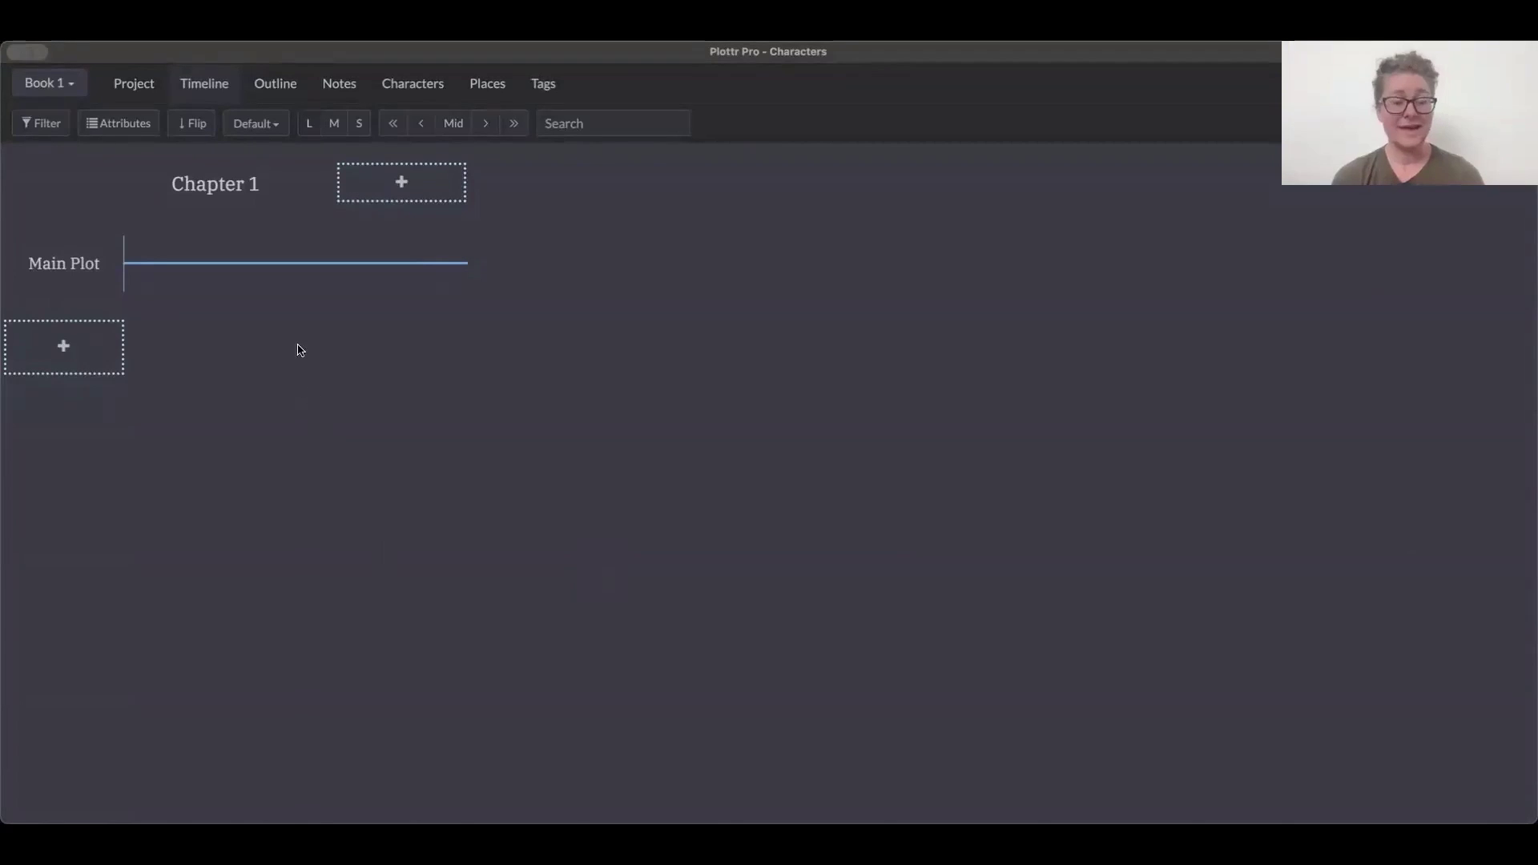
Step: Add five more chapters after Chapter 1 on the timeline
click(401, 188)
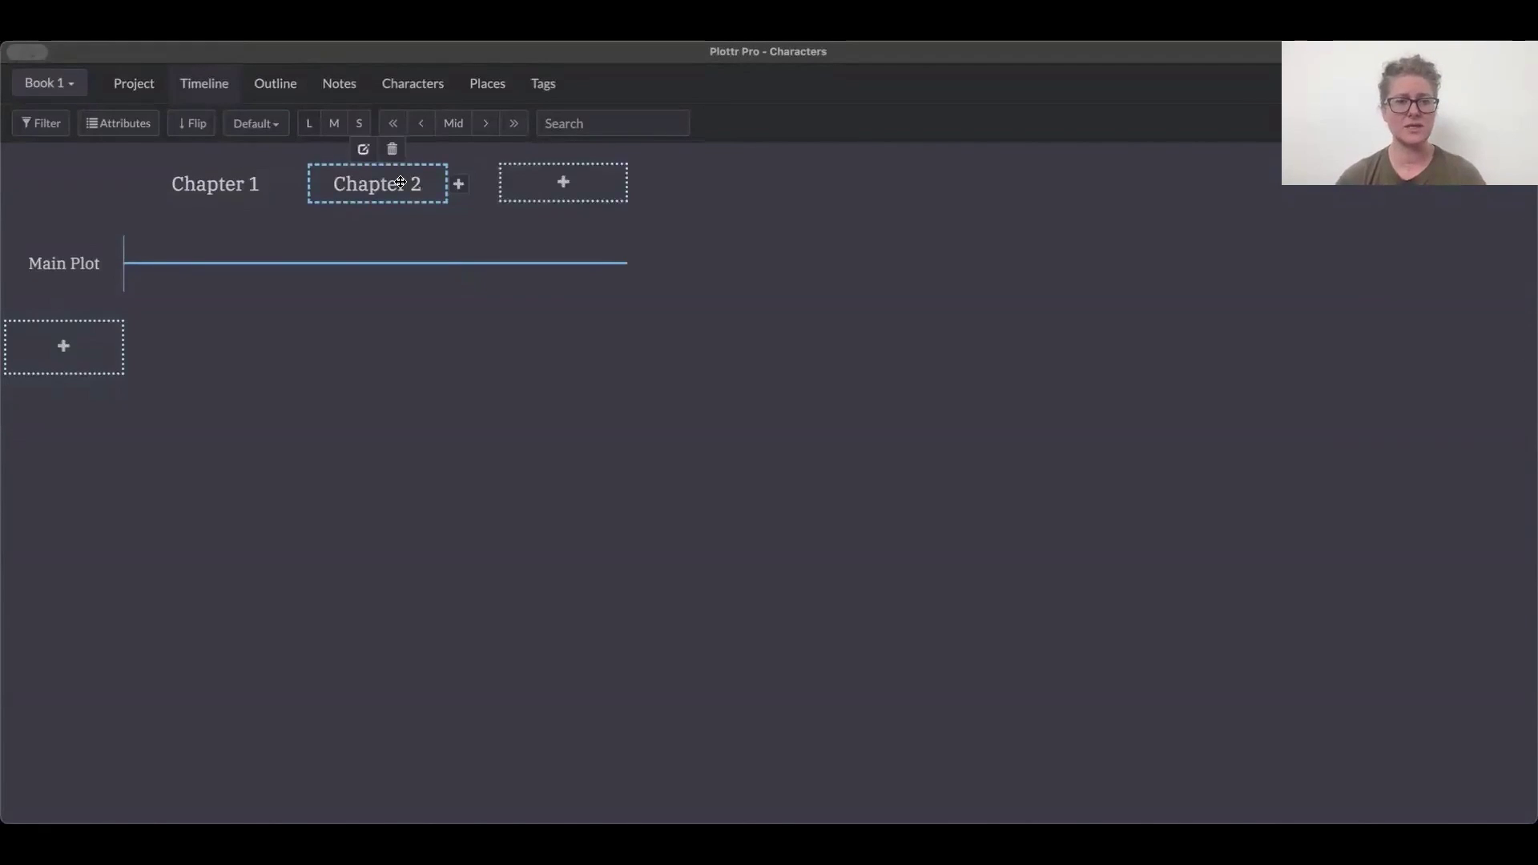
click(458, 184)
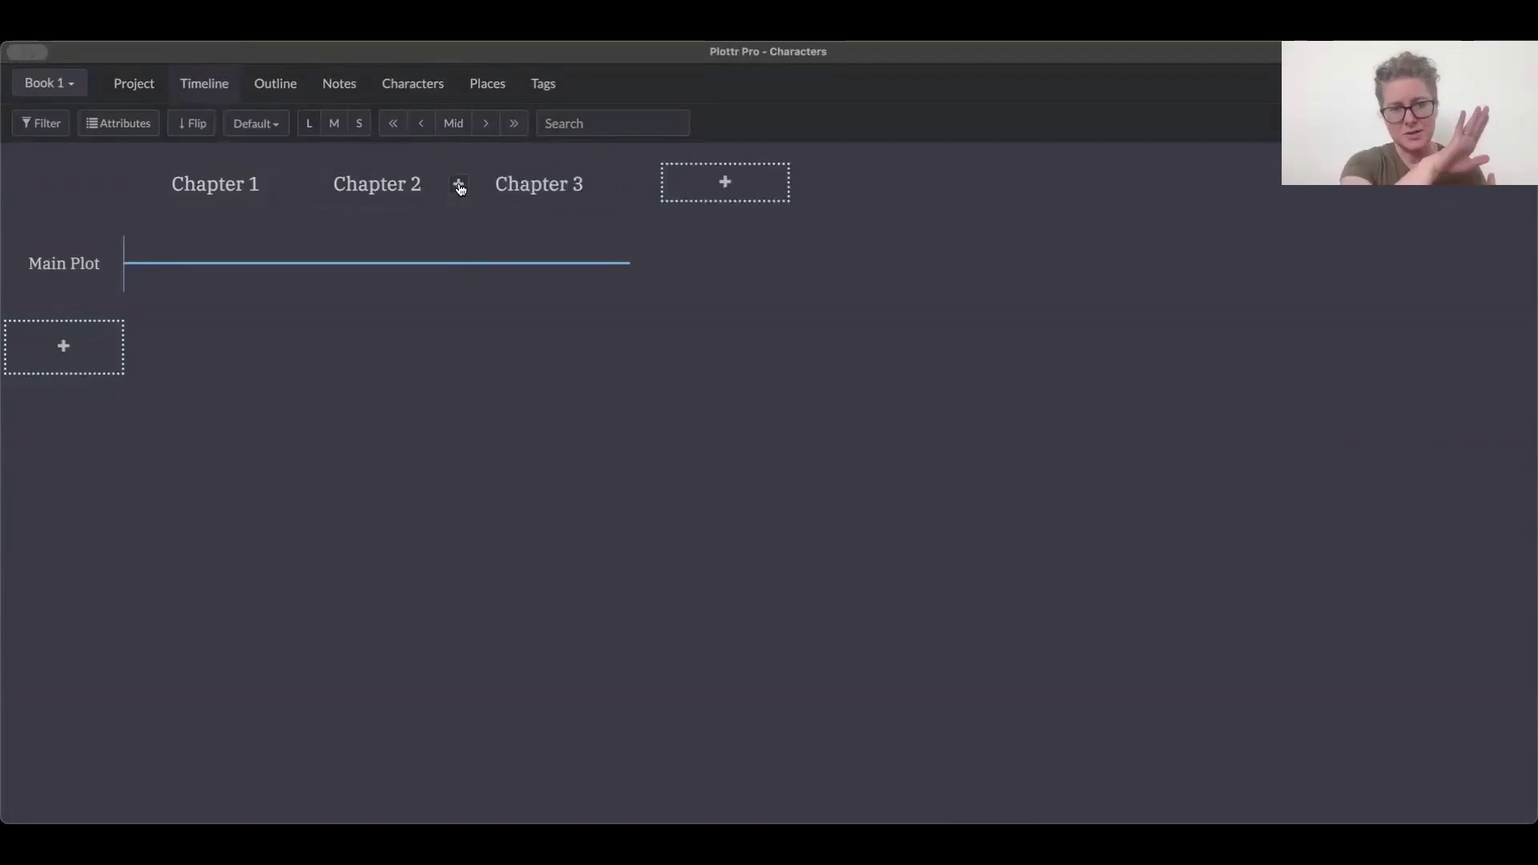
click(708, 187)
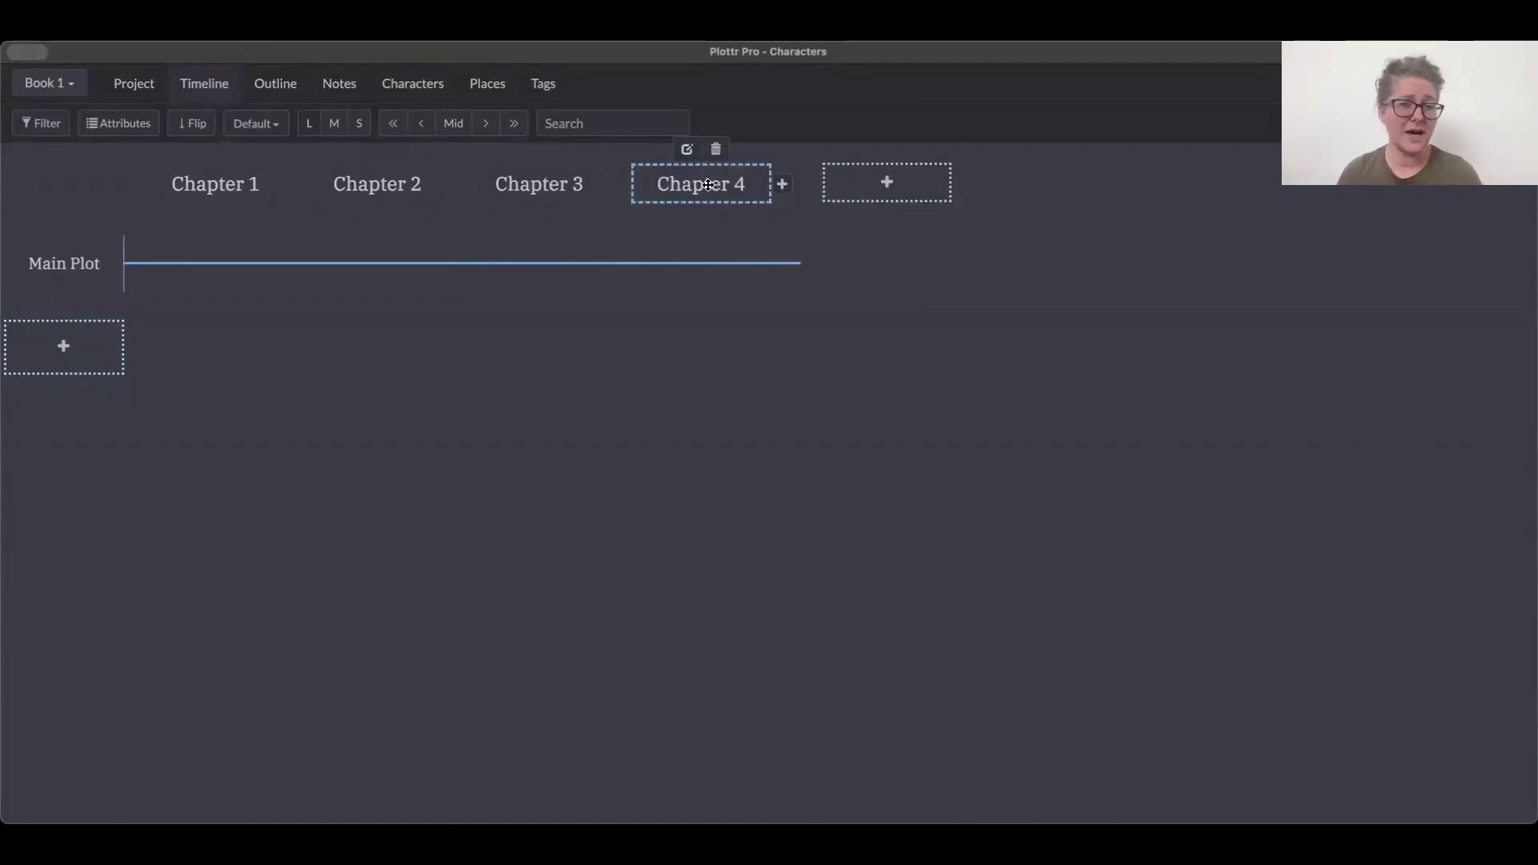
click(782, 185)
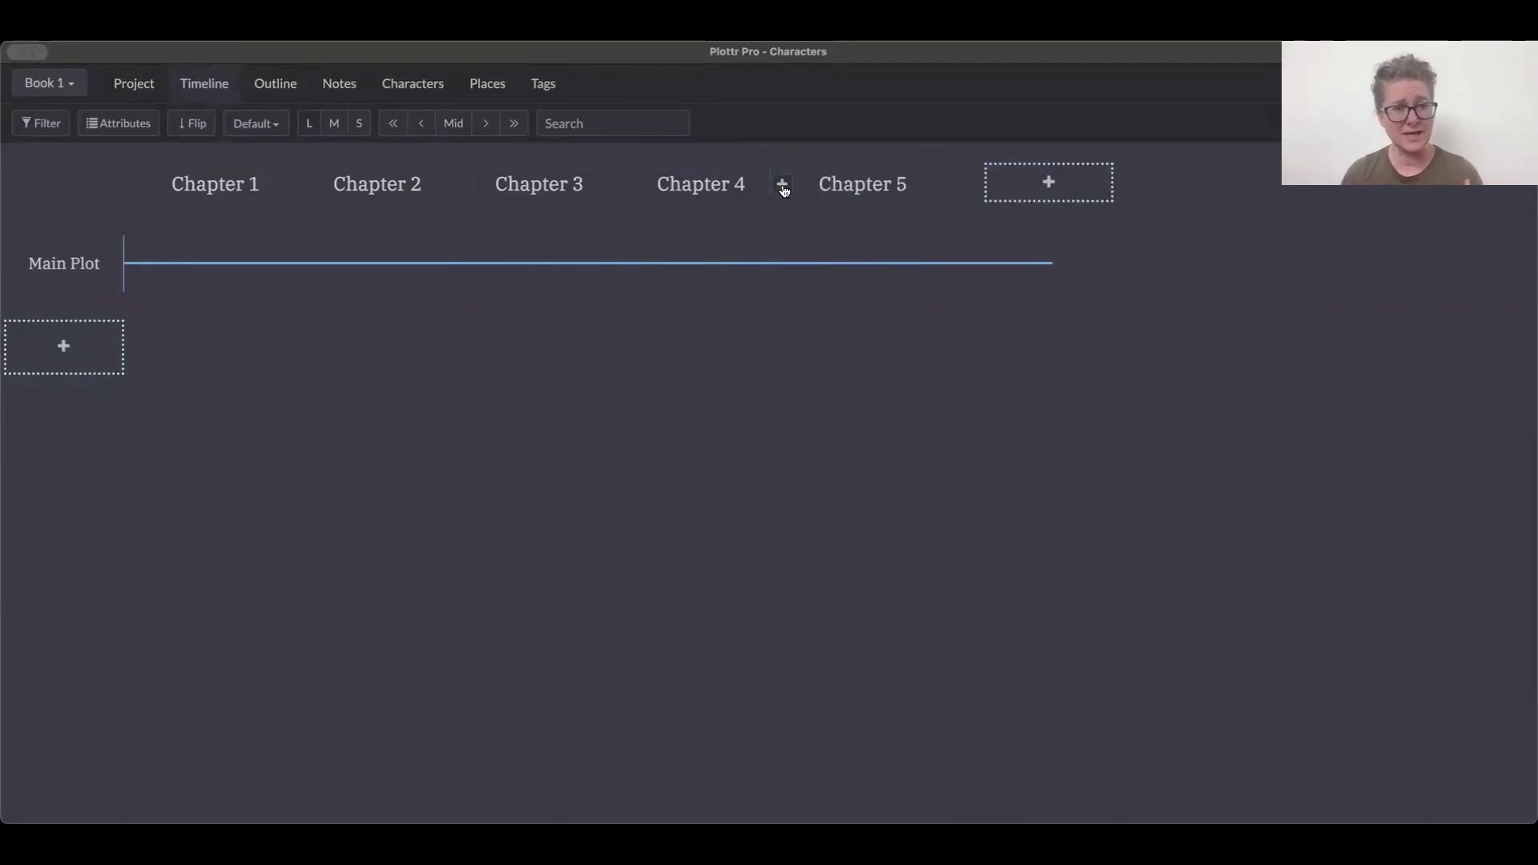
click(942, 186)
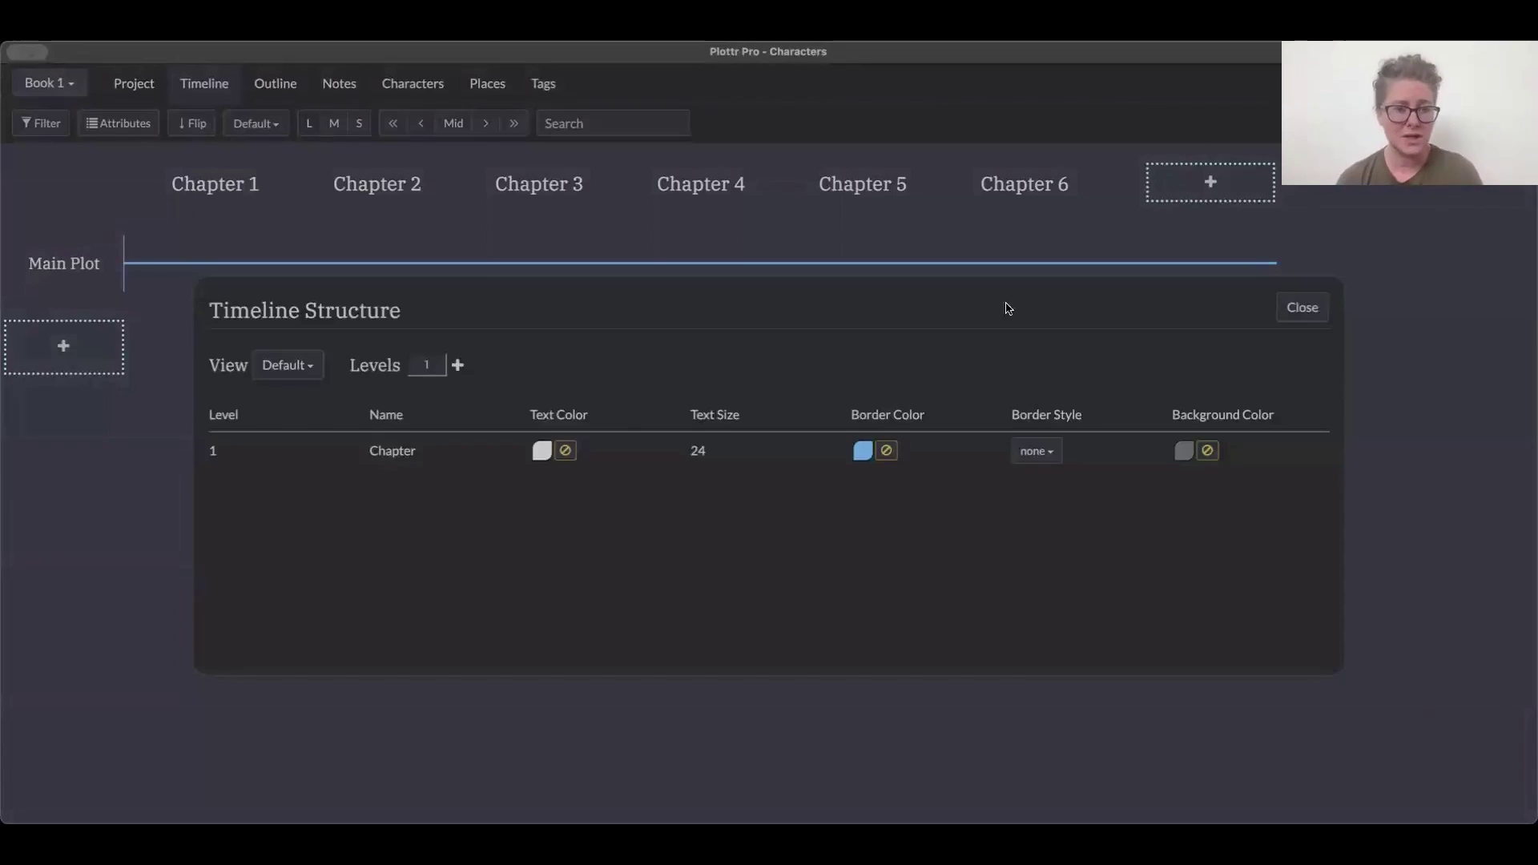
Step: Rename the level 1 timeline unit as Beat in the timeline structure
click(431, 450)
double_click(431, 450)
text(Beat)
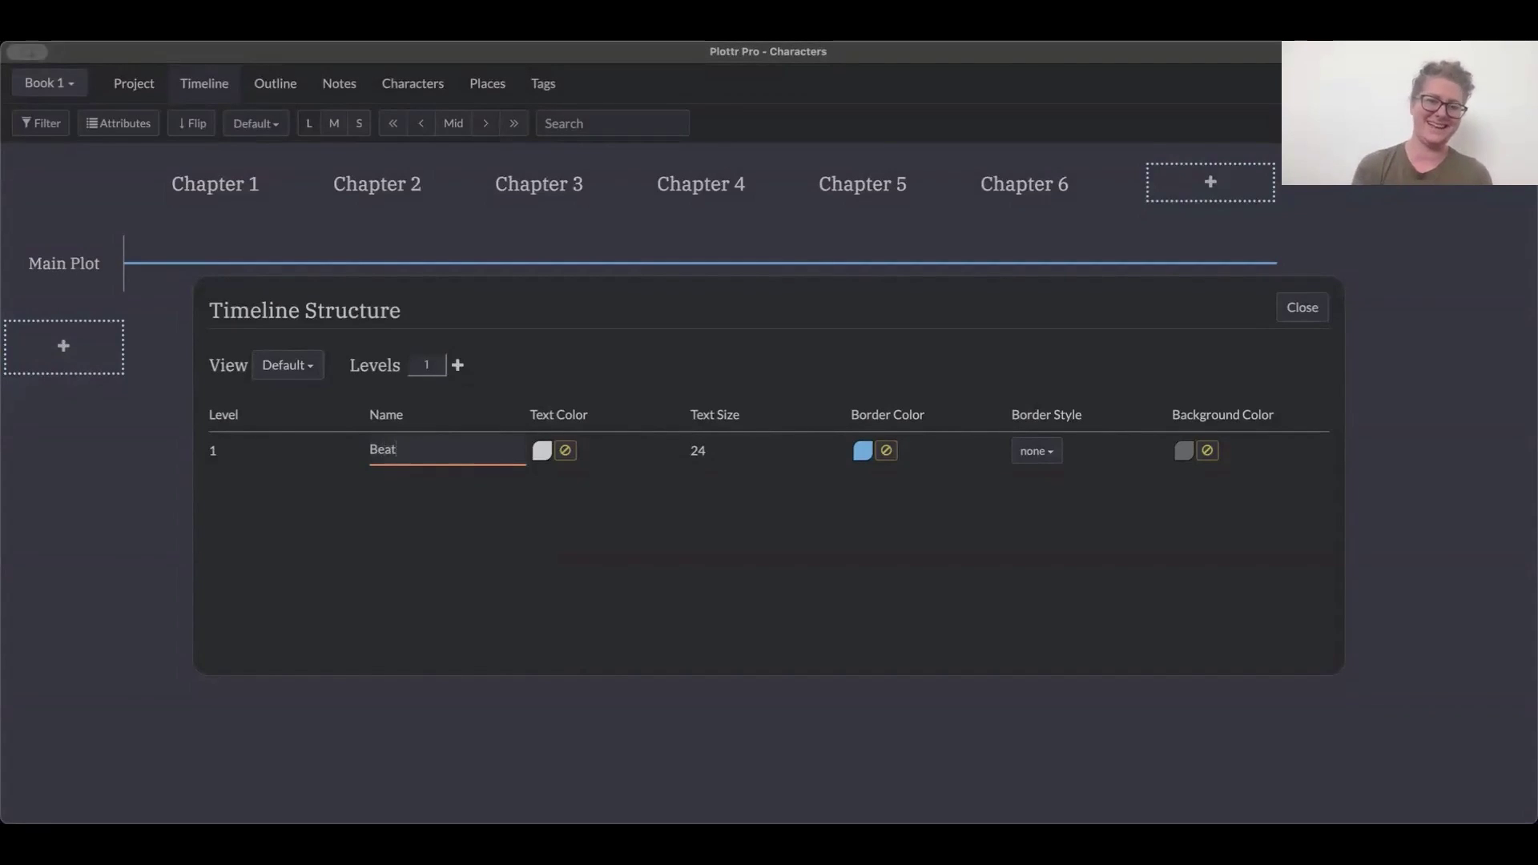
key(Return)
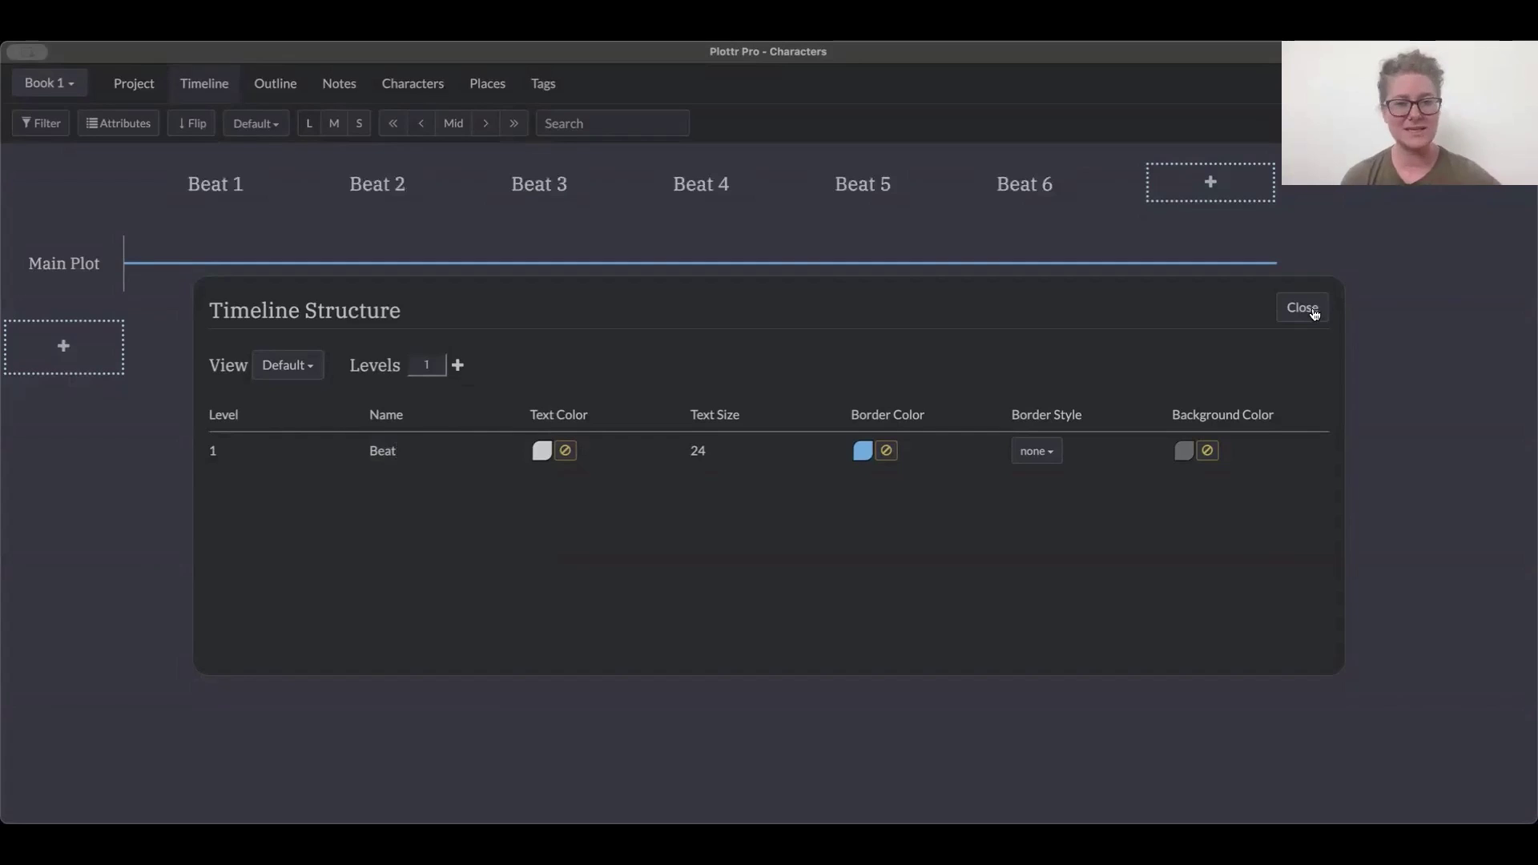
Step: Rename the level 1 timeline unit as Scene and close the timeline structure settings
click(420, 449)
text(Scene)
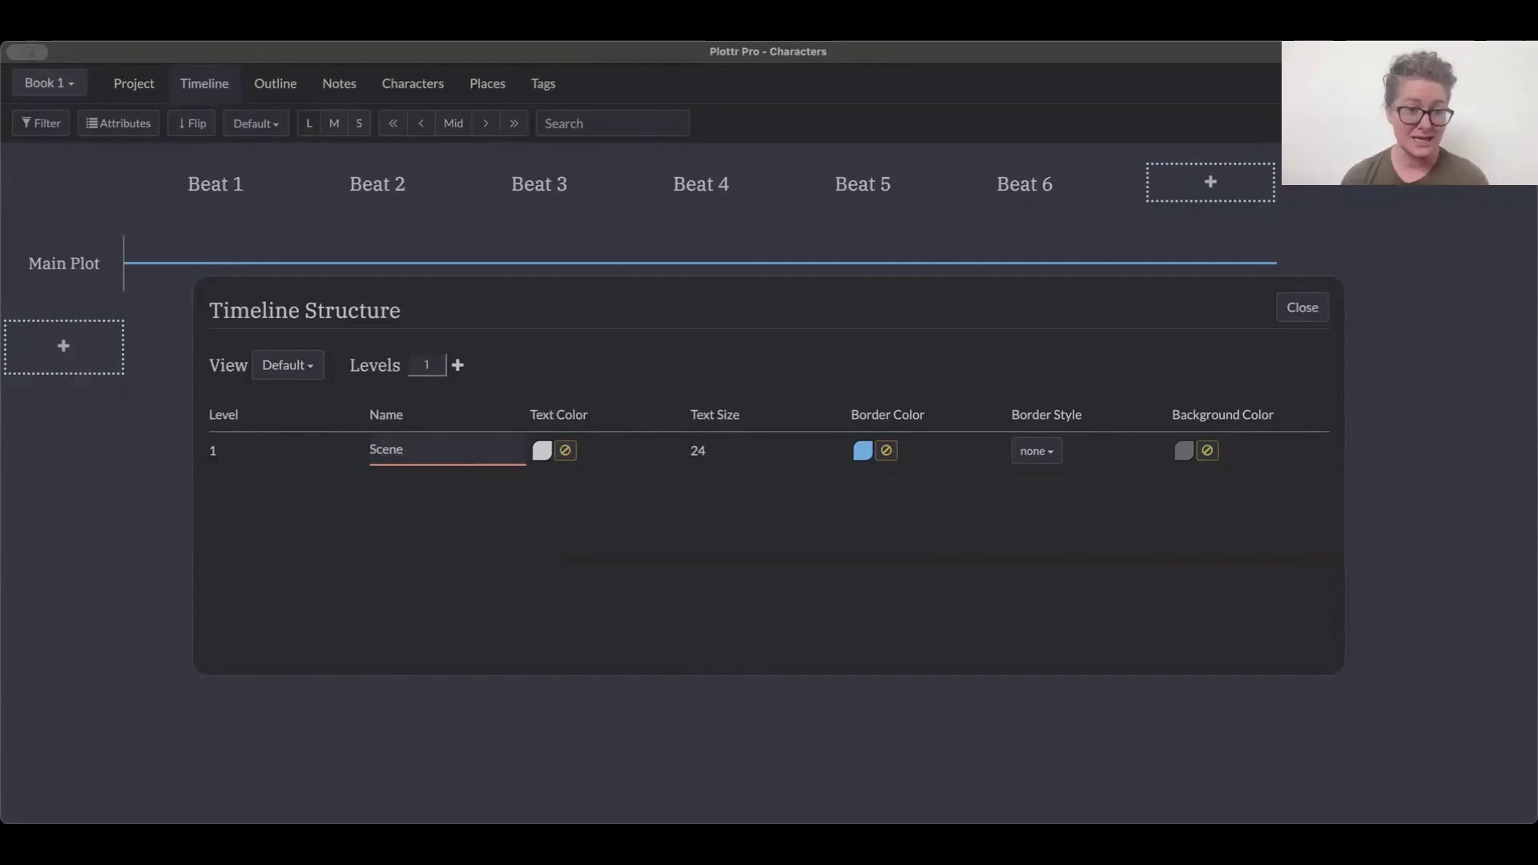
key(Return)
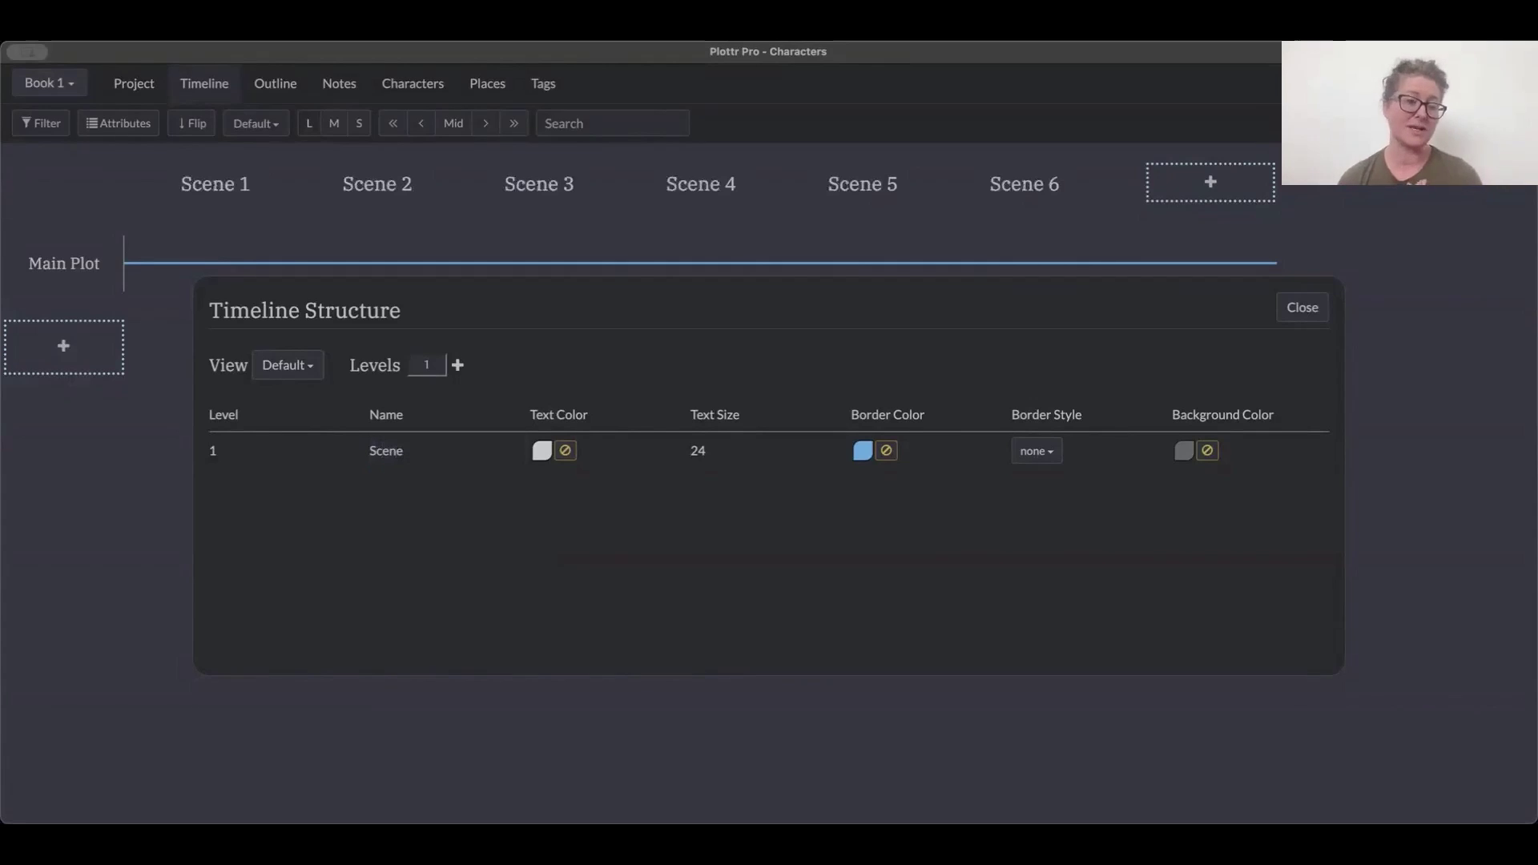
click(1309, 309)
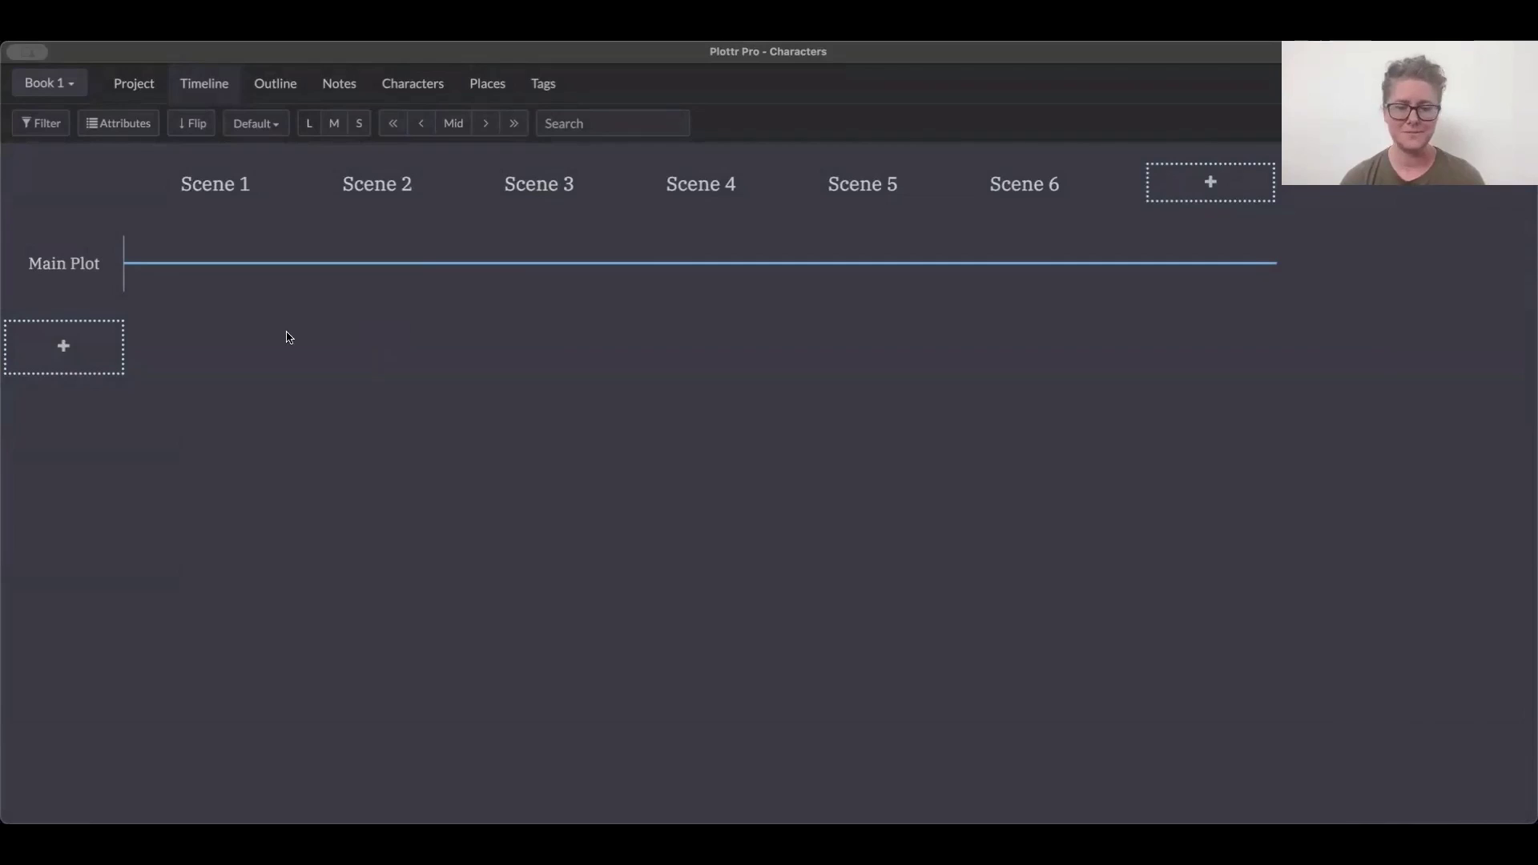
mouse_move(240, 180)
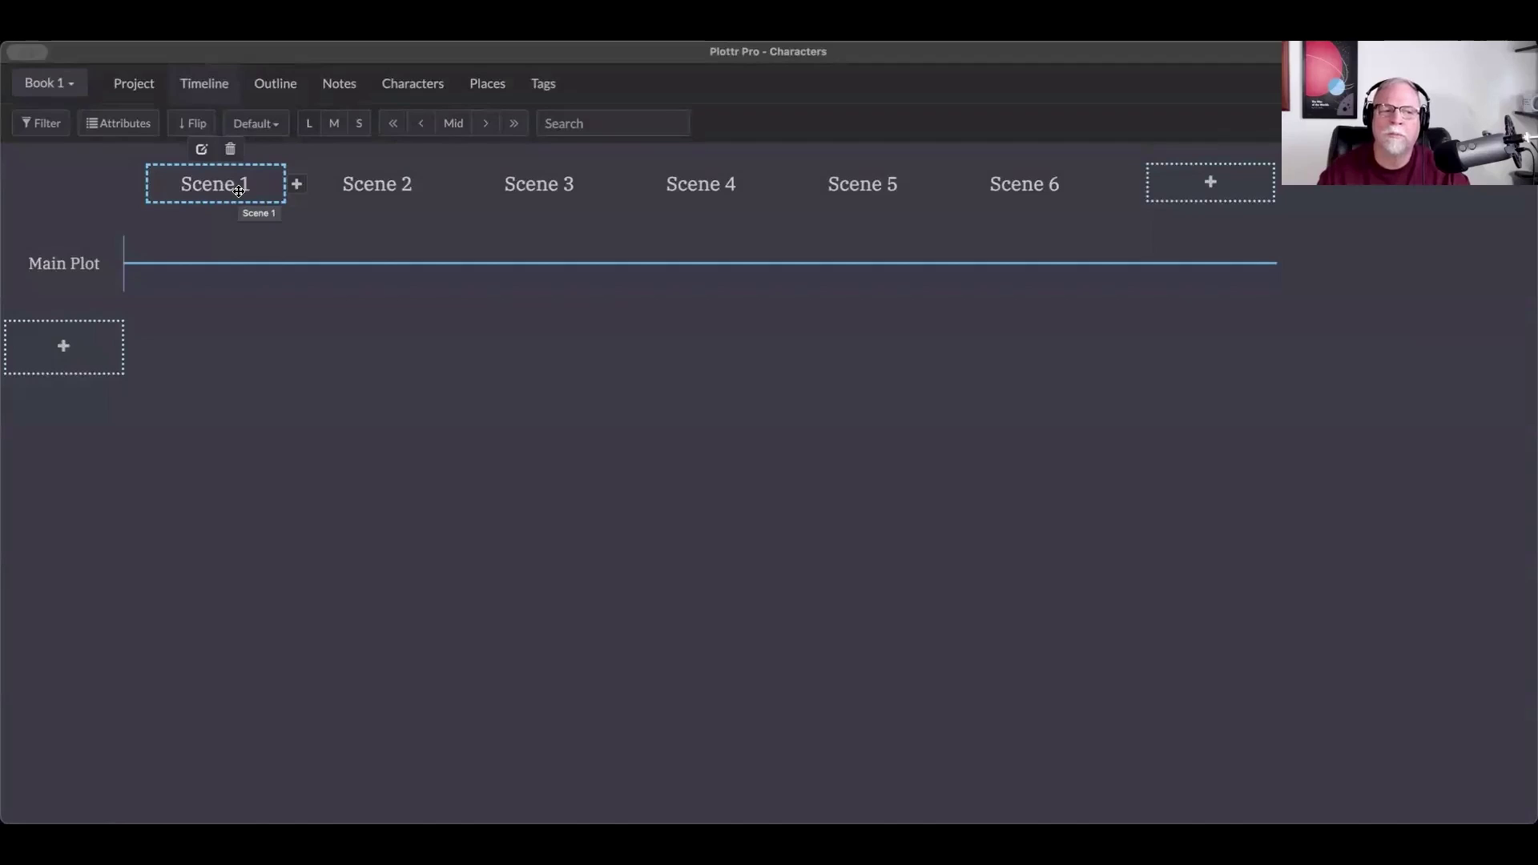
double_click(238, 191)
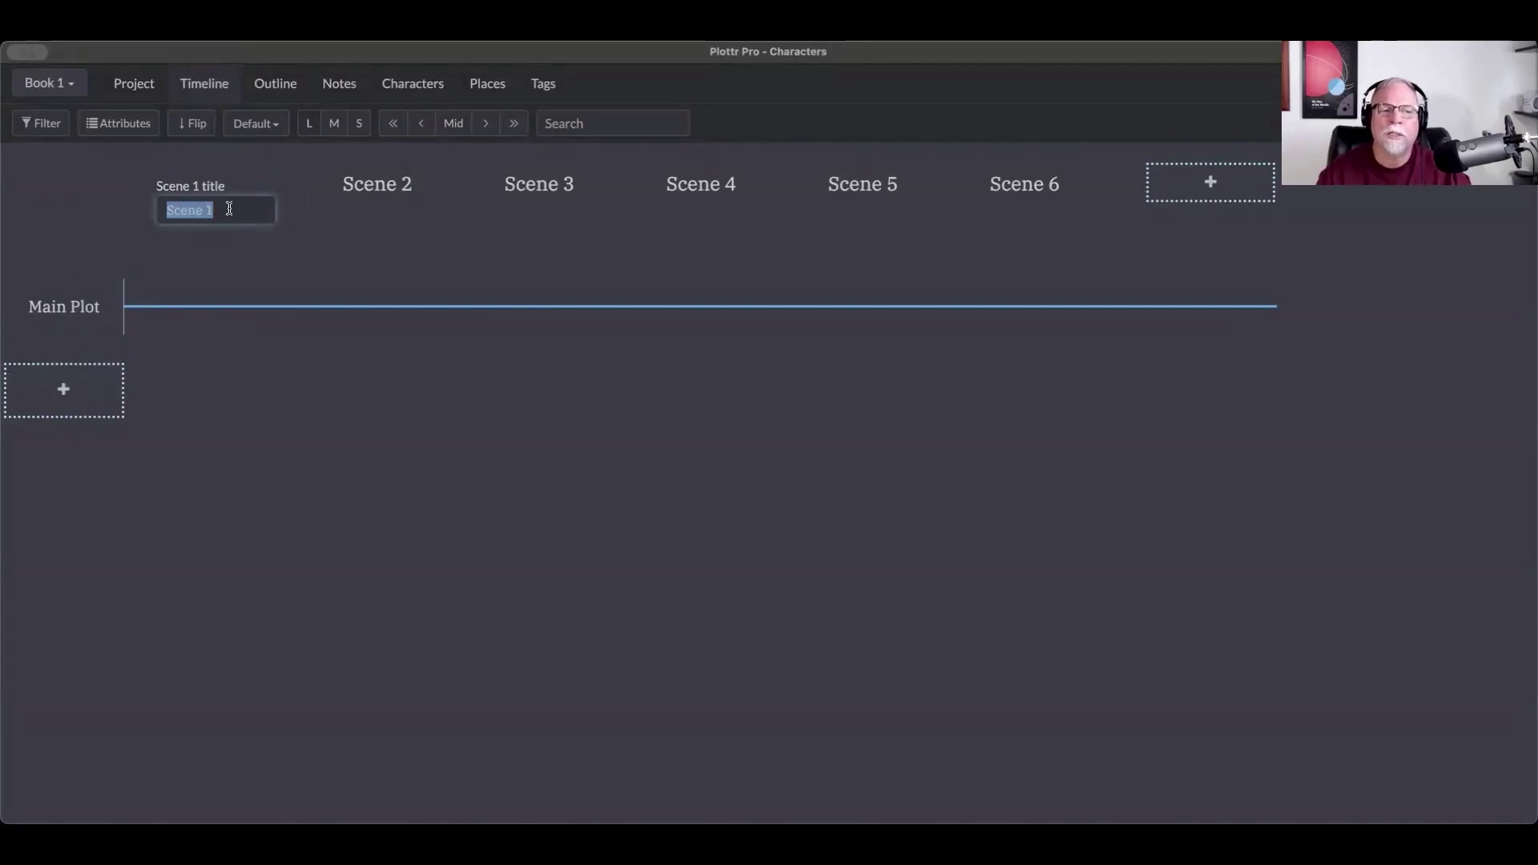
text(Ad)
key(BackSpace)
key(BackSpace)
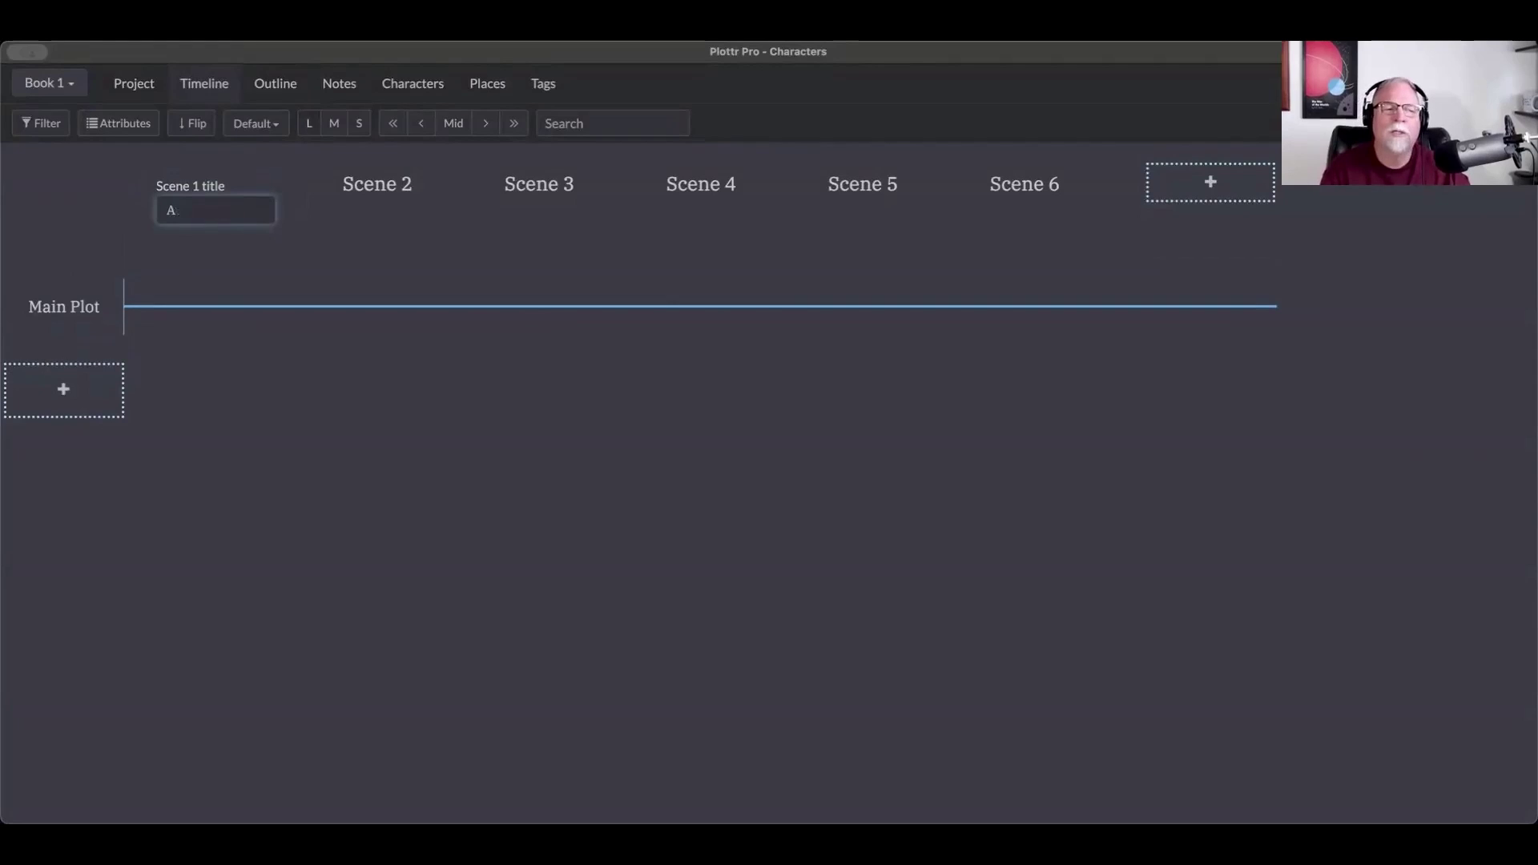
text(auto)
key(Escape)
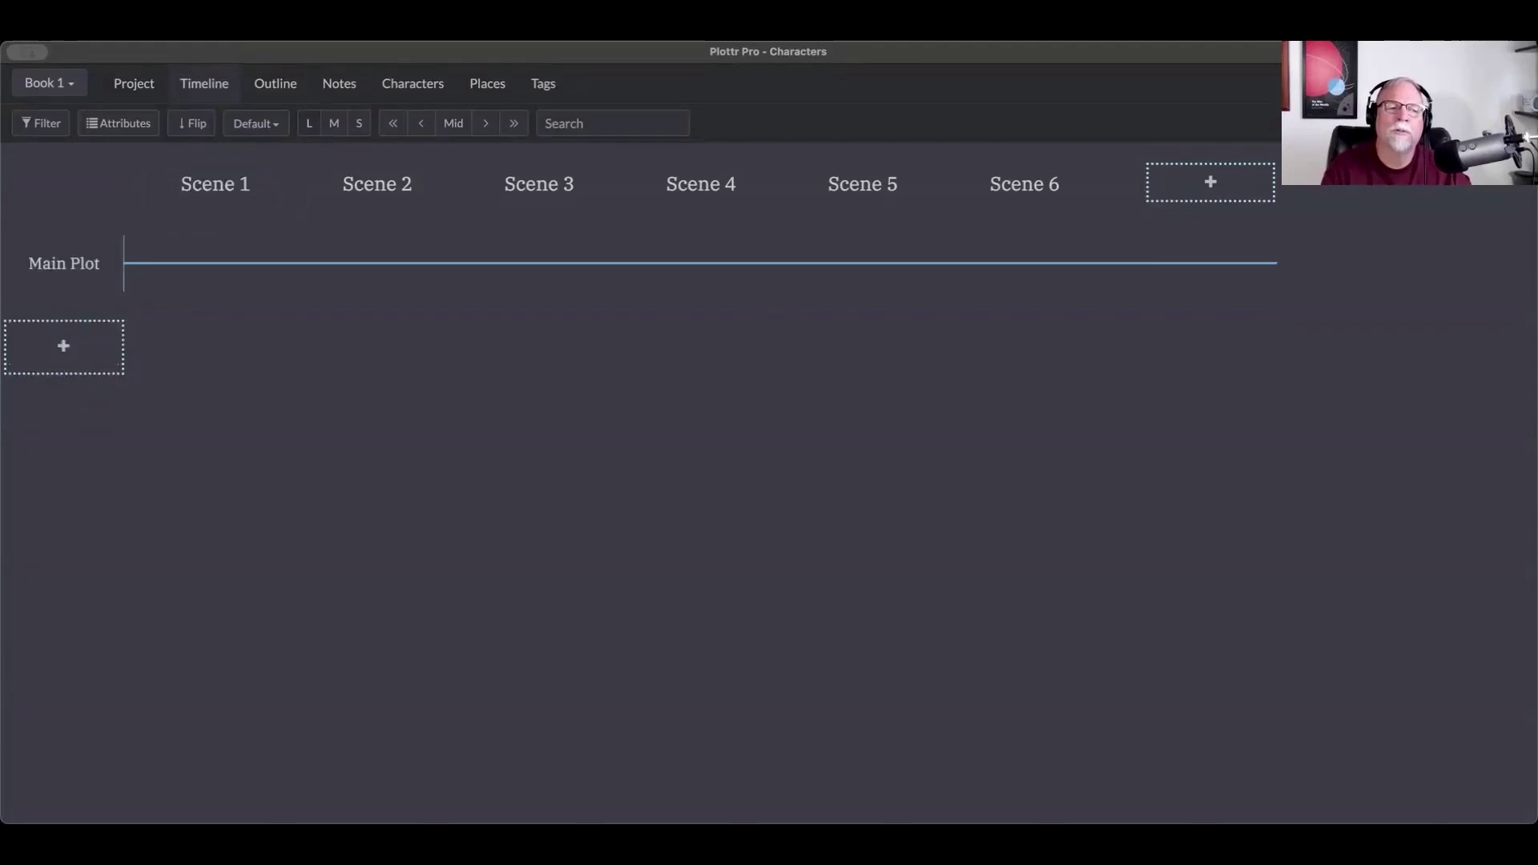
Step: Title the first scene on the timeline Call of the Wild
click(210, 186)
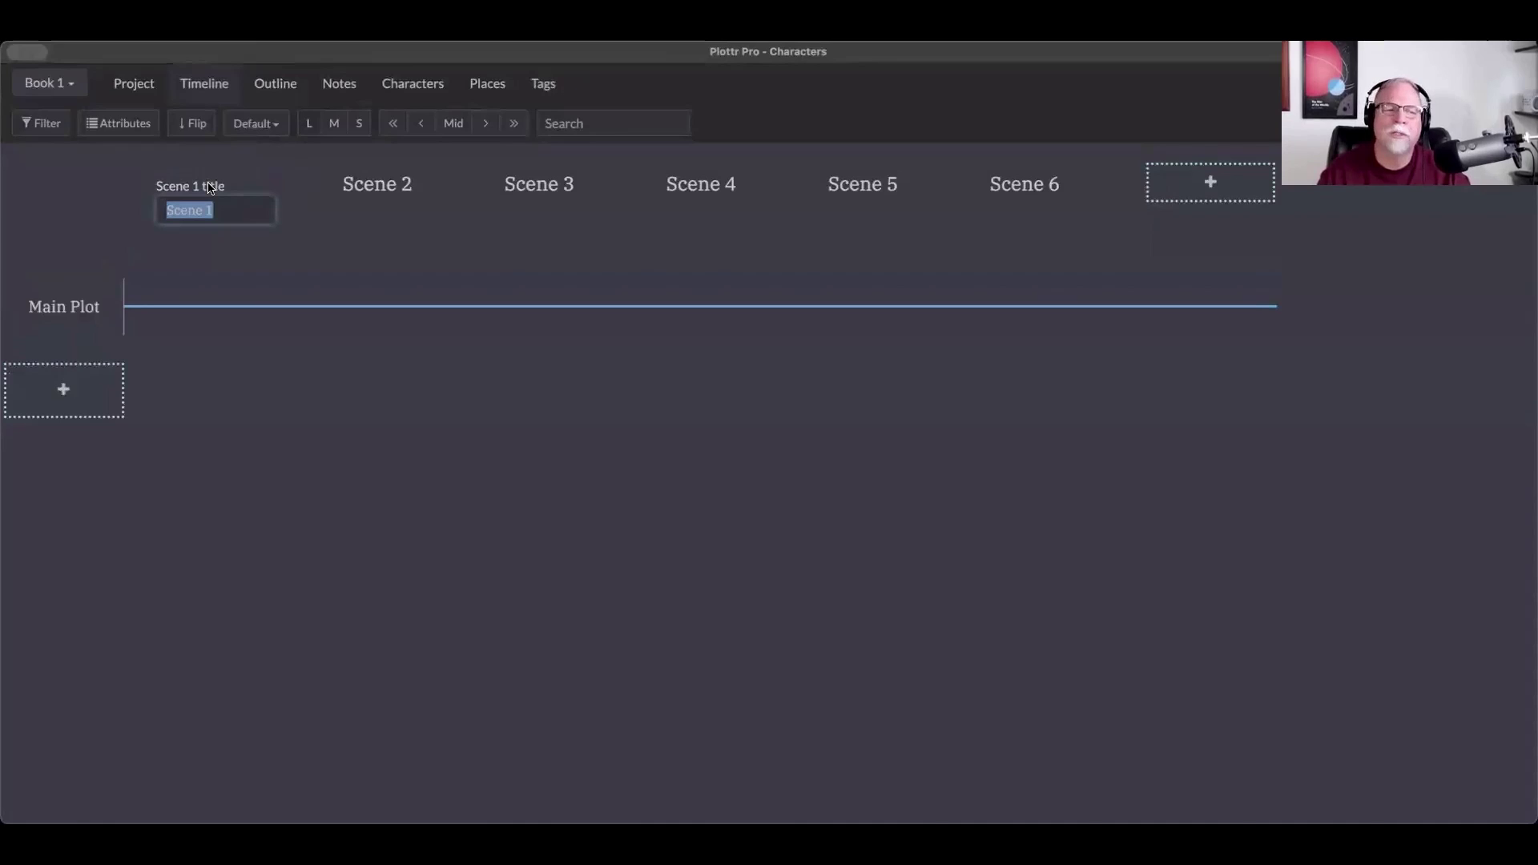
text(Th)
key(BackSpace)
key(BackSpace)
text(C)
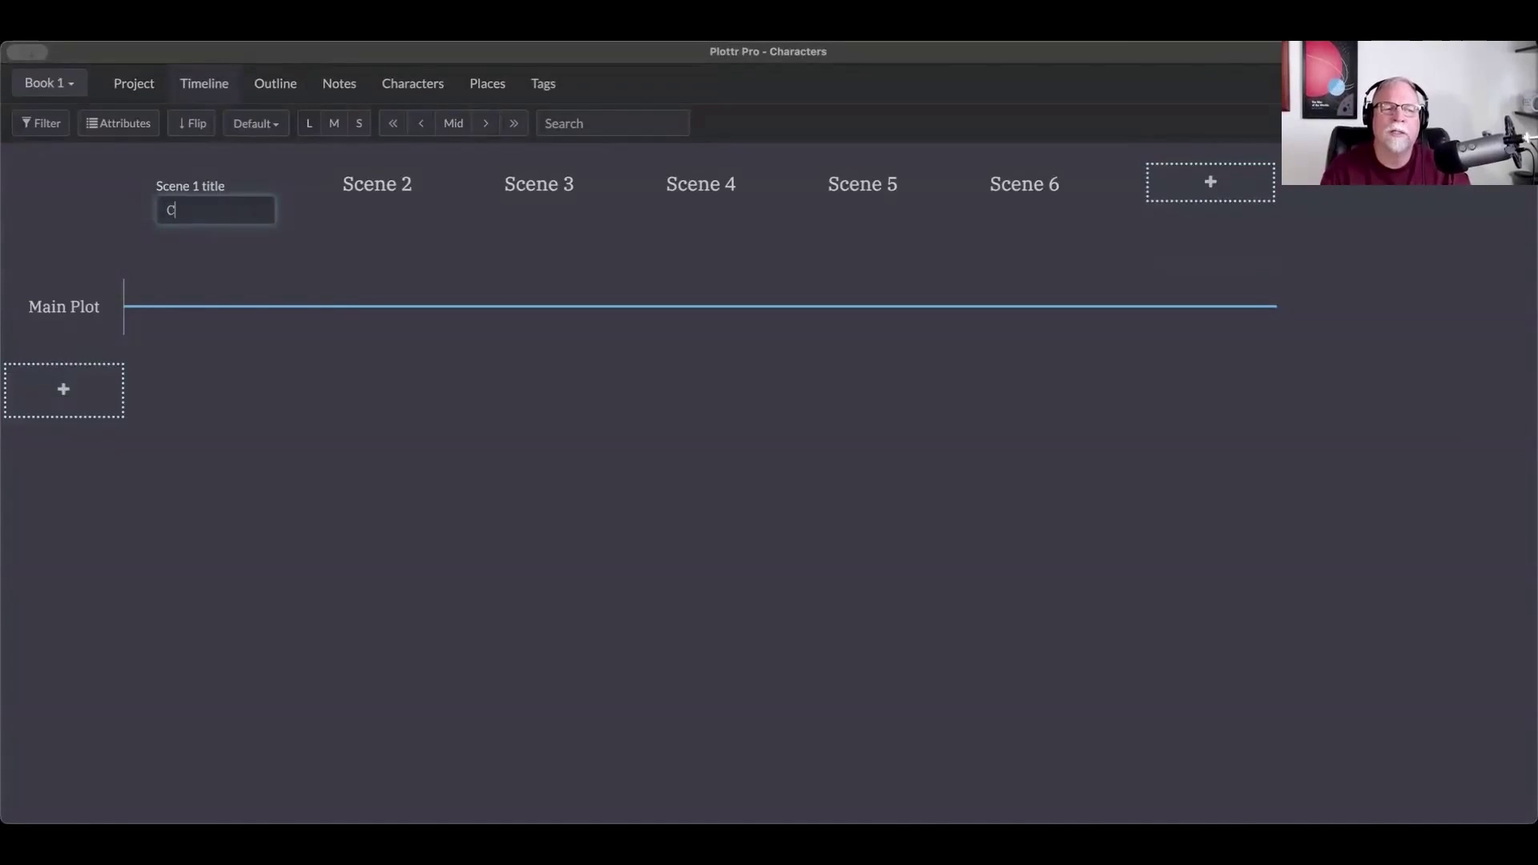
text(all of the Wild)
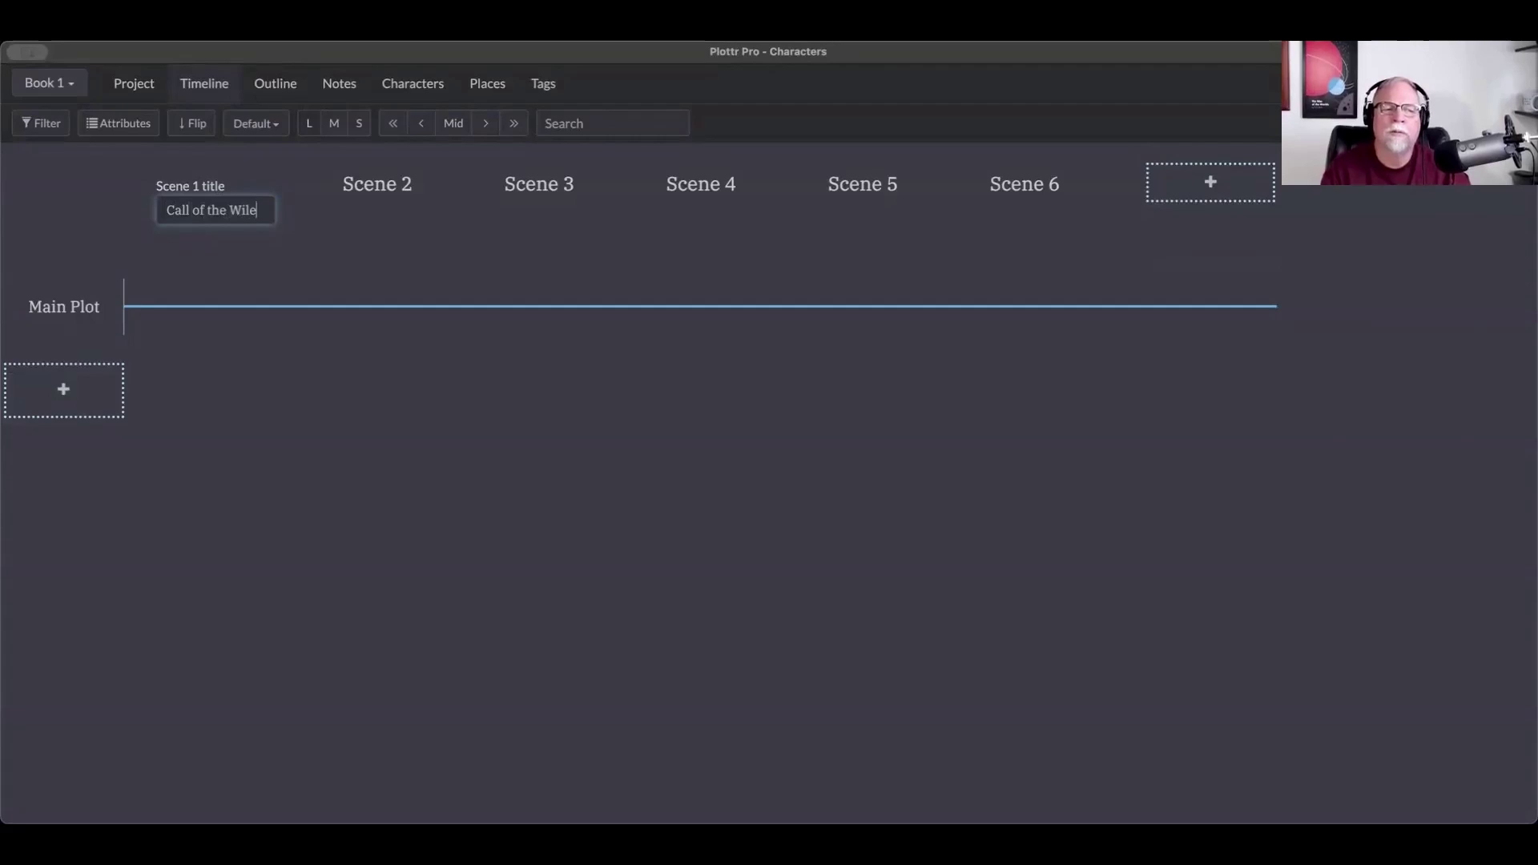
key(Return)
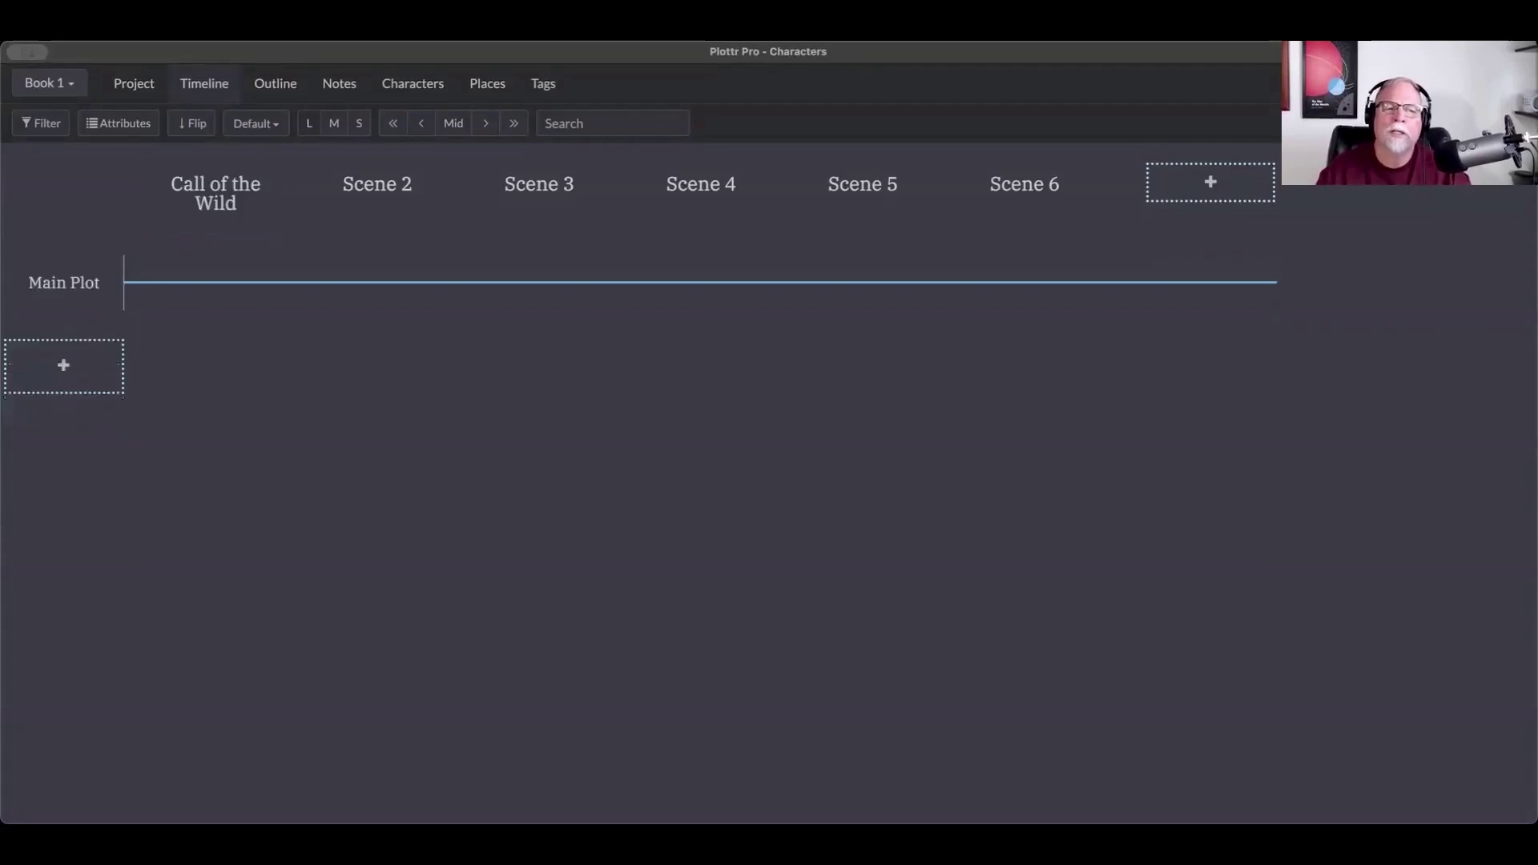
Step: Replace the Call of the Wild title with auto to restore the scene's automatic numbering
double_click(202, 193)
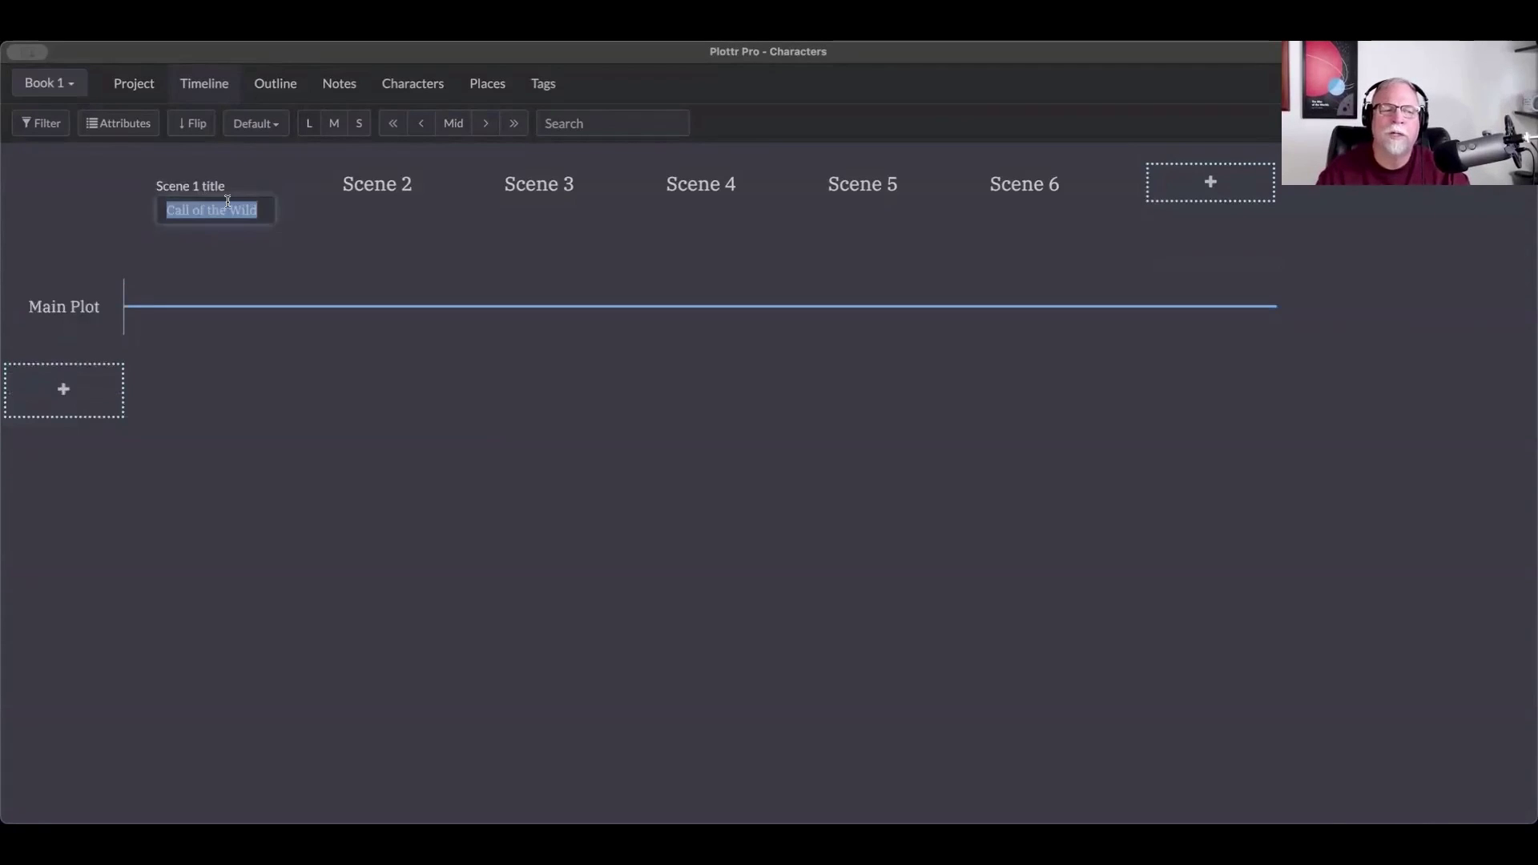
text(aaaa)
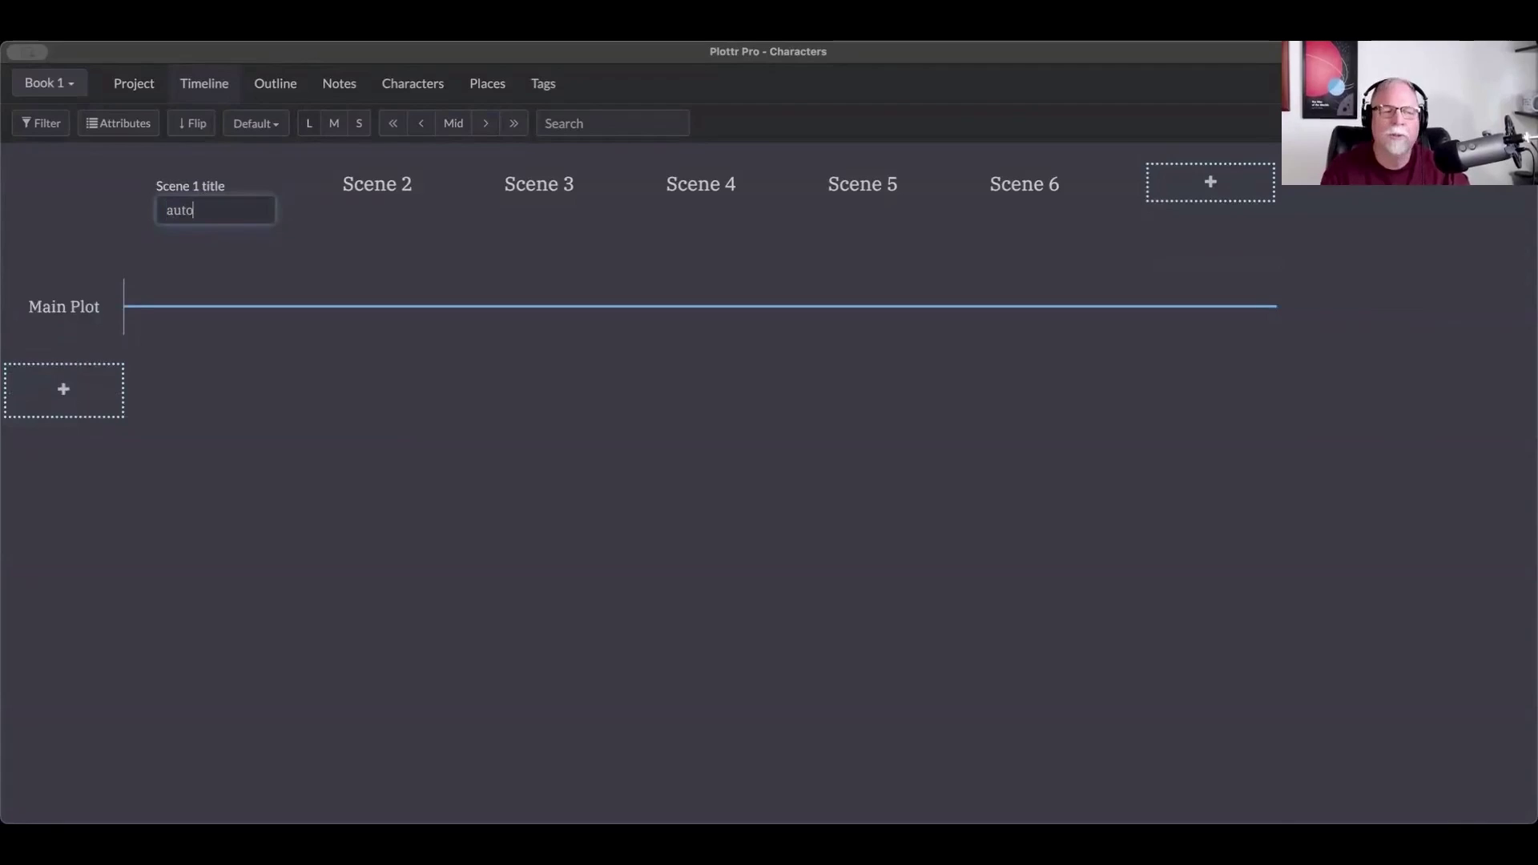
key(BackSpace)
key(BackSpace)
key(BackSpace)
key(BackSpace)
key(Return)
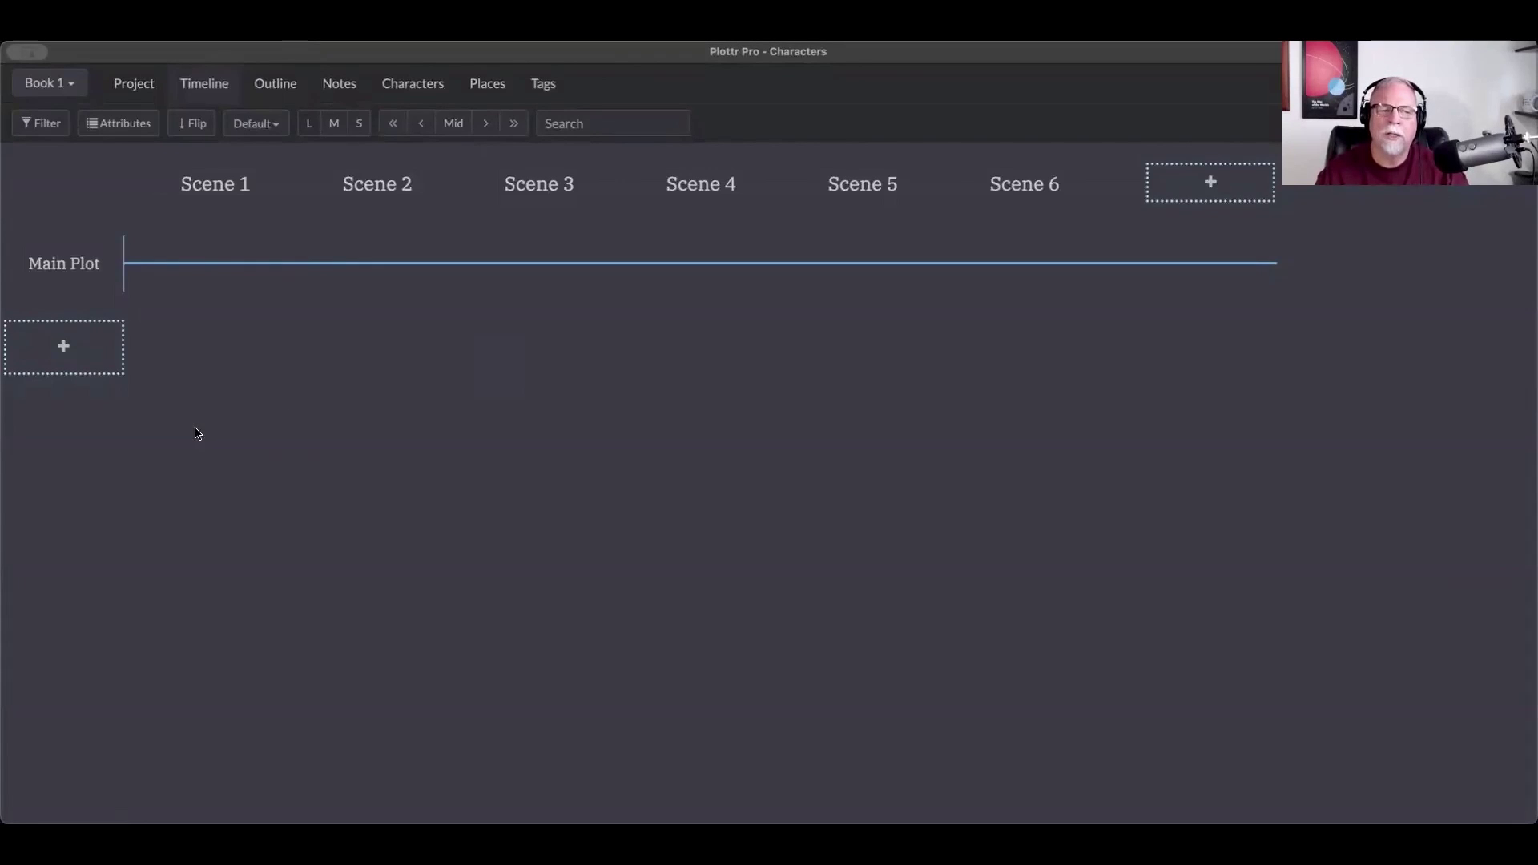
Step: Add a plotline named Subplot below the Main Plot
mouse_move(110, 408)
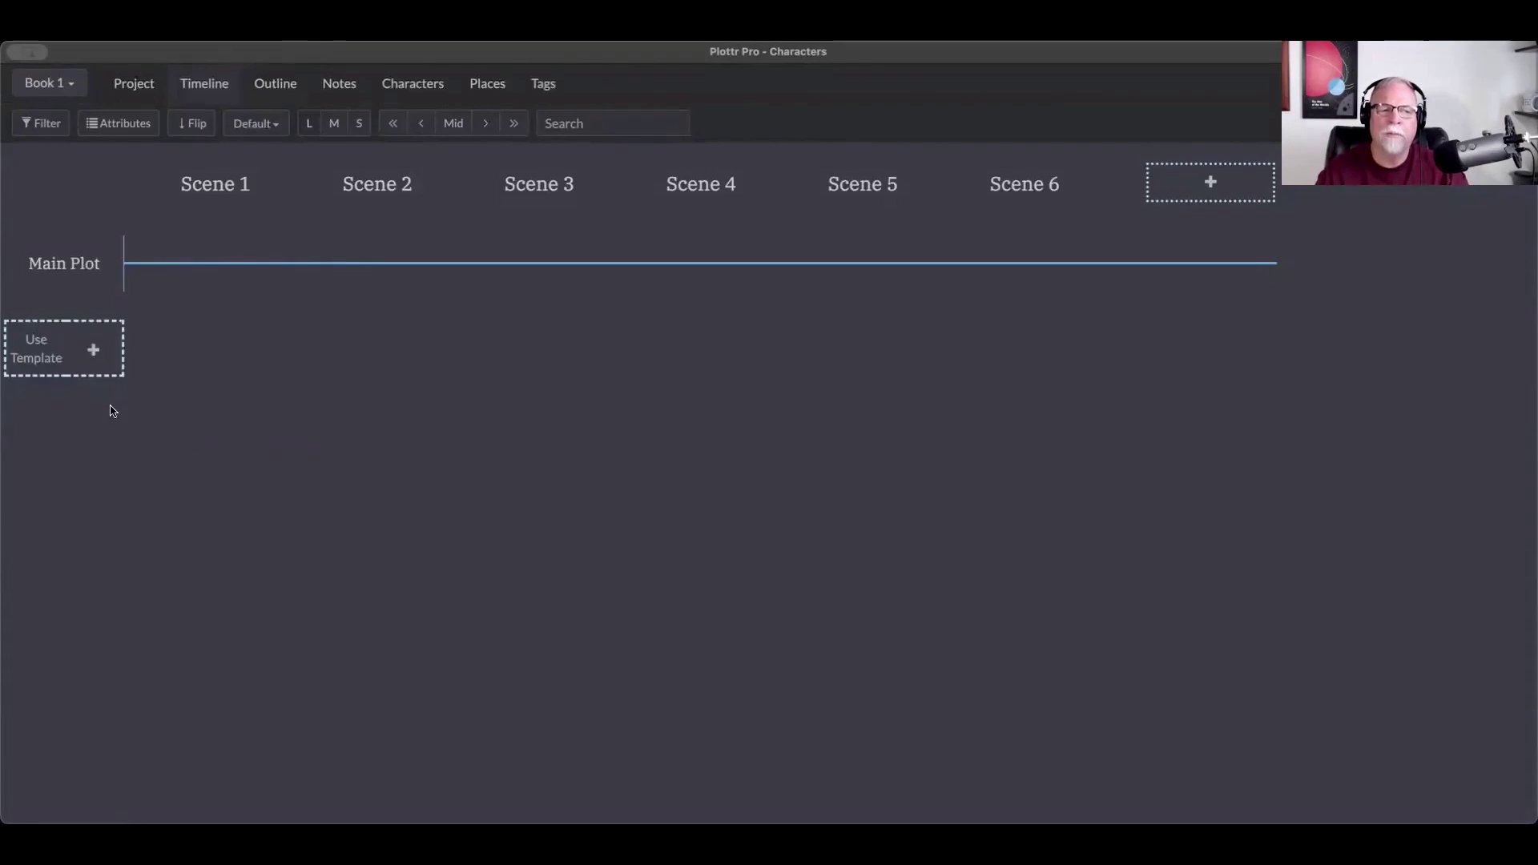
click(95, 356)
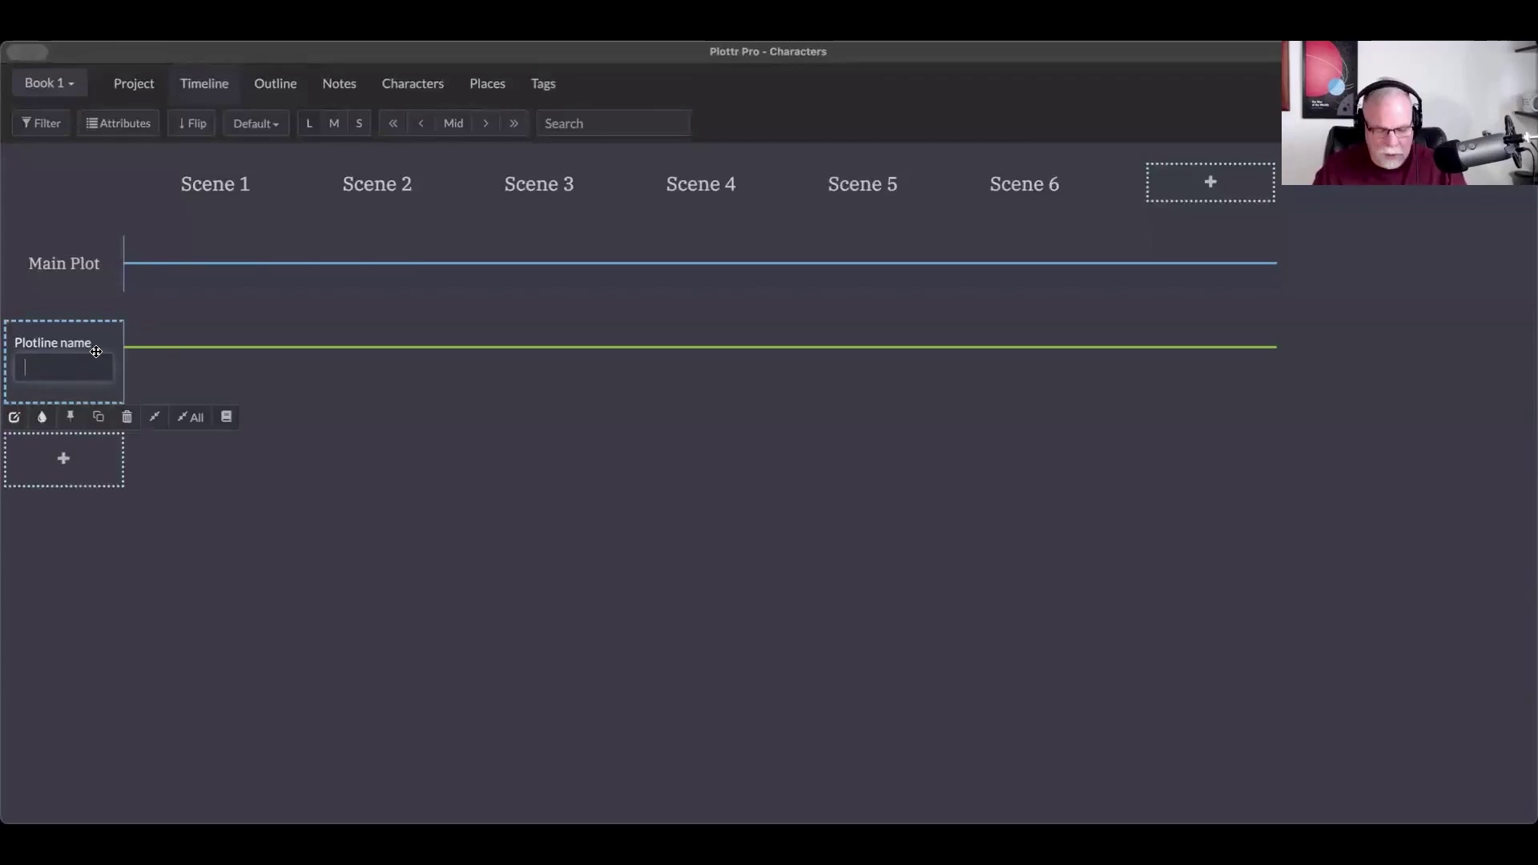
text(Subplot)
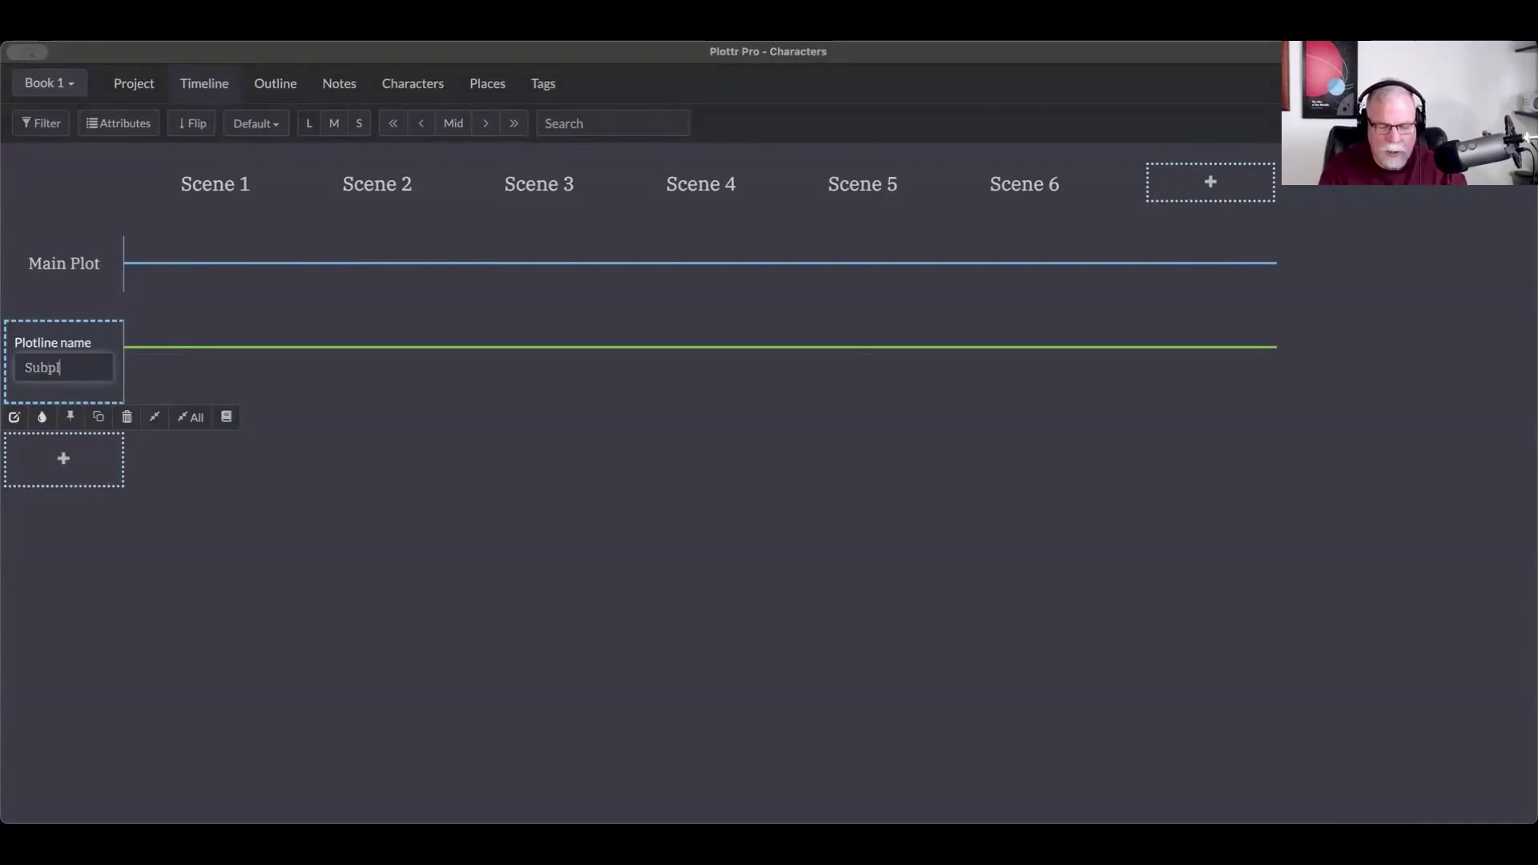
key(Return)
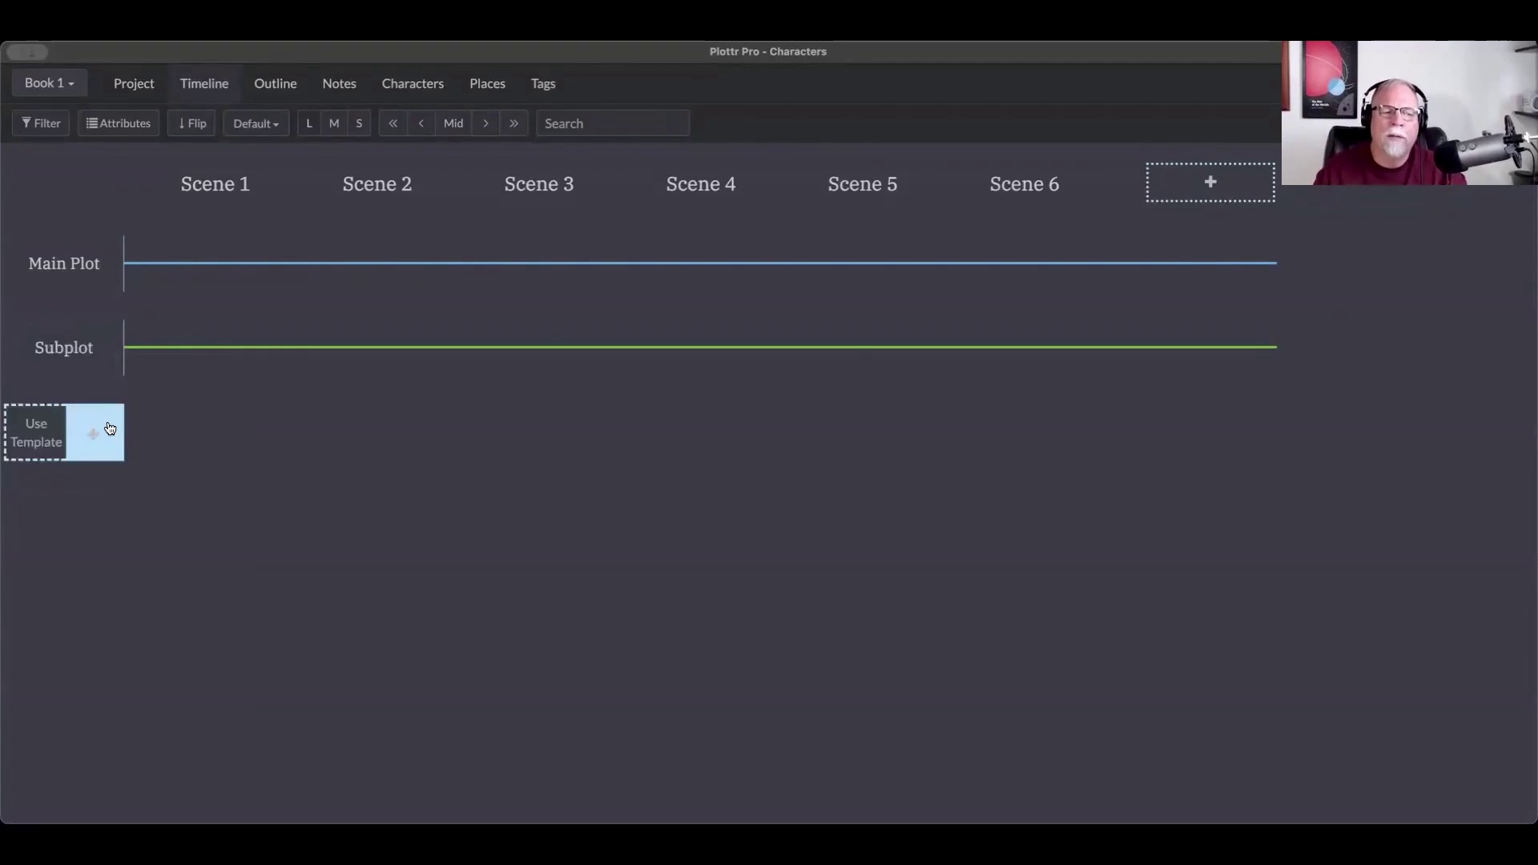
Step: Preview the Hero's Journey, In Media Res and Larry Brooks Short Story starter templates, and add a Freytag's Pyramid plotline from its template below Subplot
click(47, 435)
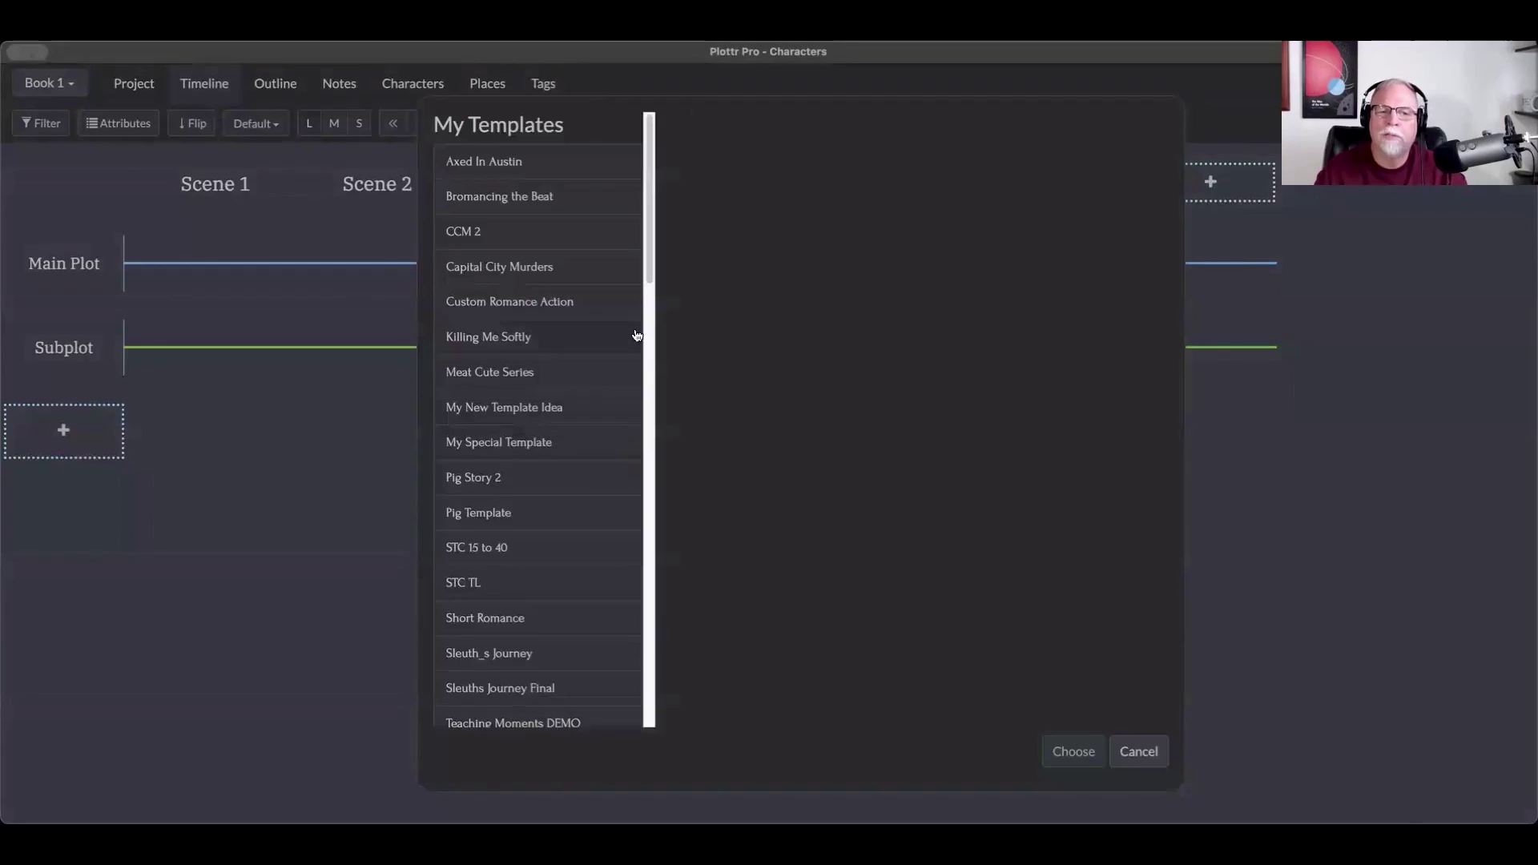
scroll(651, 272, down, 8)
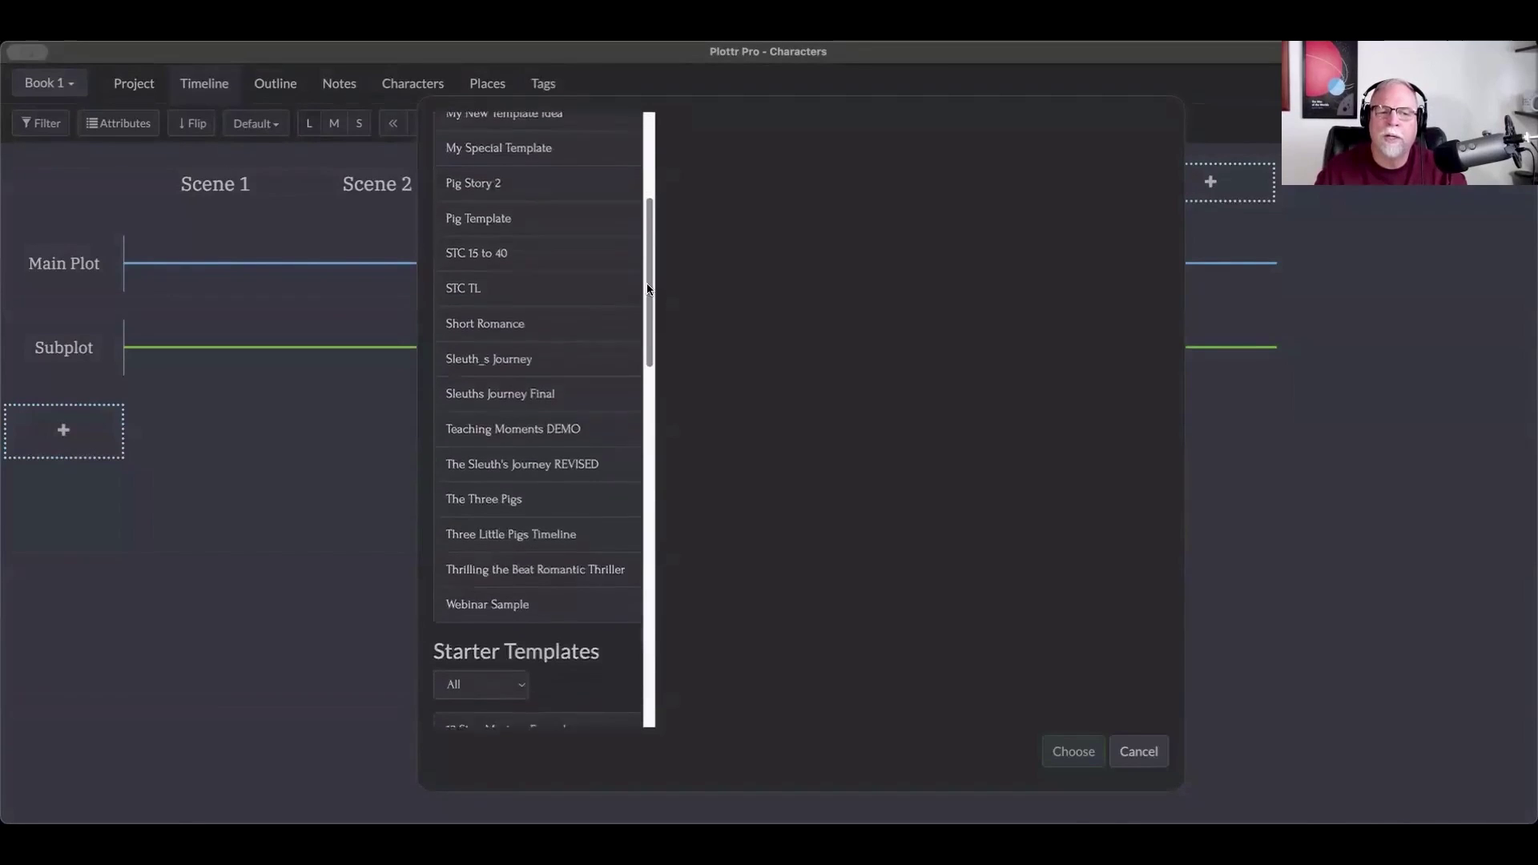
scroll(641, 374, down, 4)
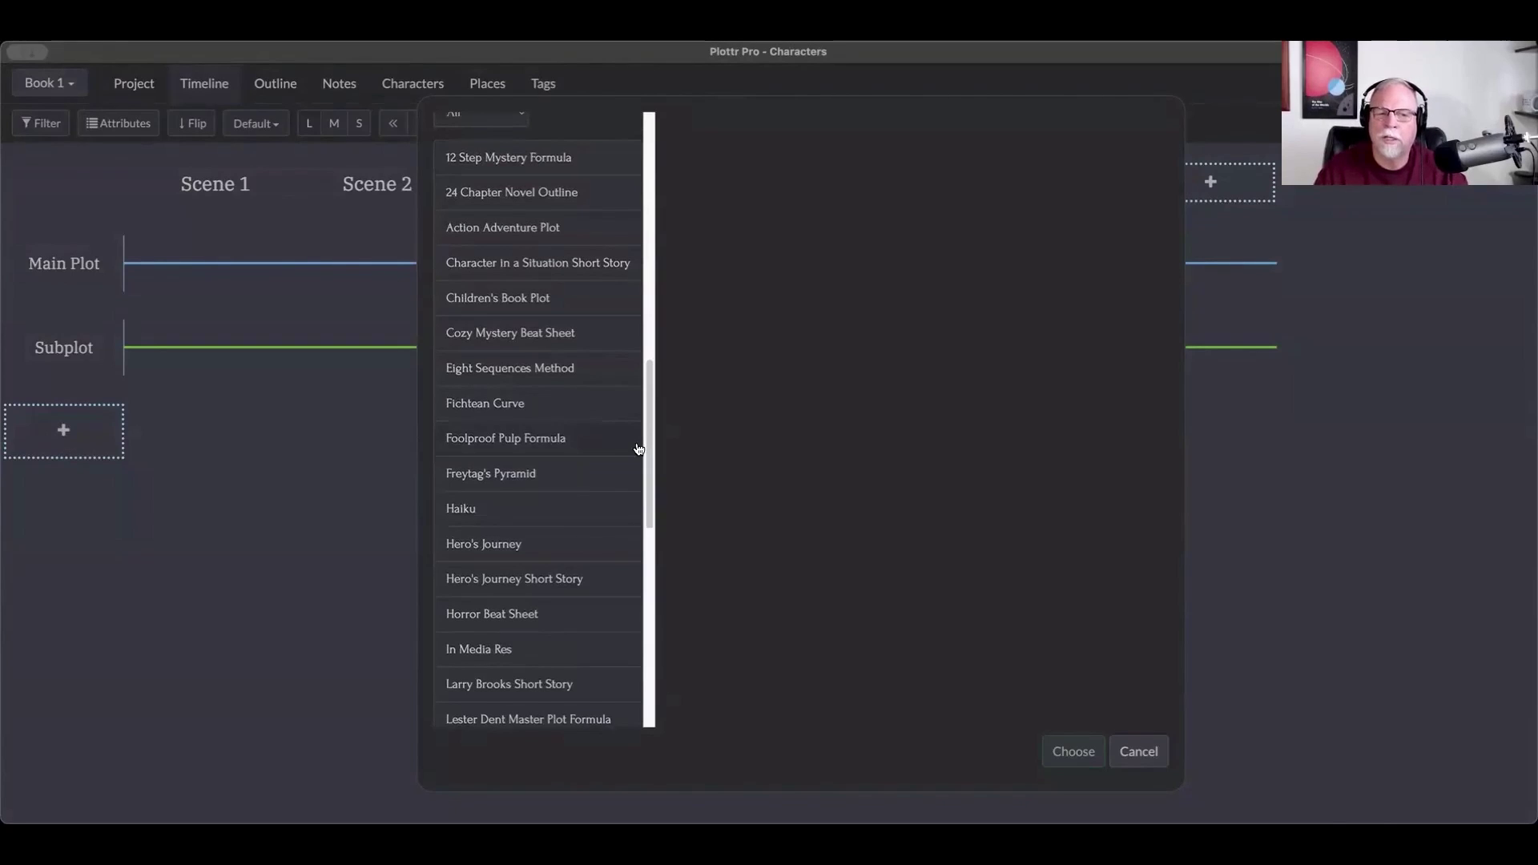
click(551, 472)
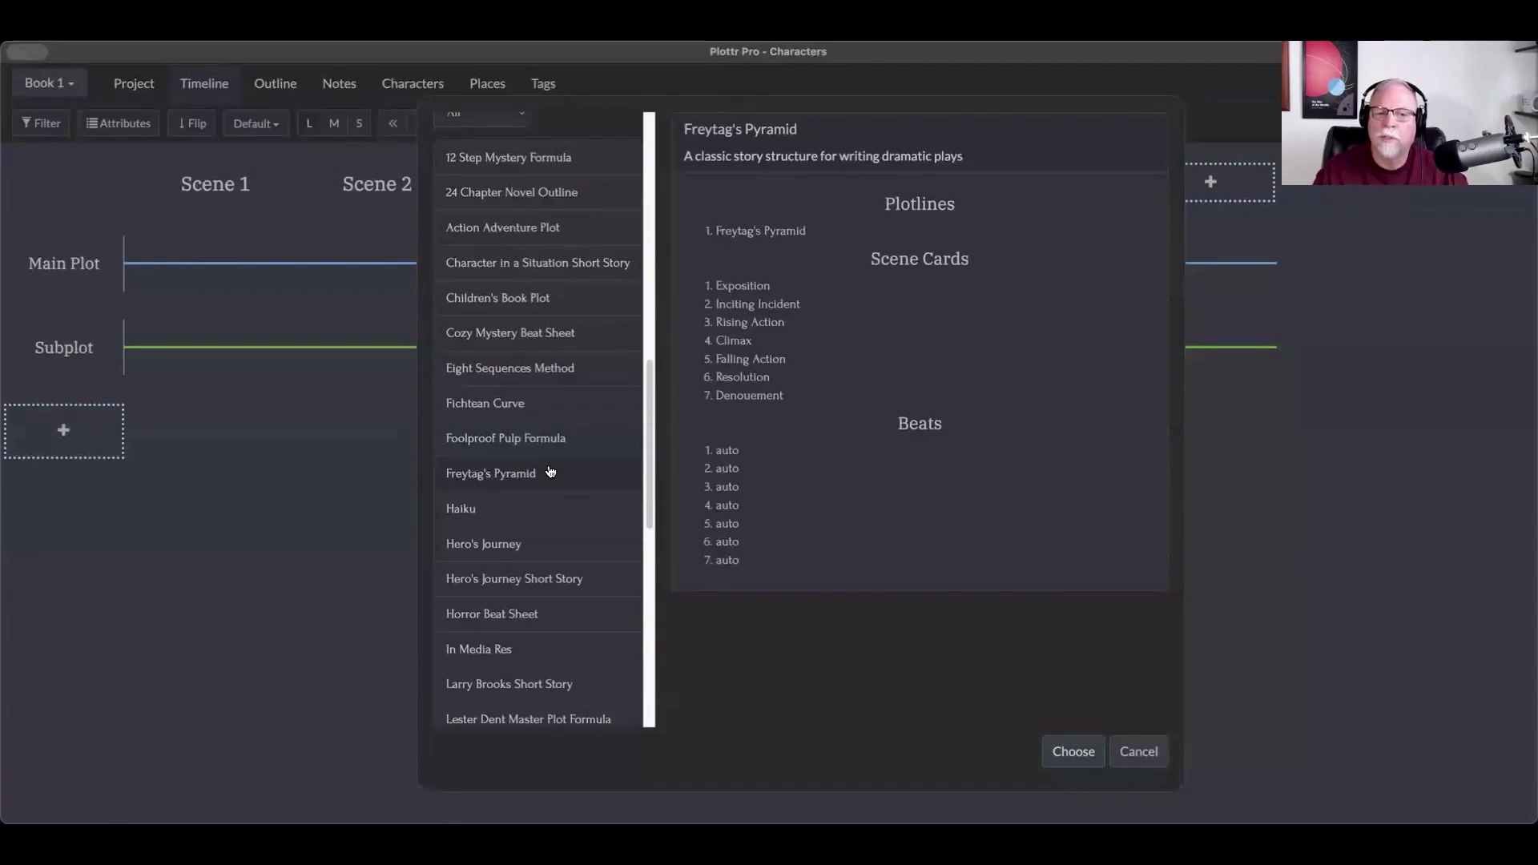
click(551, 540)
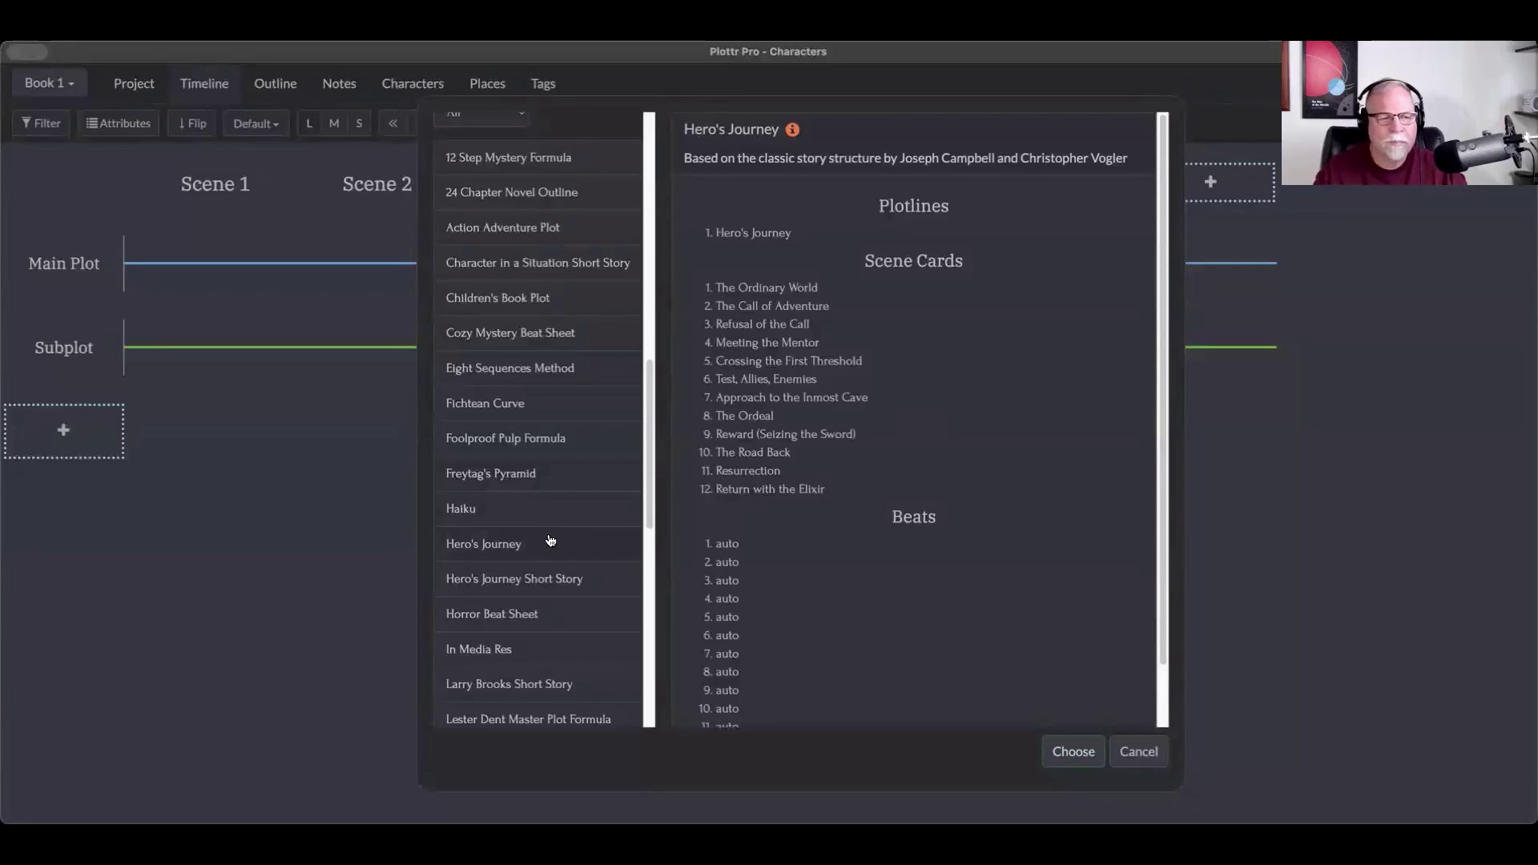
click(536, 648)
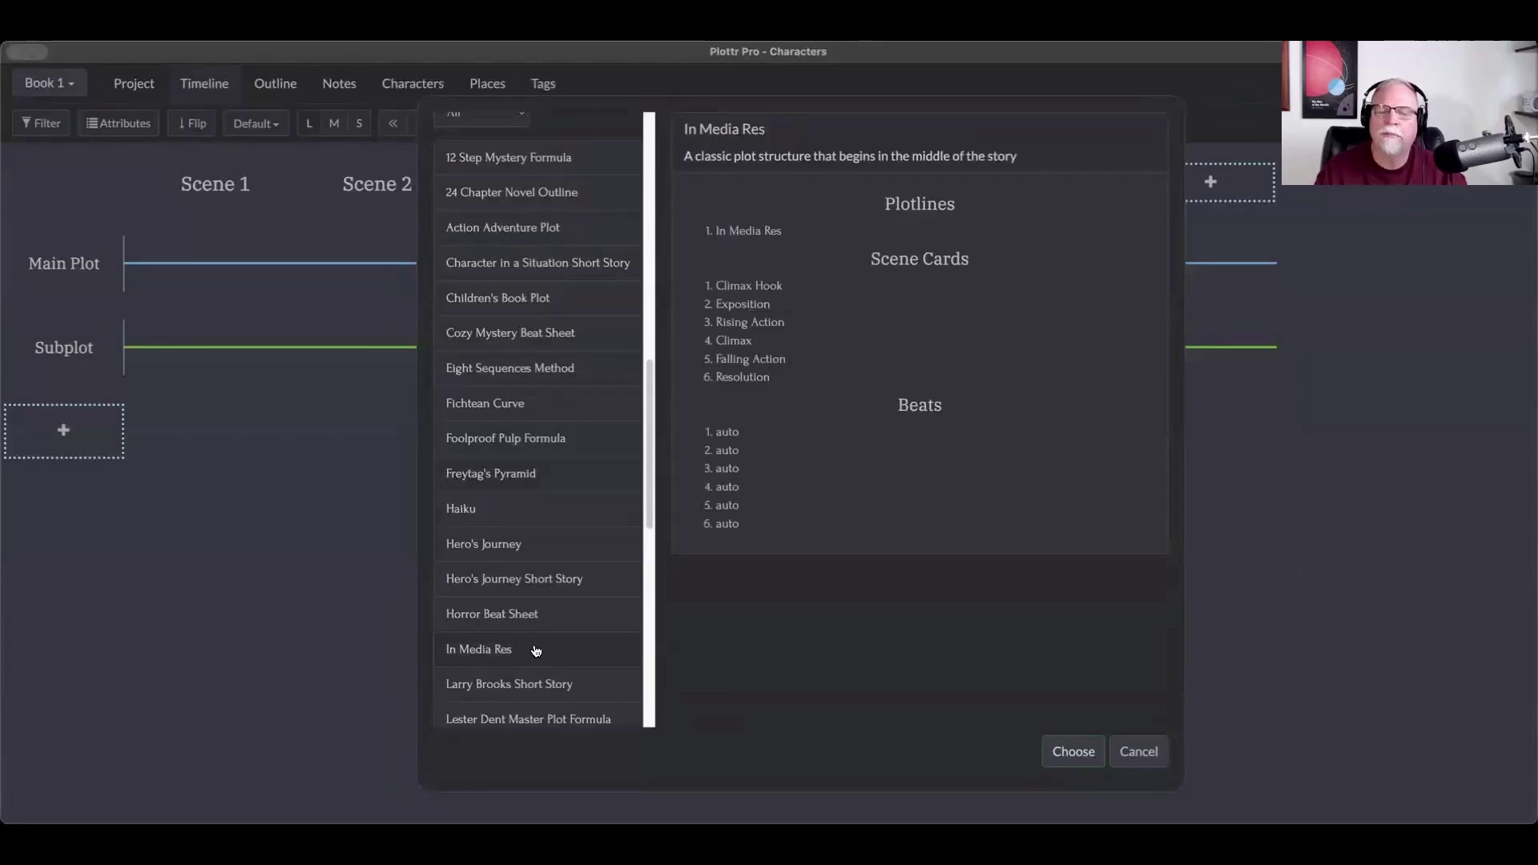
scroll(535, 689, down, 1)
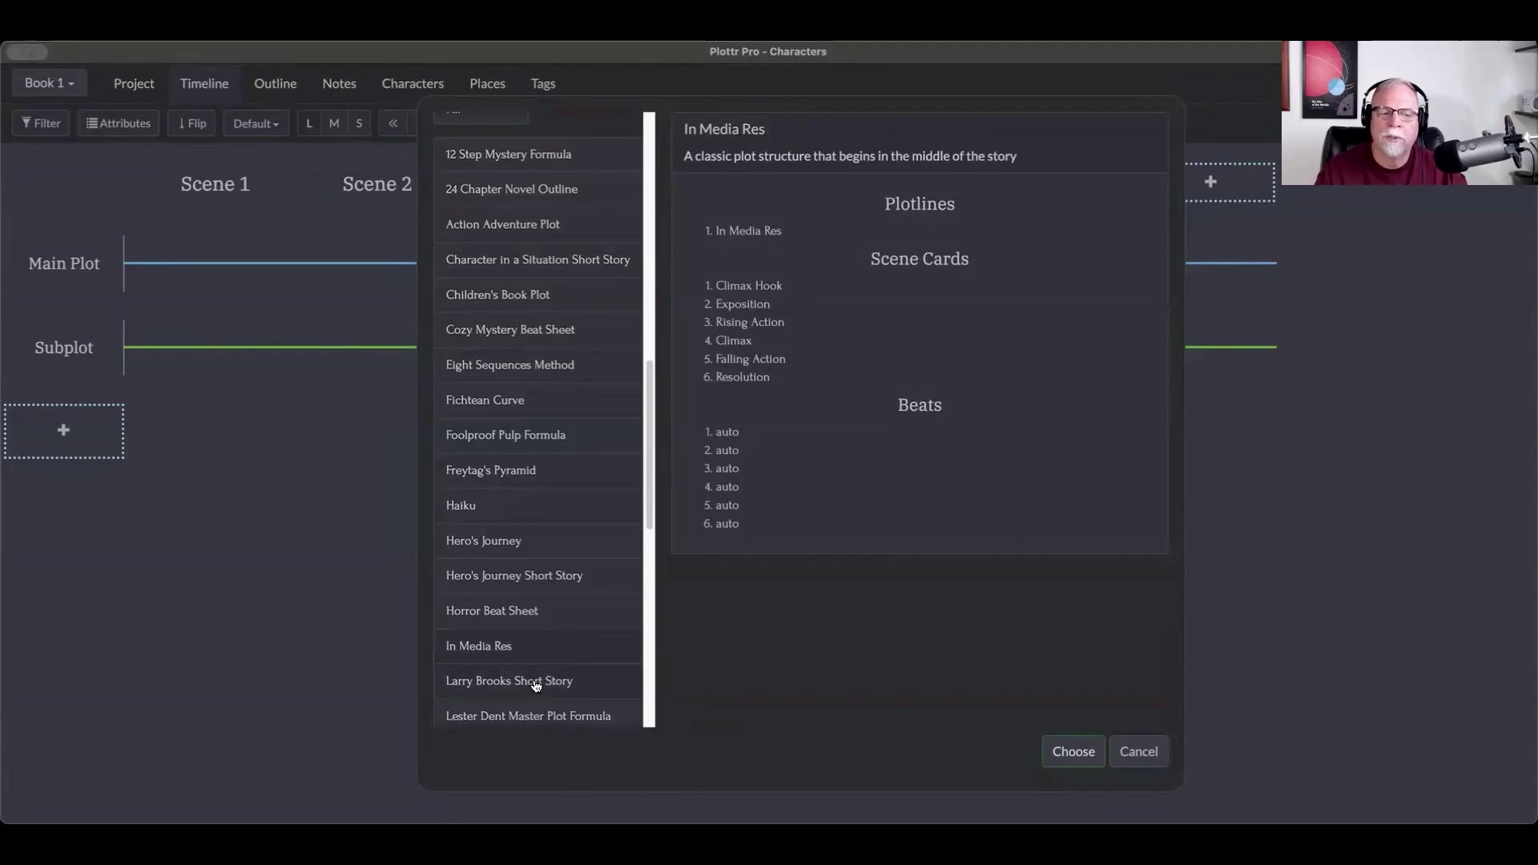
click(535, 684)
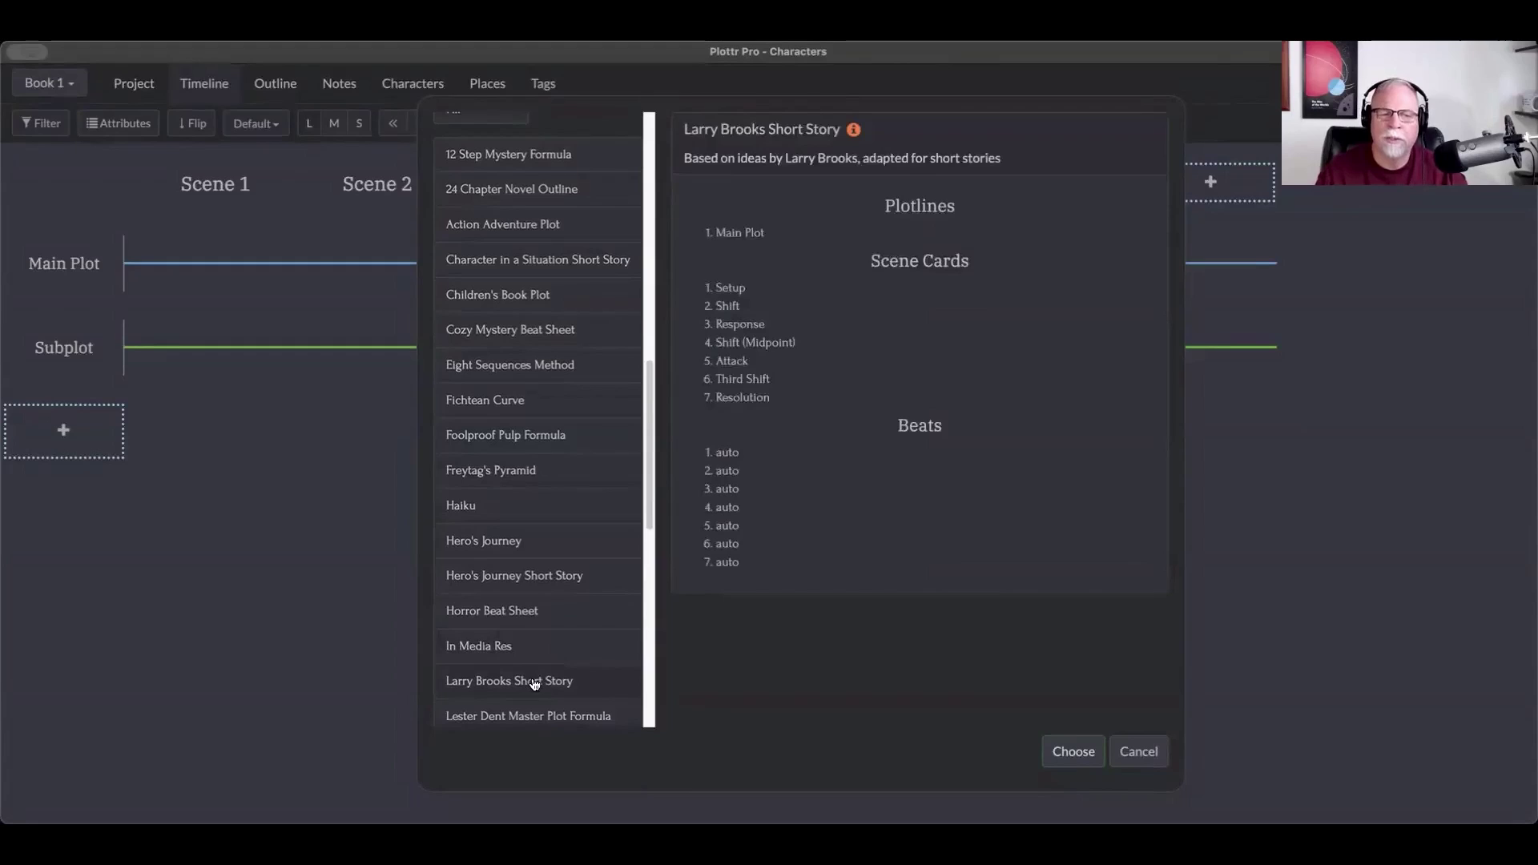
click(537, 471)
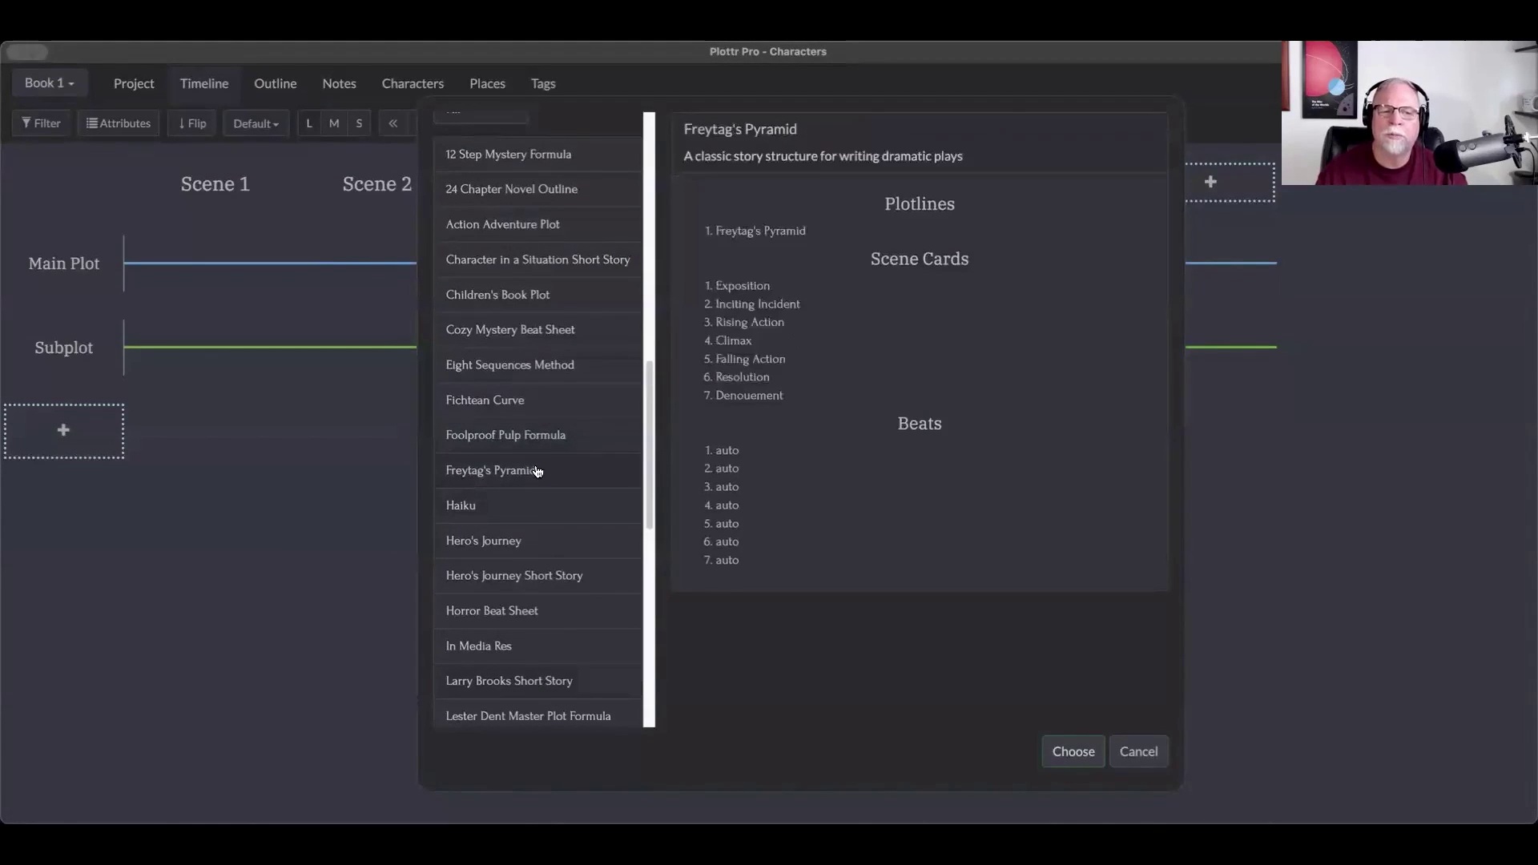
click(1074, 752)
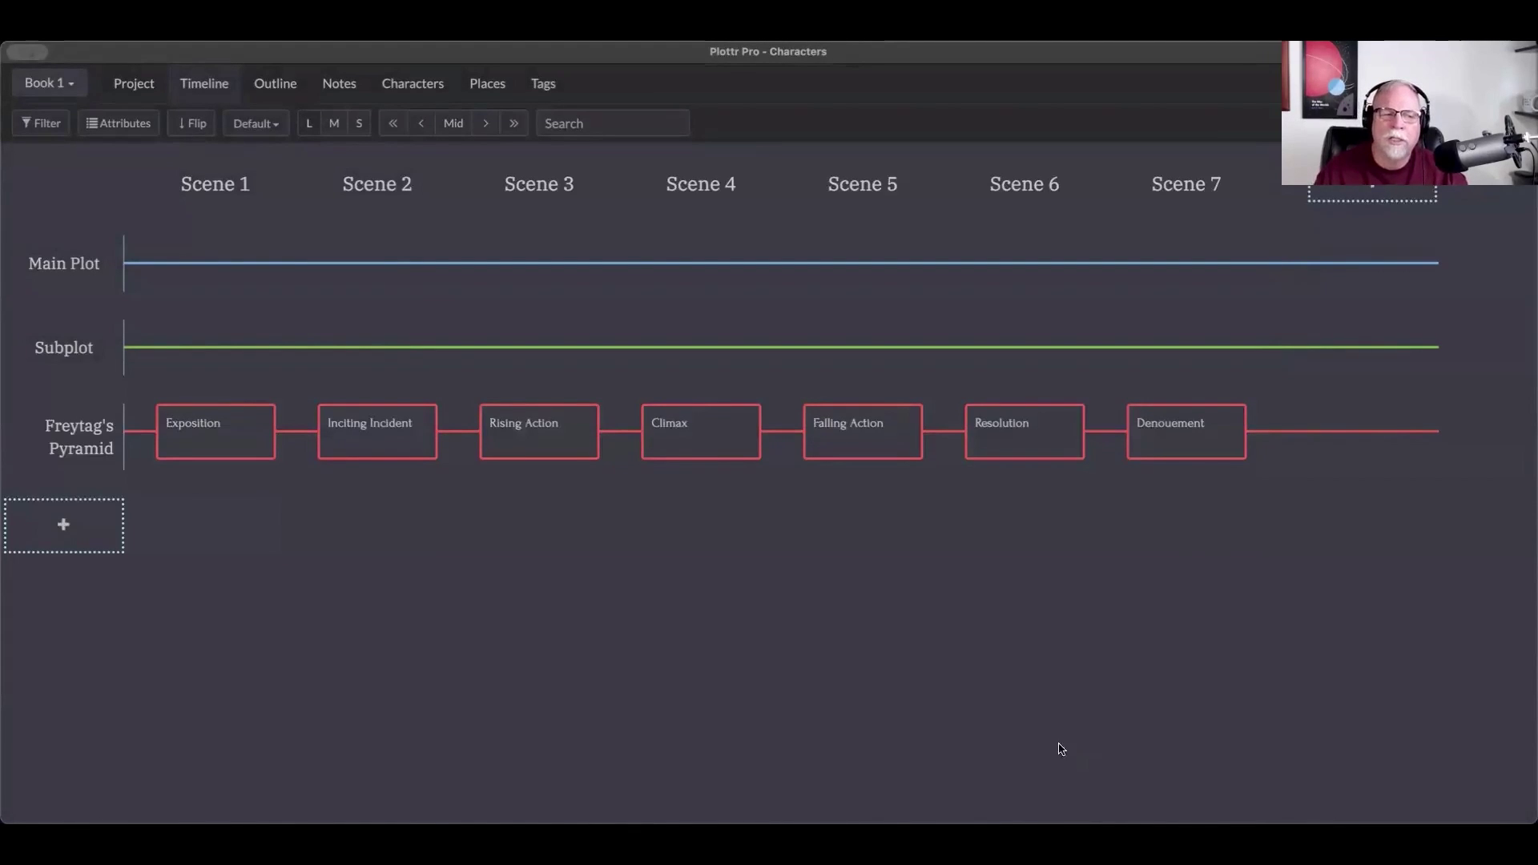
Step: Read the Exposition card's guidance, close it, and add a plotline named after a character below Freytag's Pyramid
click(201, 442)
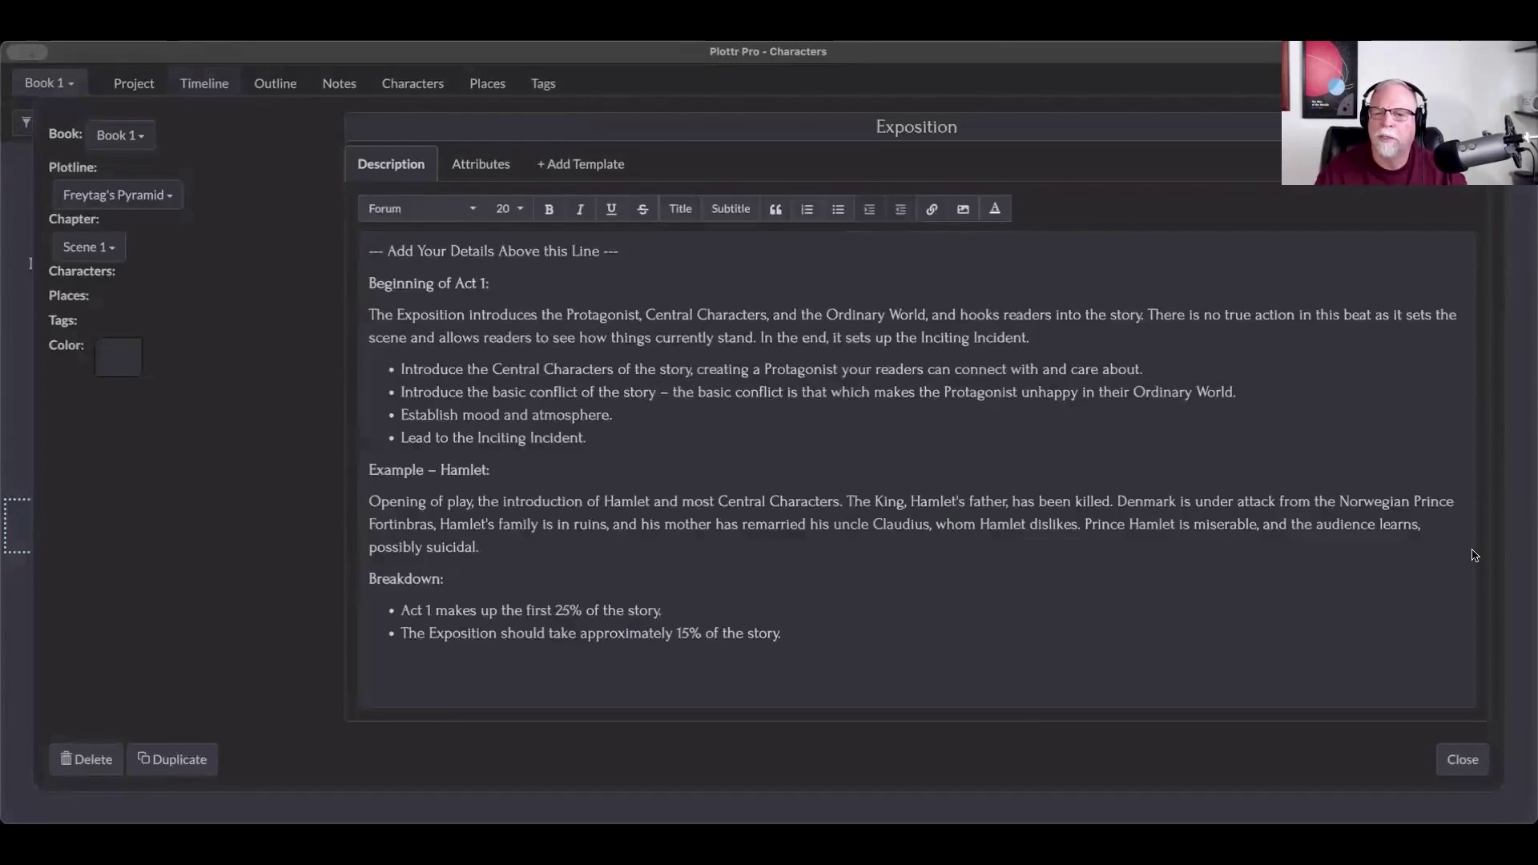
click(1454, 757)
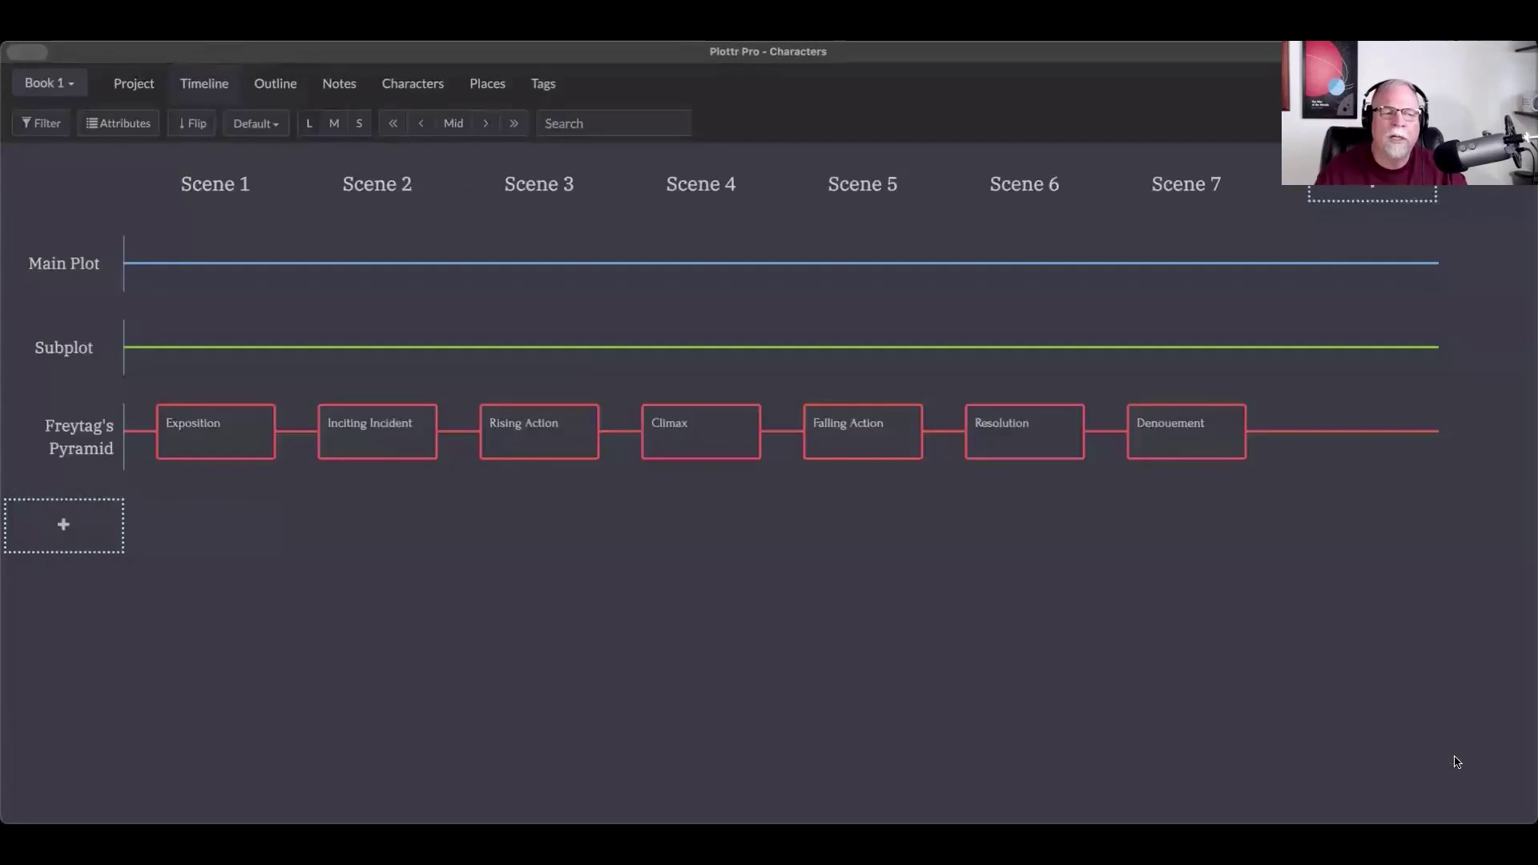
click(90, 532)
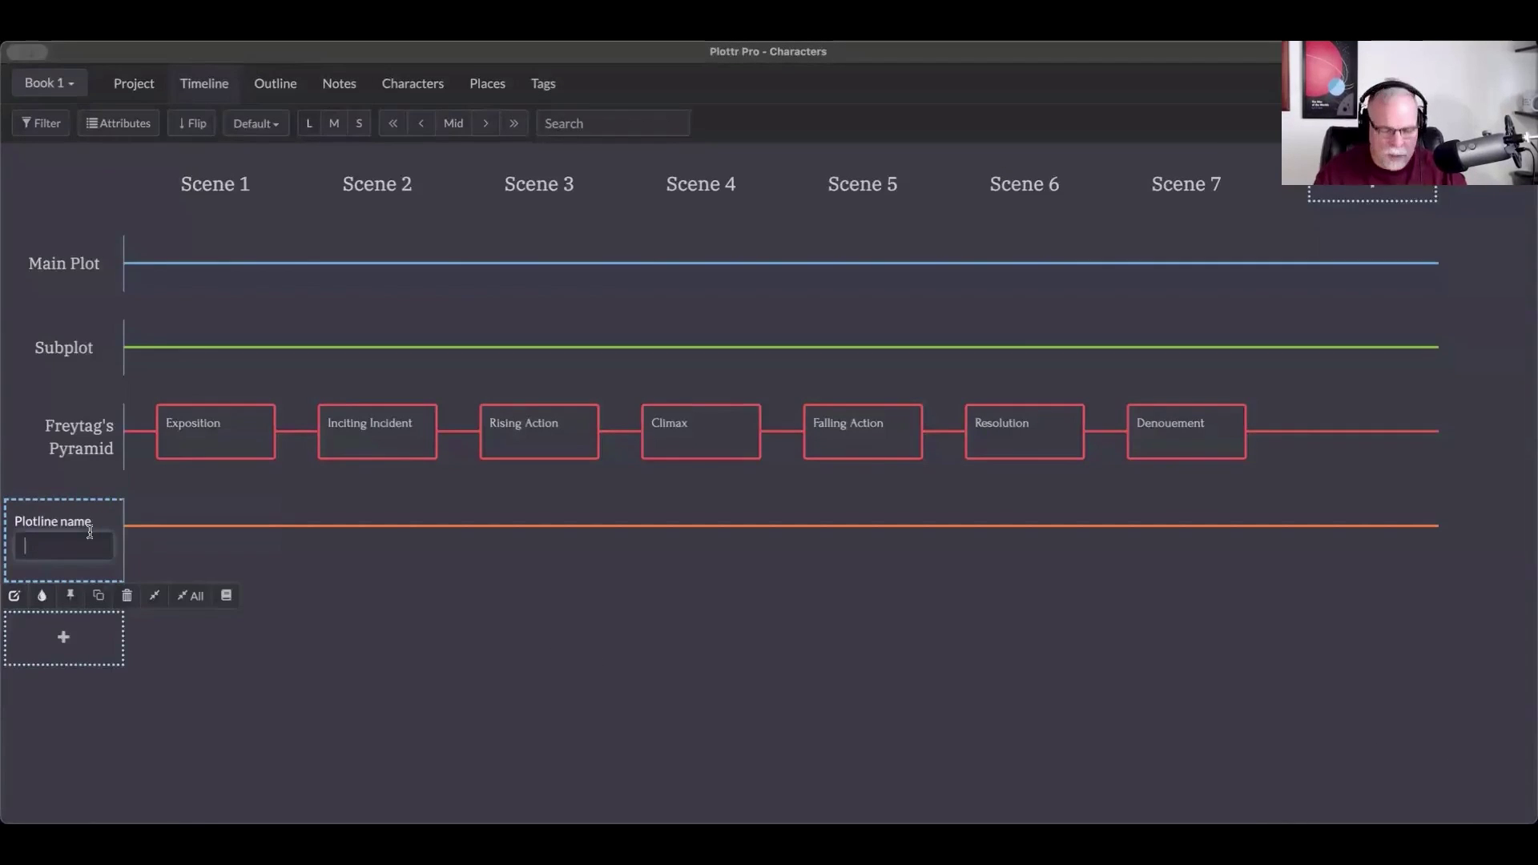
text(Steve)
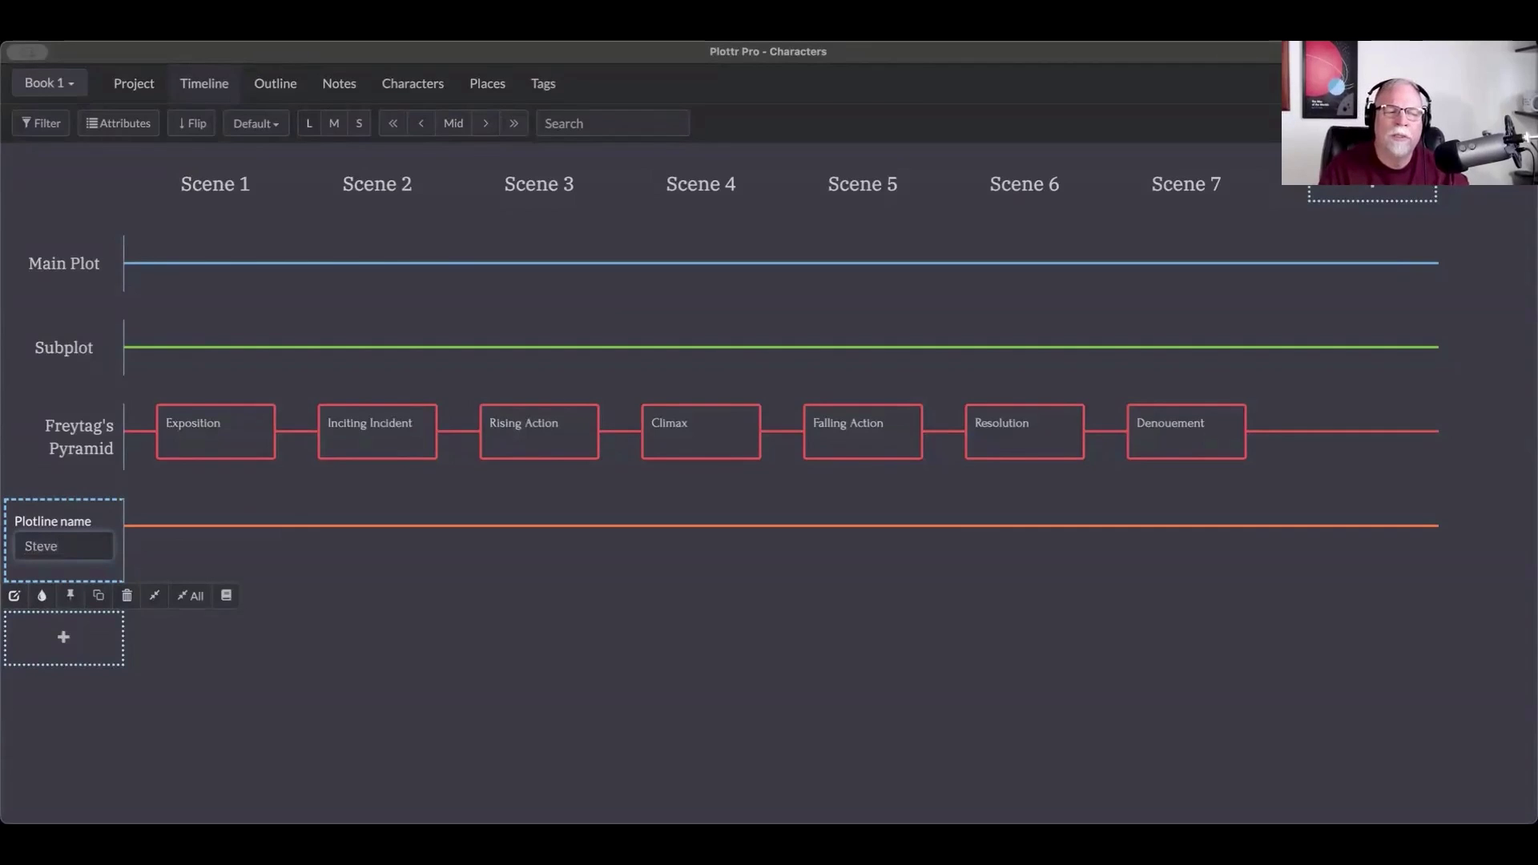
key(Return)
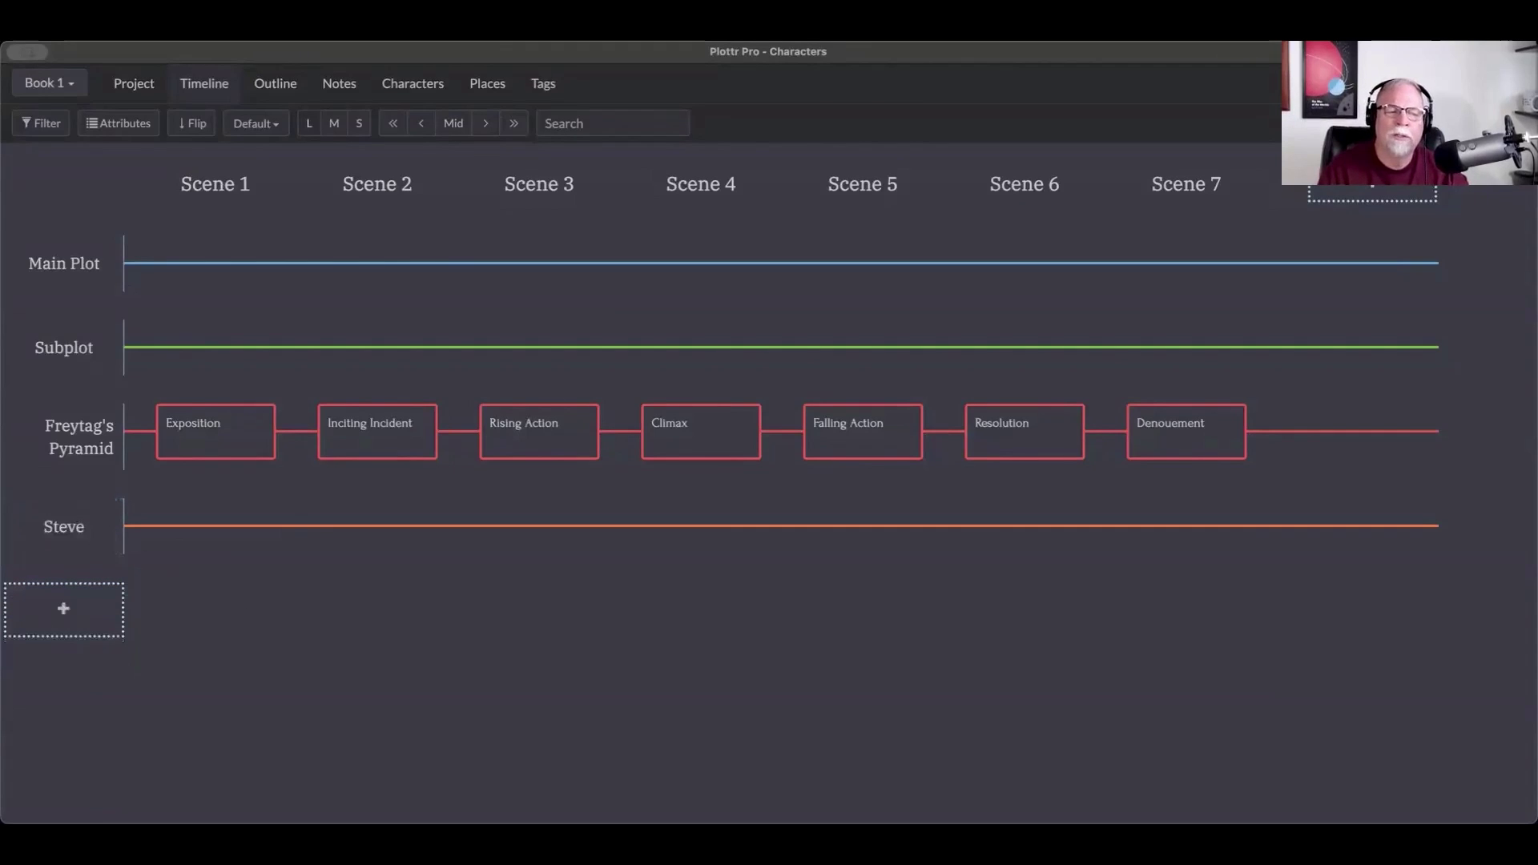
Step: Delete the Freytag's Pyramid plotline from the timeline
mouse_move(90, 448)
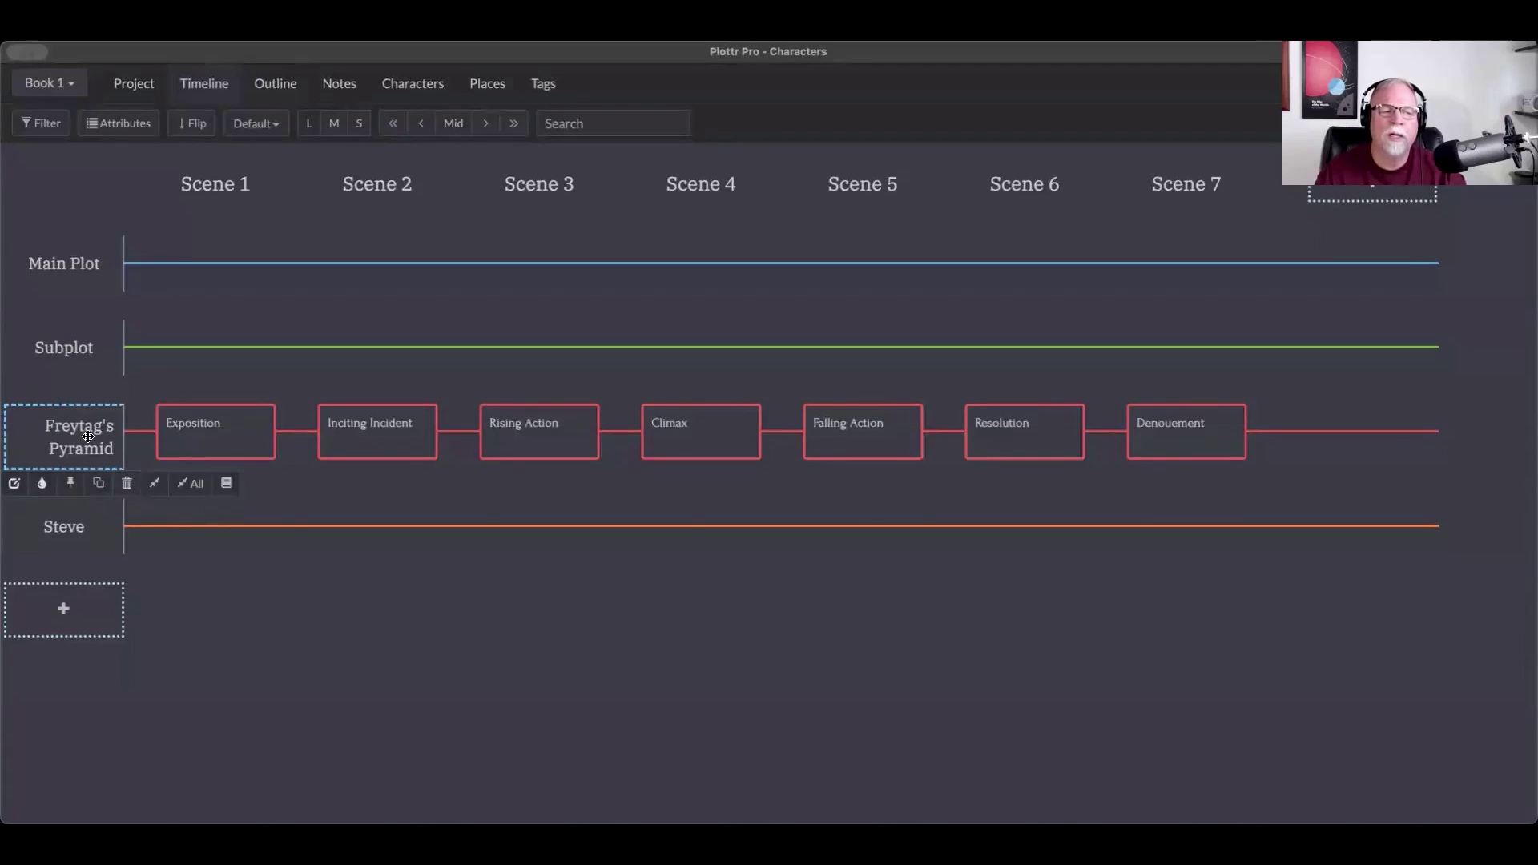
click(128, 485)
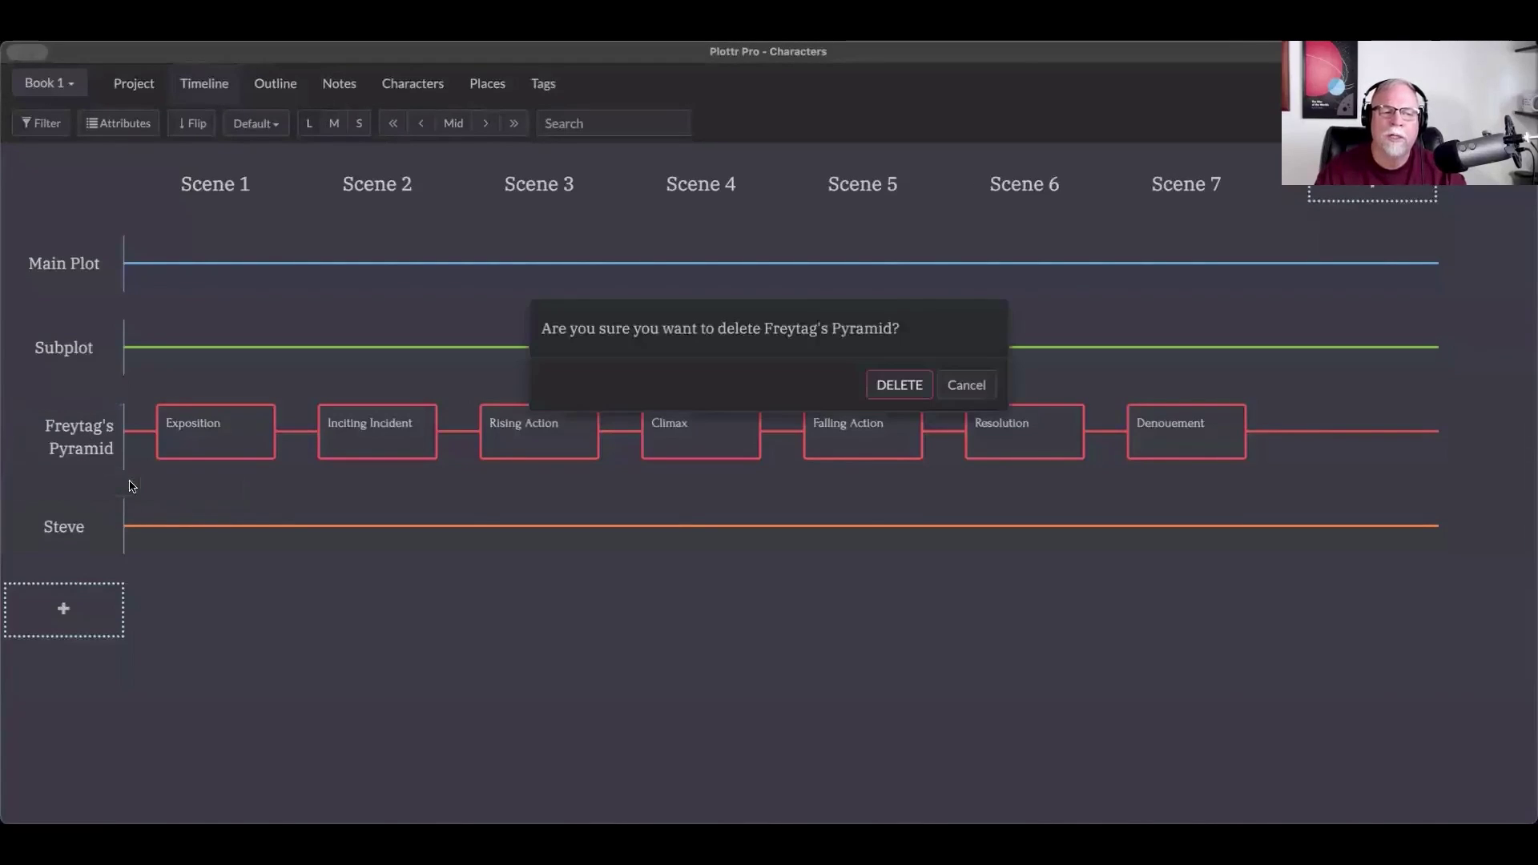
click(903, 388)
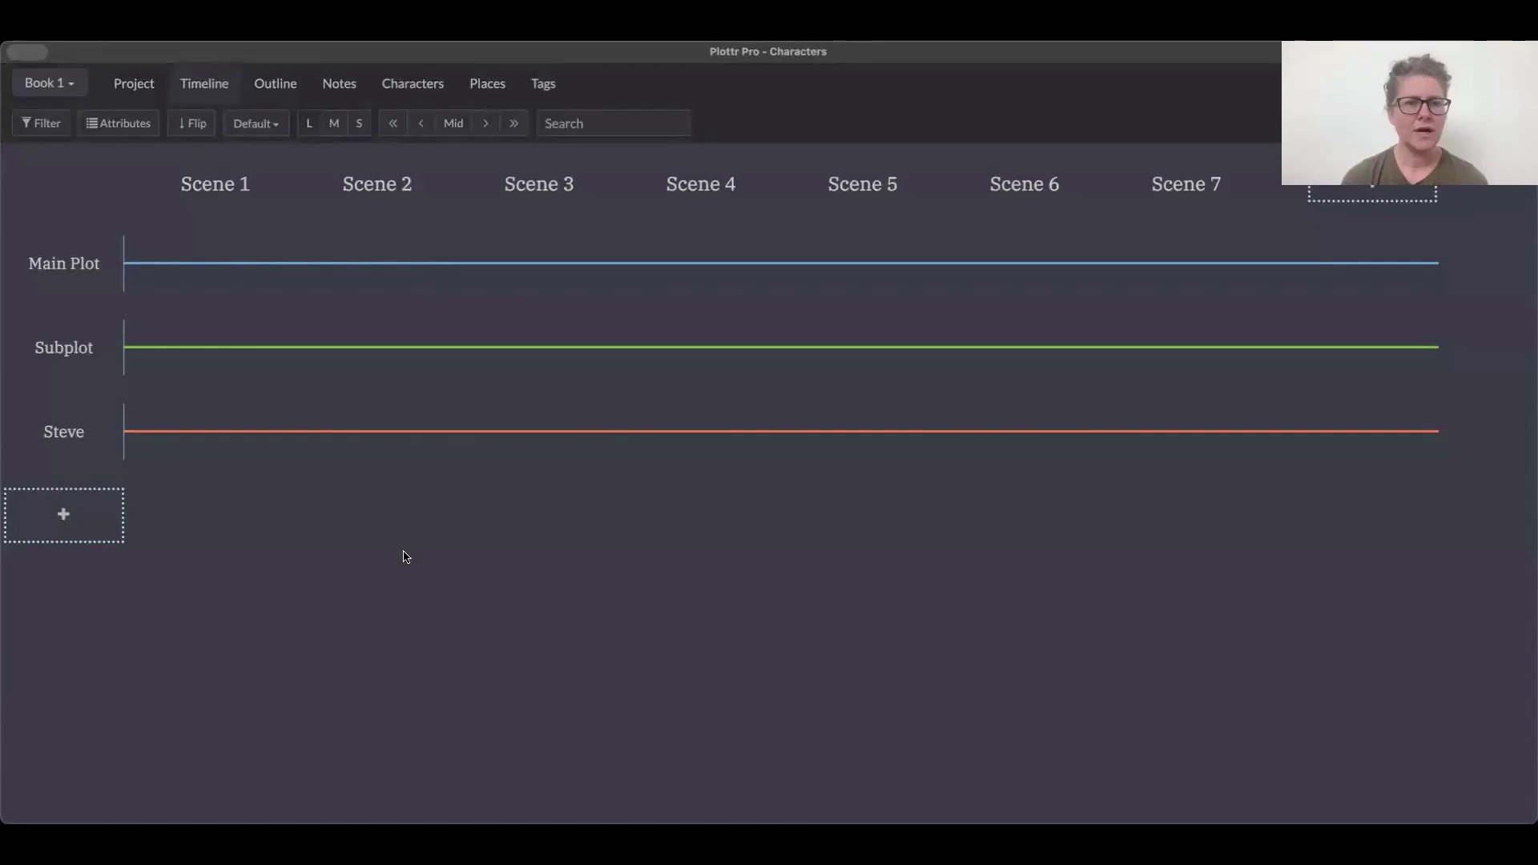
Step: Add a scene card titled Scene 1 at the start of Main Plot with the description "Add all of your notes here"
mouse_move(247, 262)
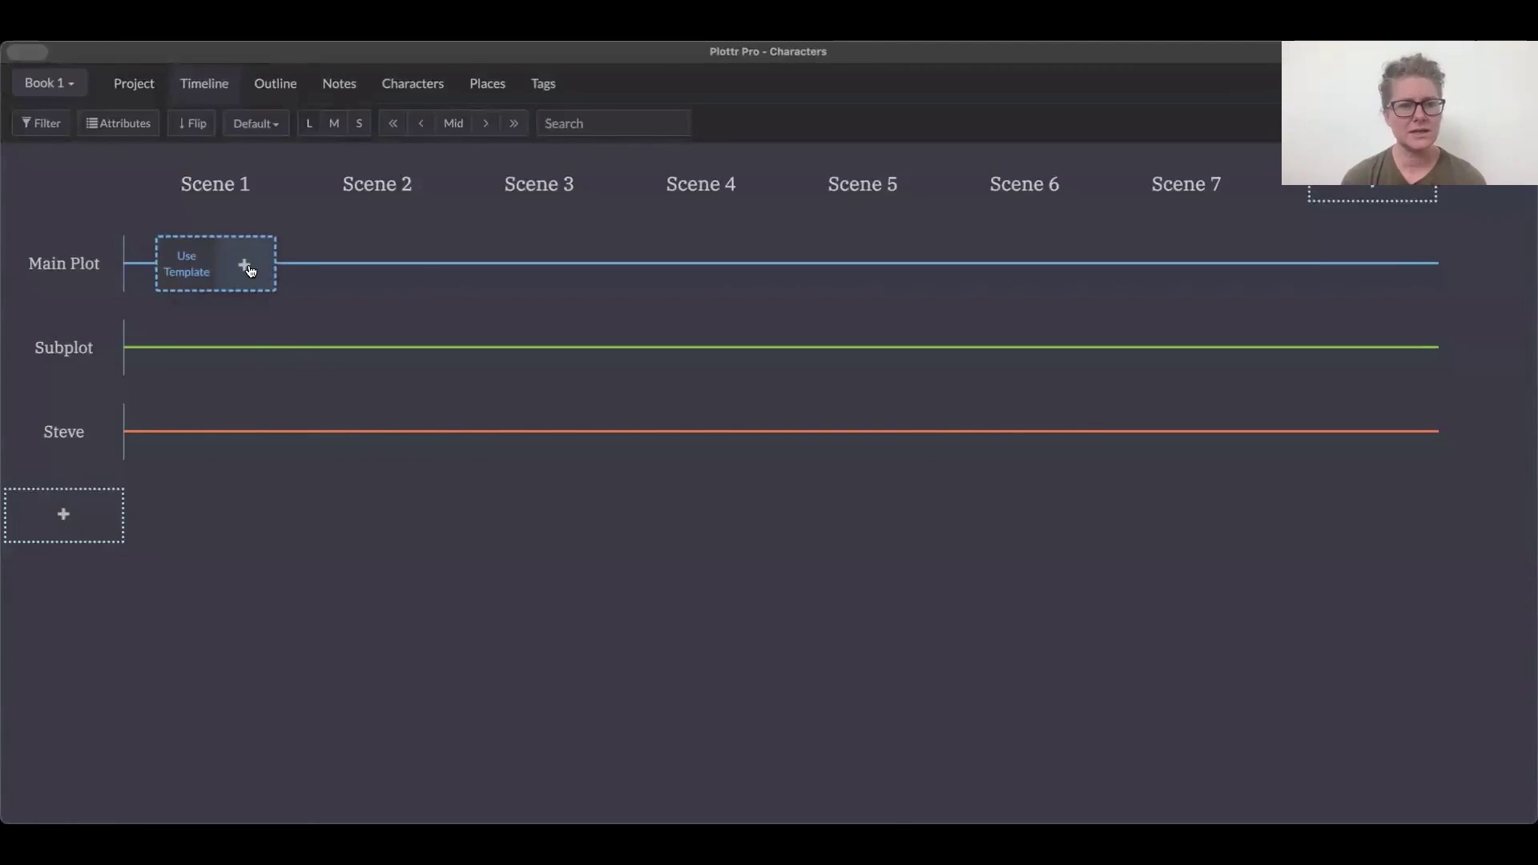
click(246, 267)
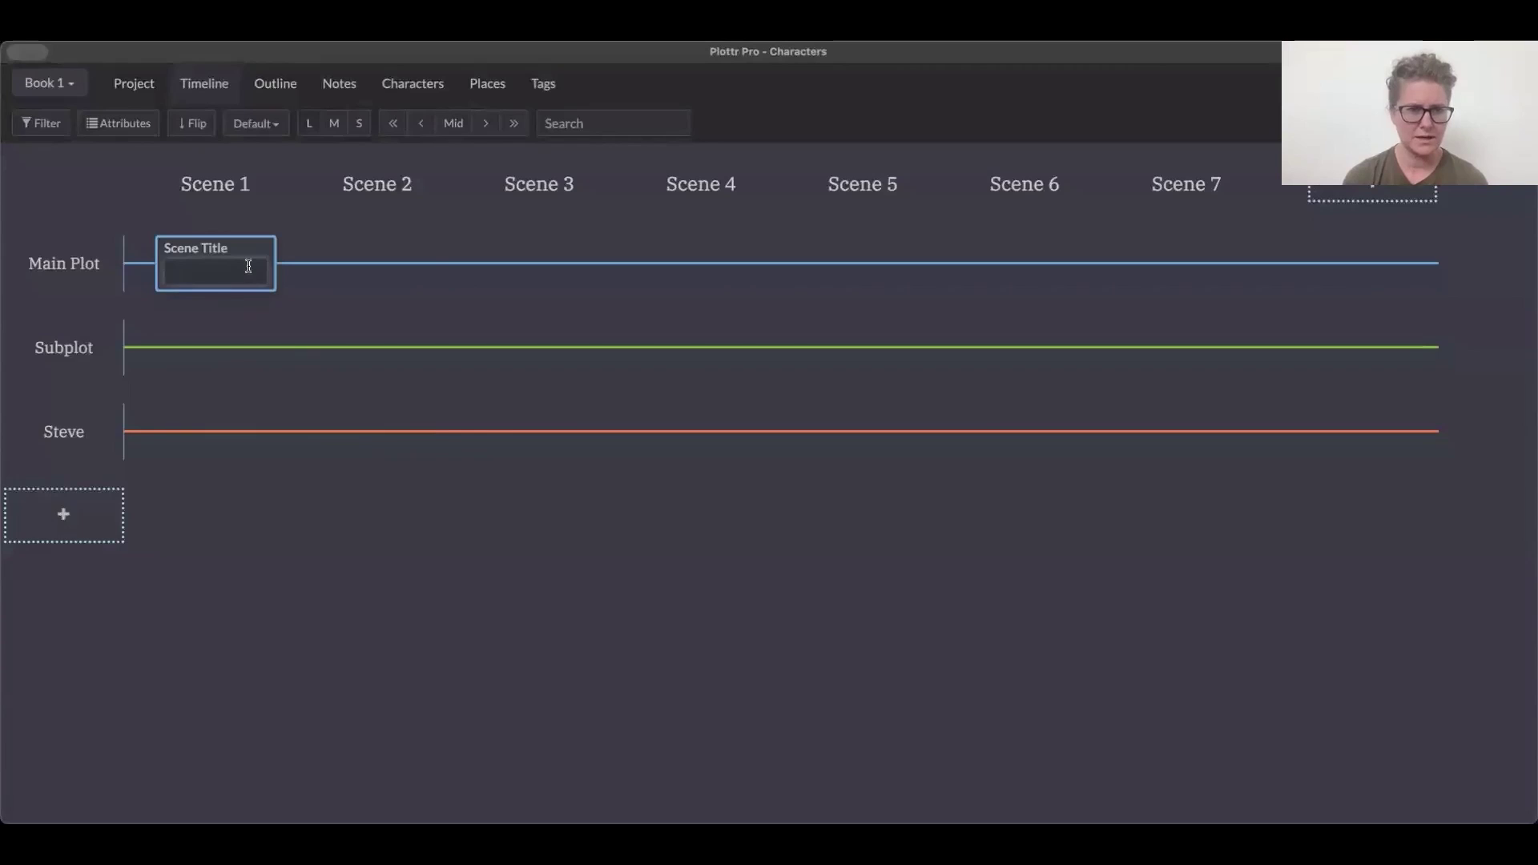
text(Scewne)
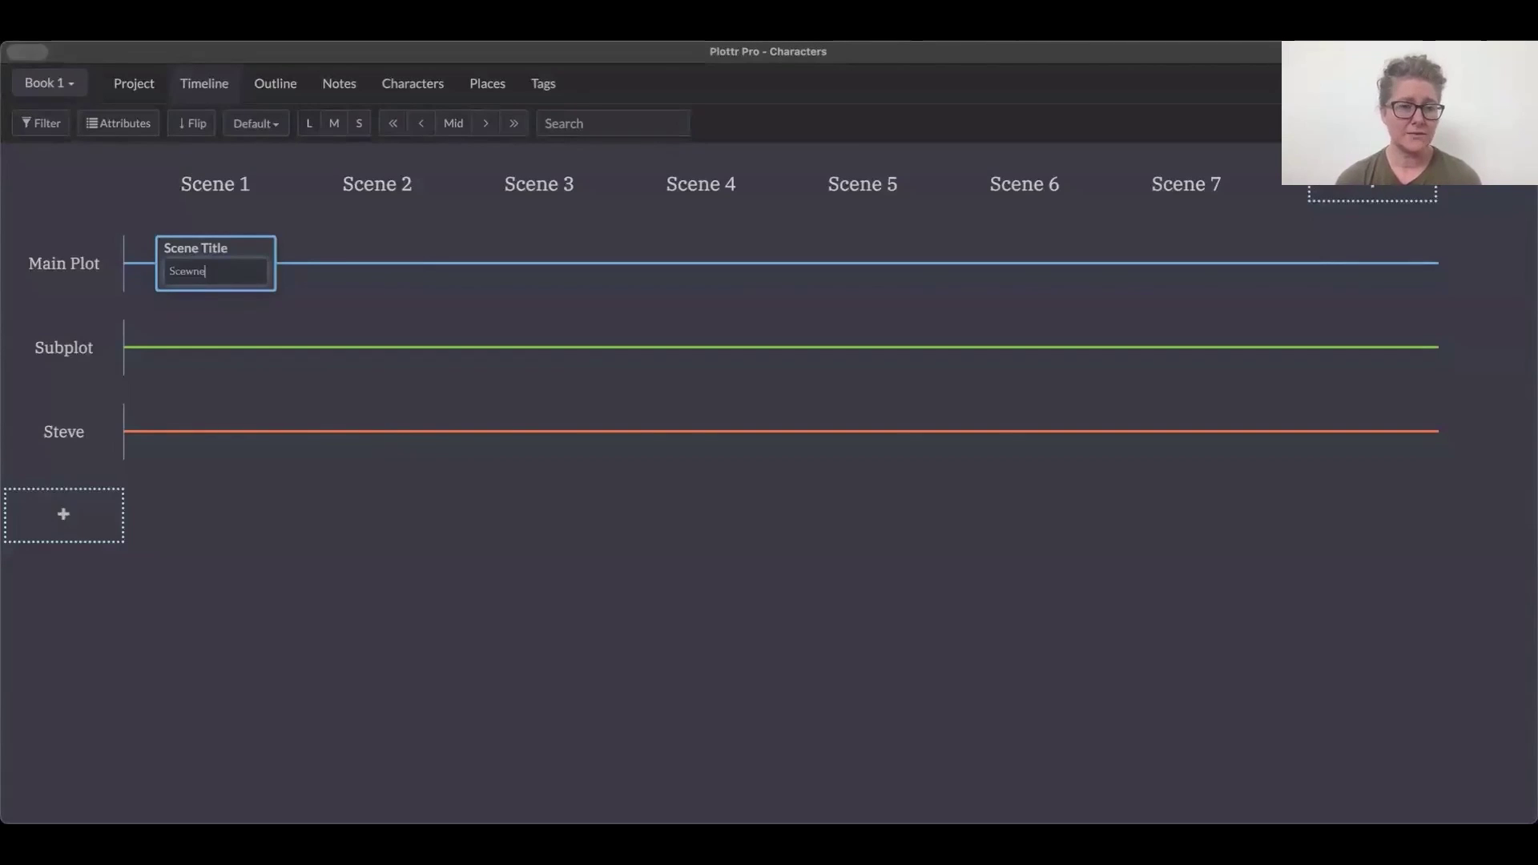
key(BackSpace)
key(BackSpace)
key(BackSpace)
text(ne 1)
key(Return)
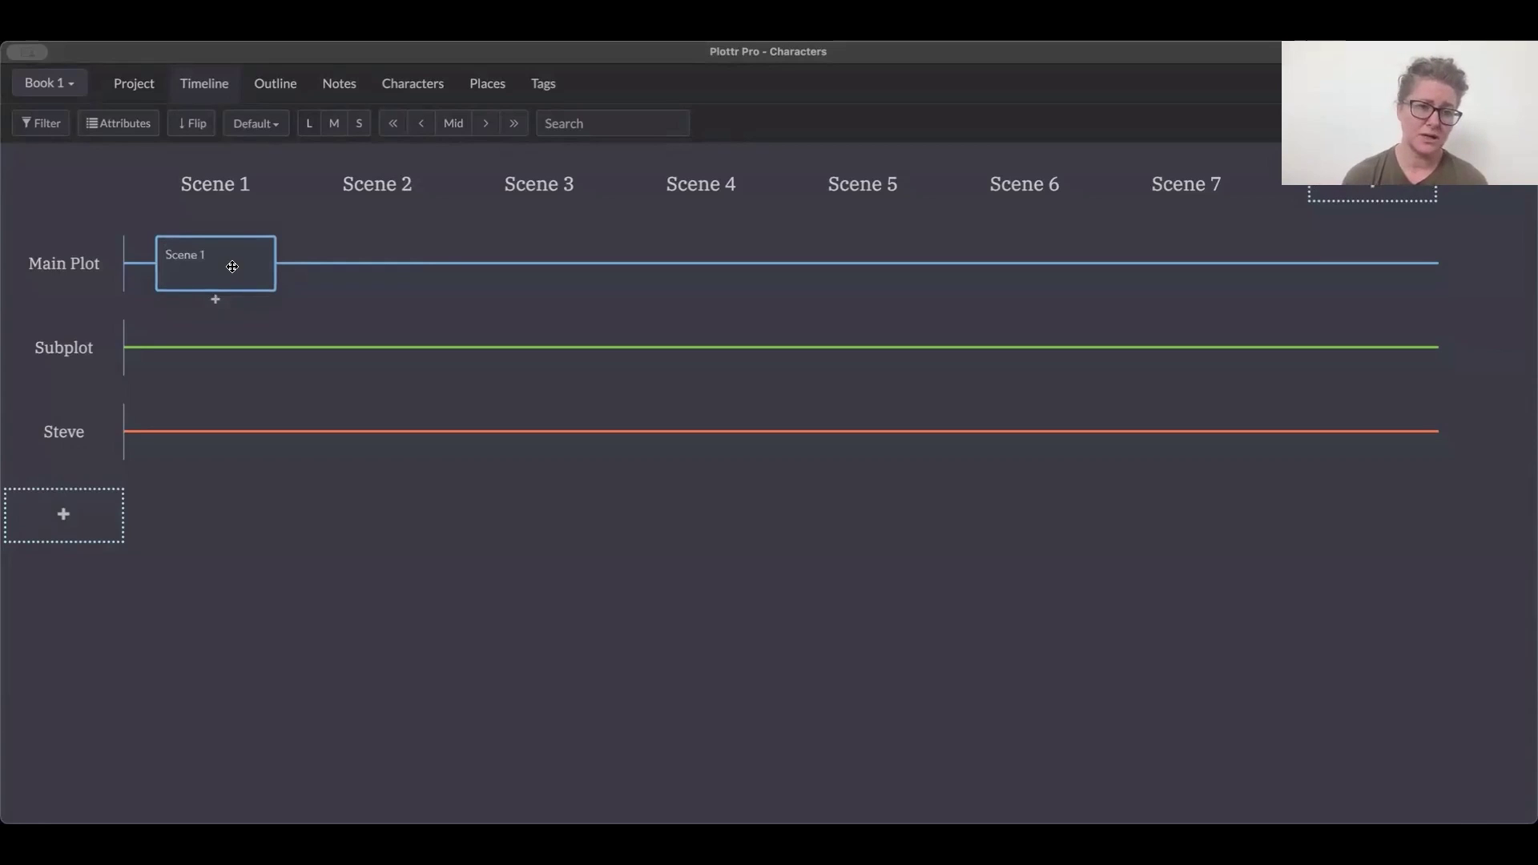
click(232, 267)
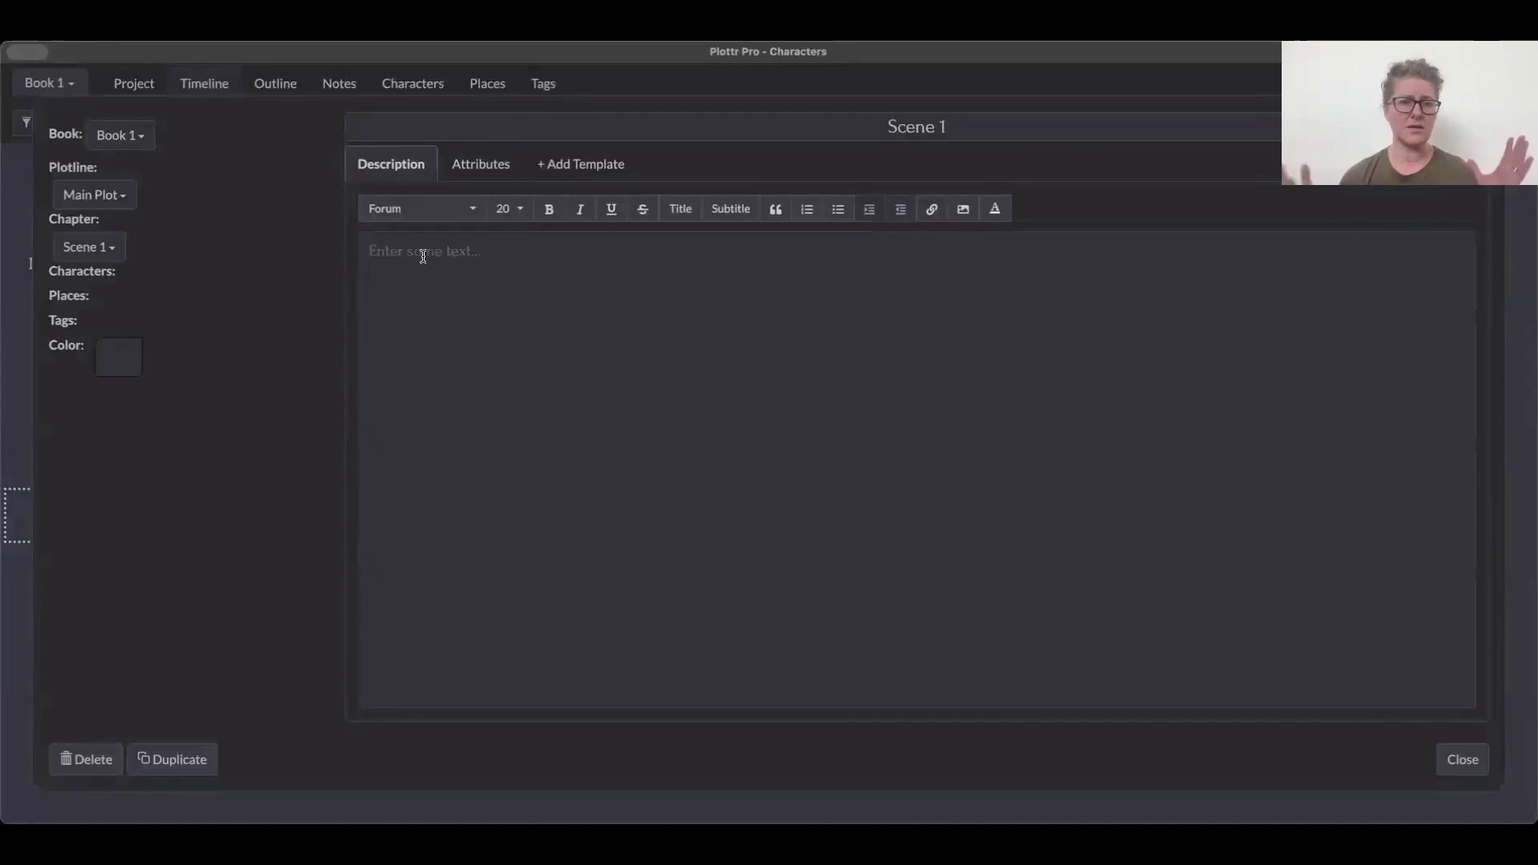
text(Add all of your notes here)
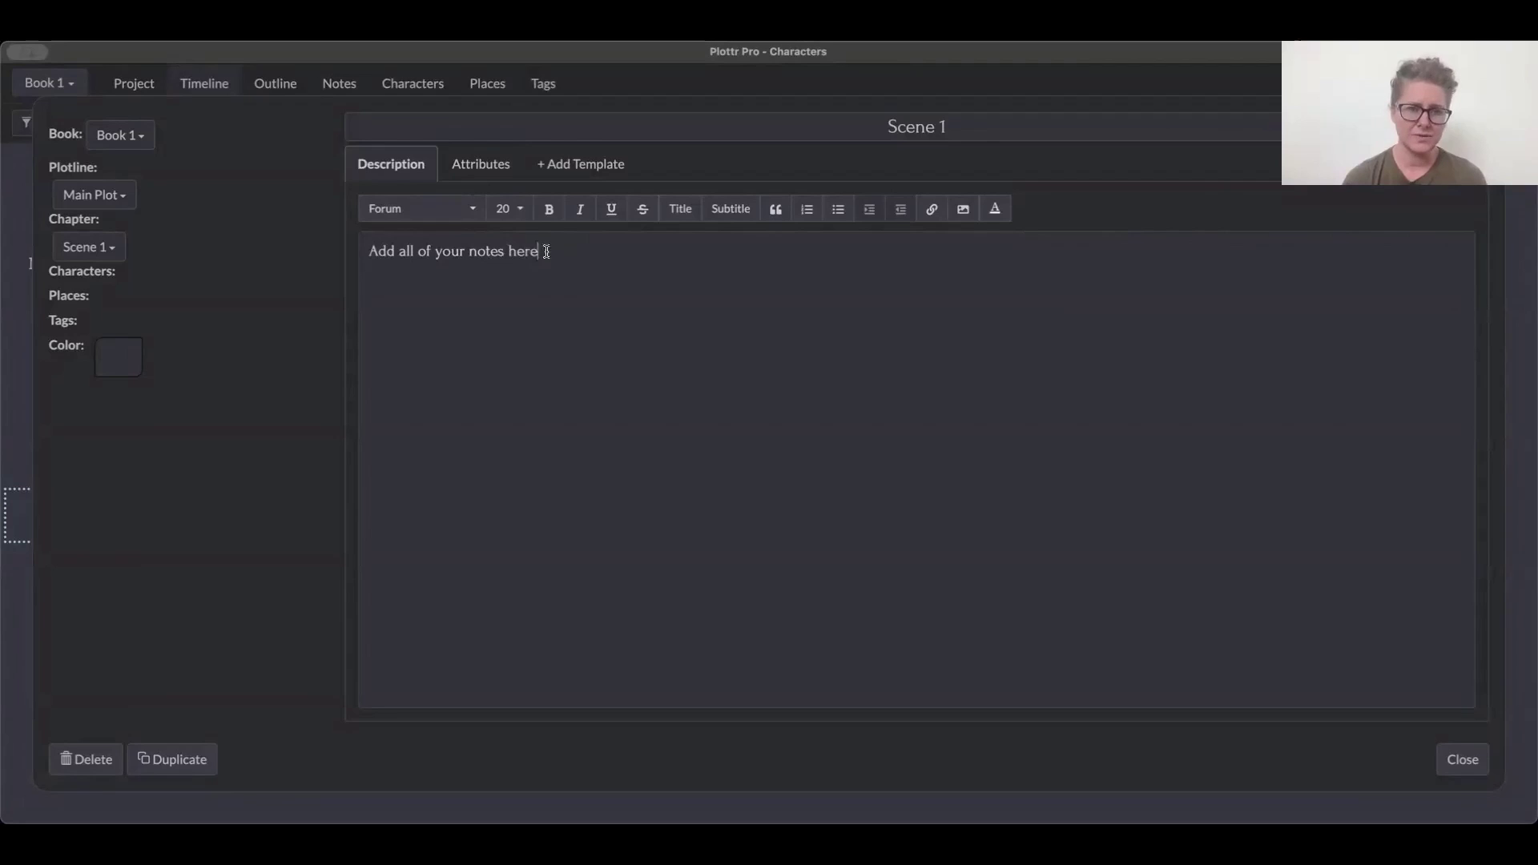
Step: Create the custom scene attributes Goal, Motivation, Conflict and Weather for the Scene 1 card
click(494, 173)
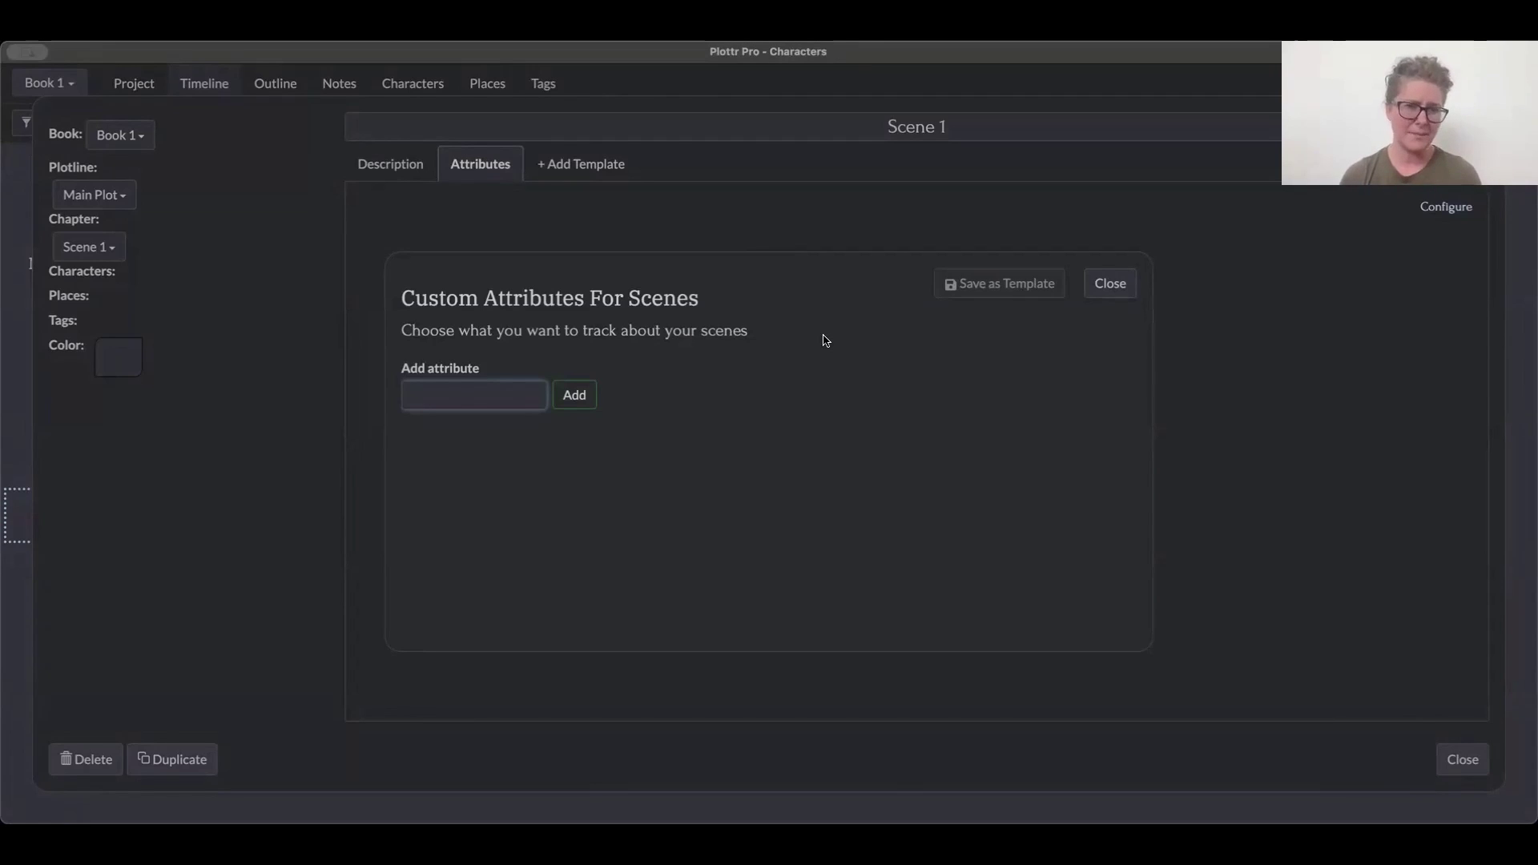
text(Wea)
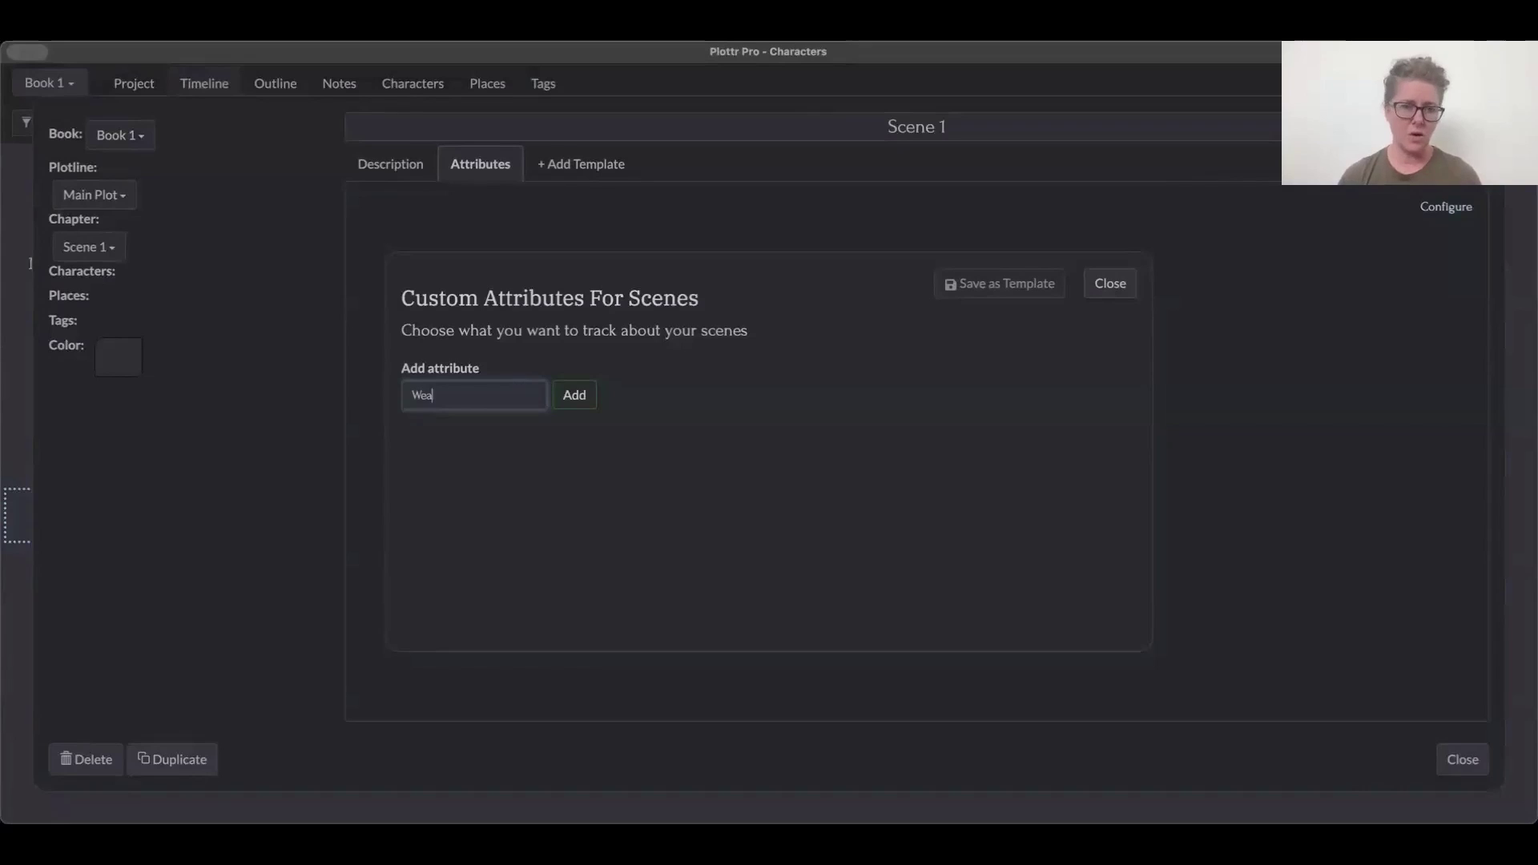
key(BackSpace)
key(BackSpace)
text(Gaol)
key(BackSpace)
key(BackSpace)
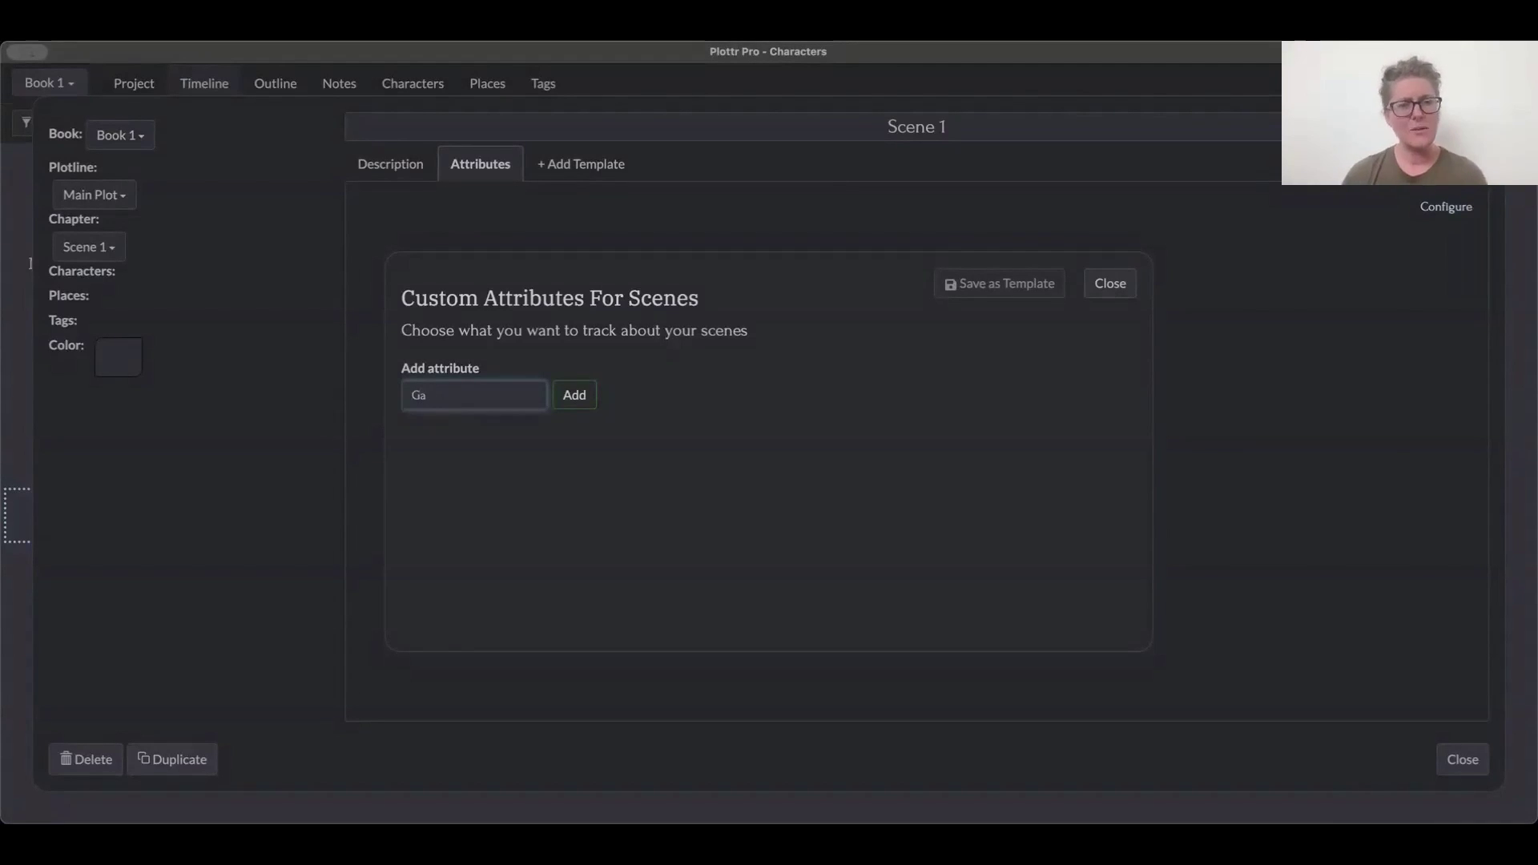
text(oal)
key(Return)
text(Motivation)
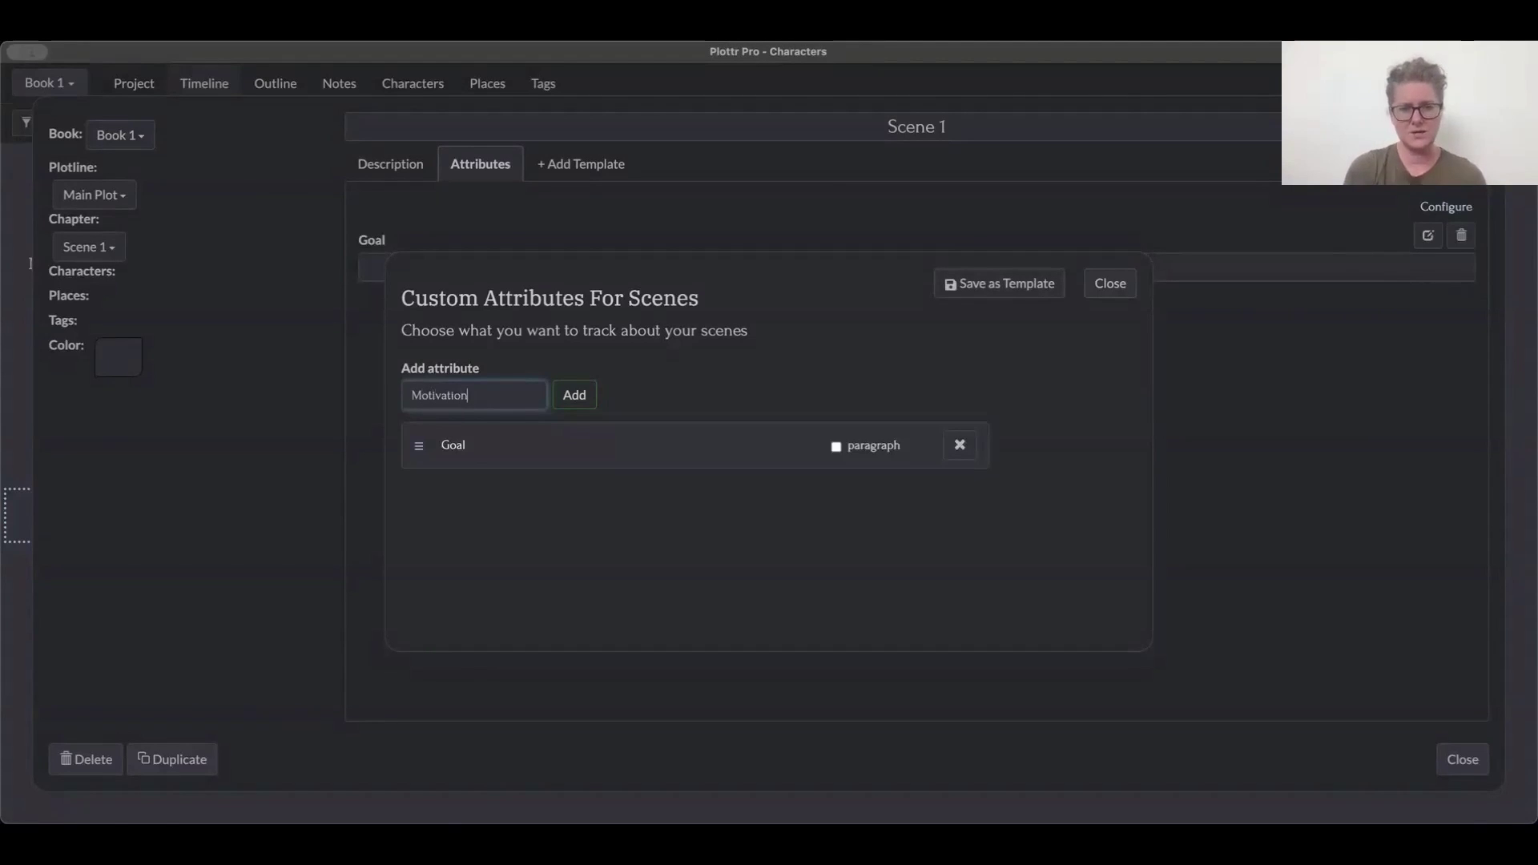
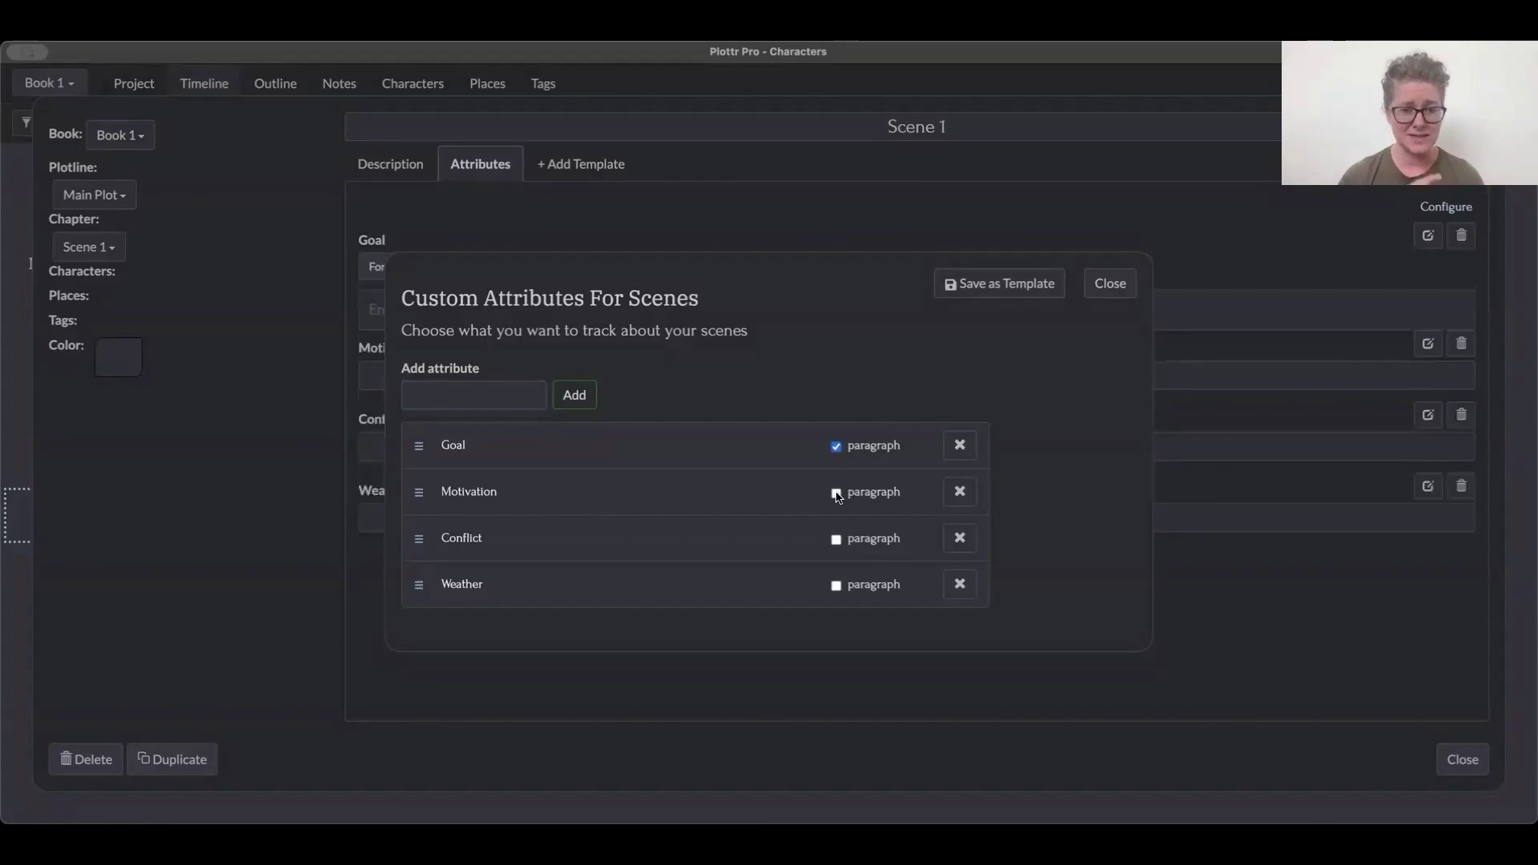
Step: Make the Motivation and Conflict attributes paragraph fields like Goal, and finish configuring the custom attributes
click(837, 494)
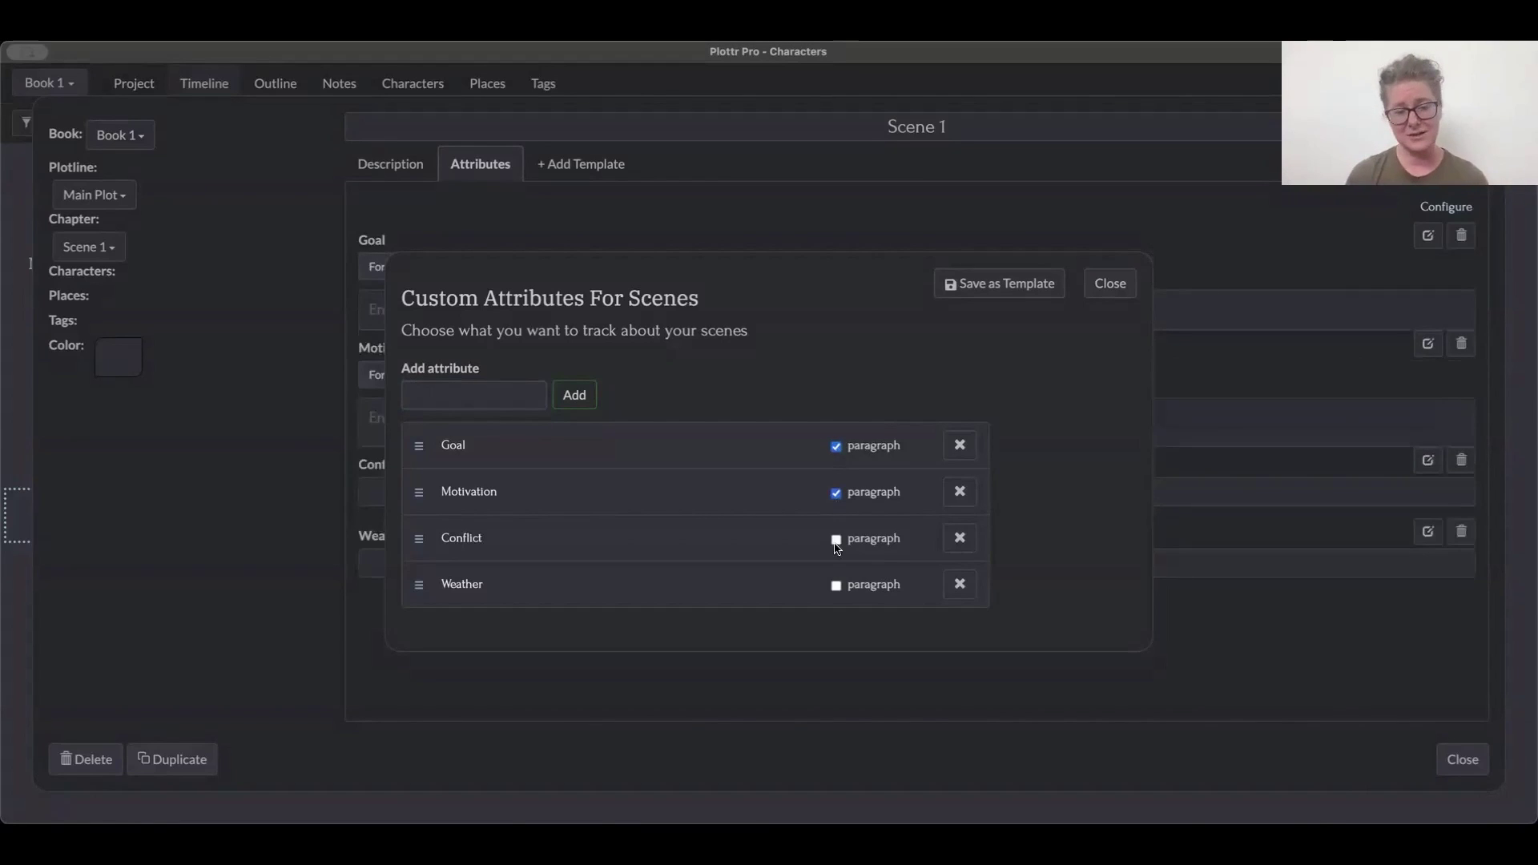
click(837, 540)
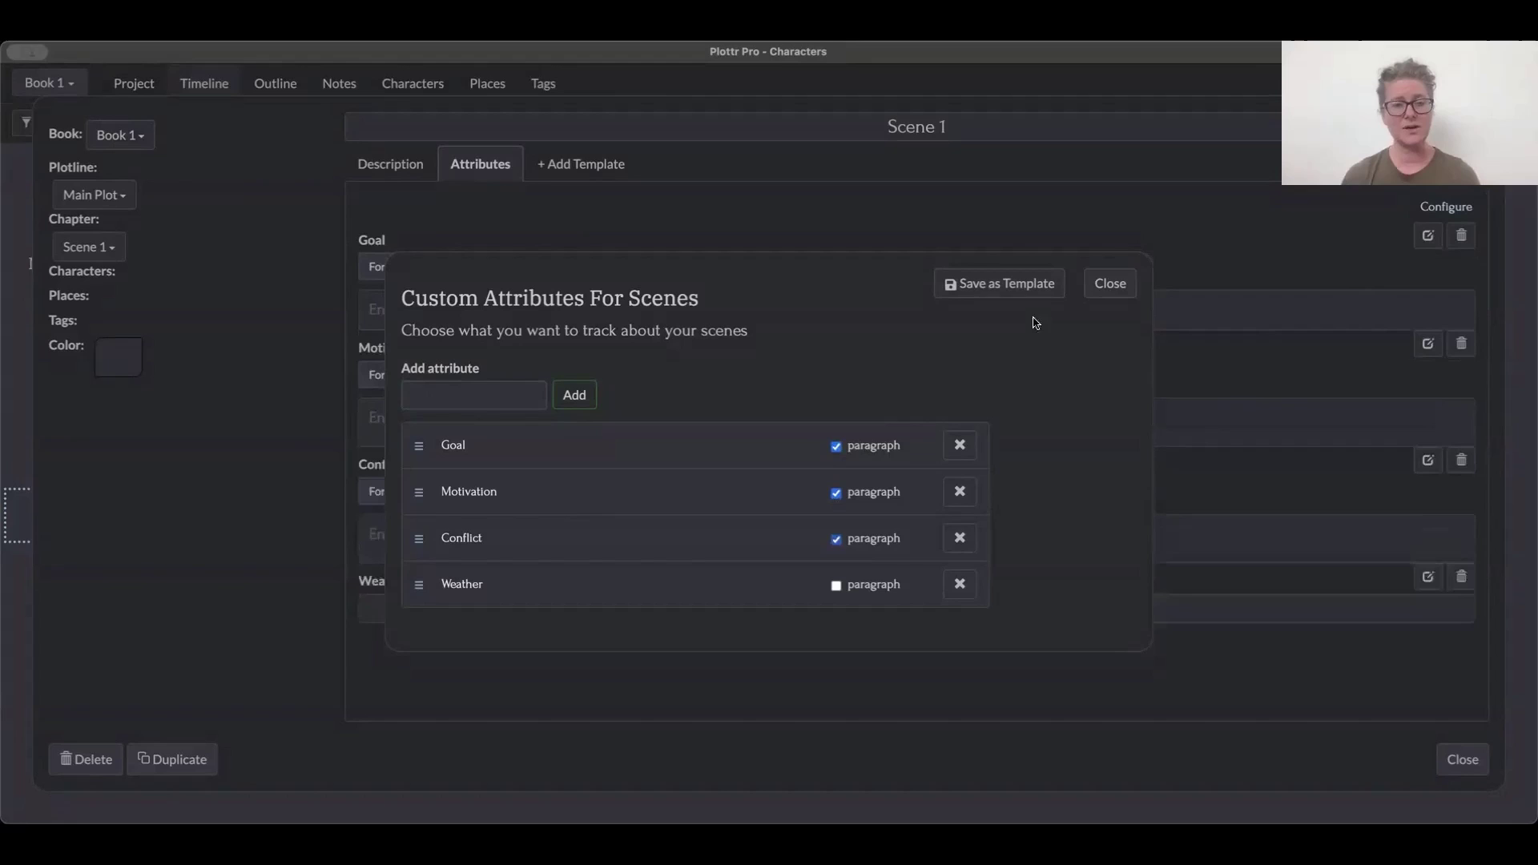
click(1100, 286)
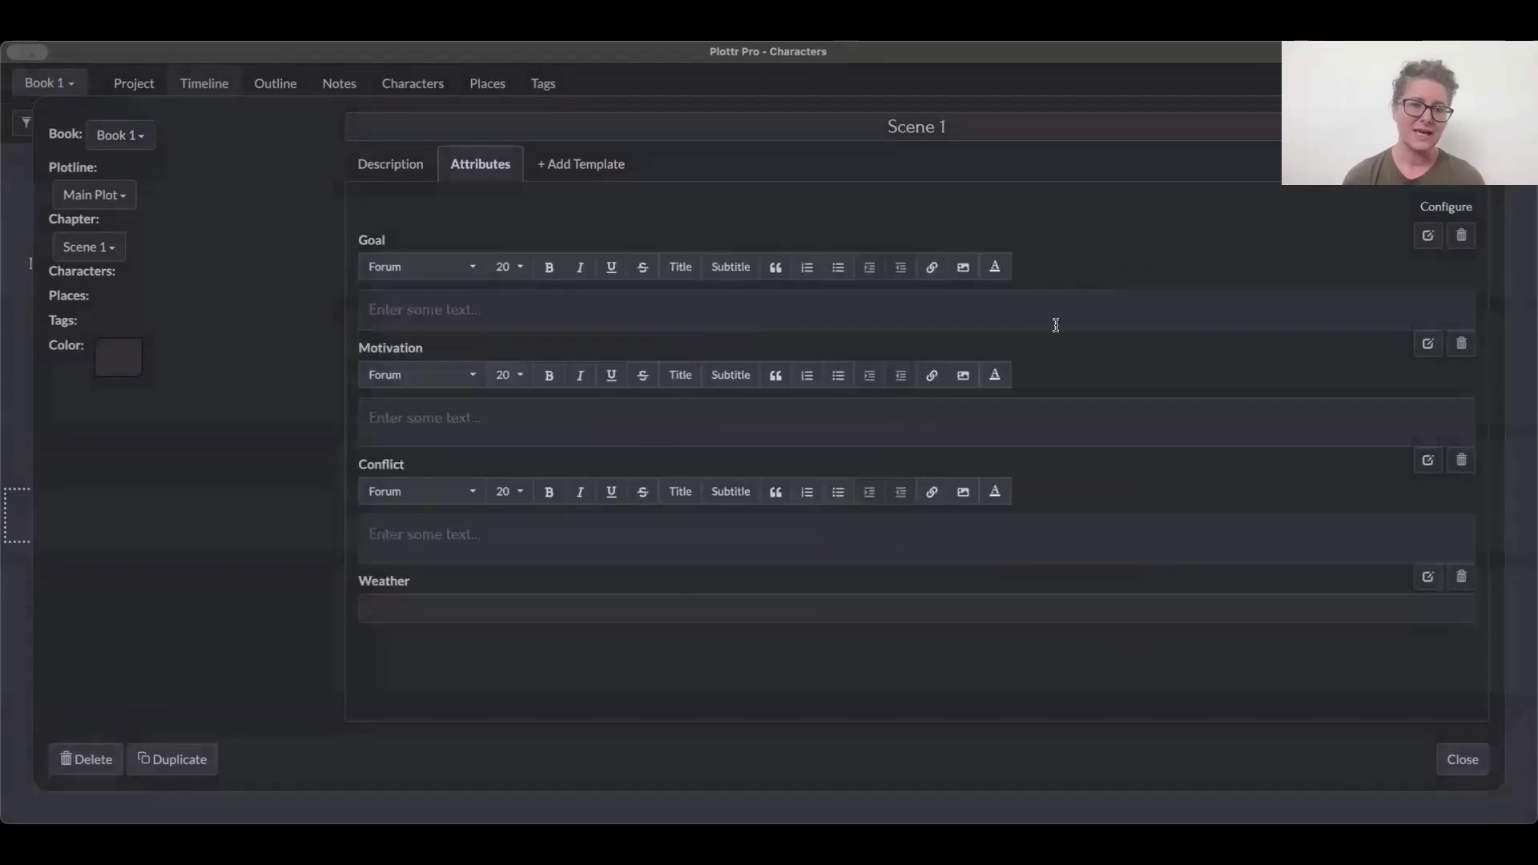
Step: Fill in the scene's Weather attribute with "Sunny, hot and dry"
click(623, 611)
text(S)
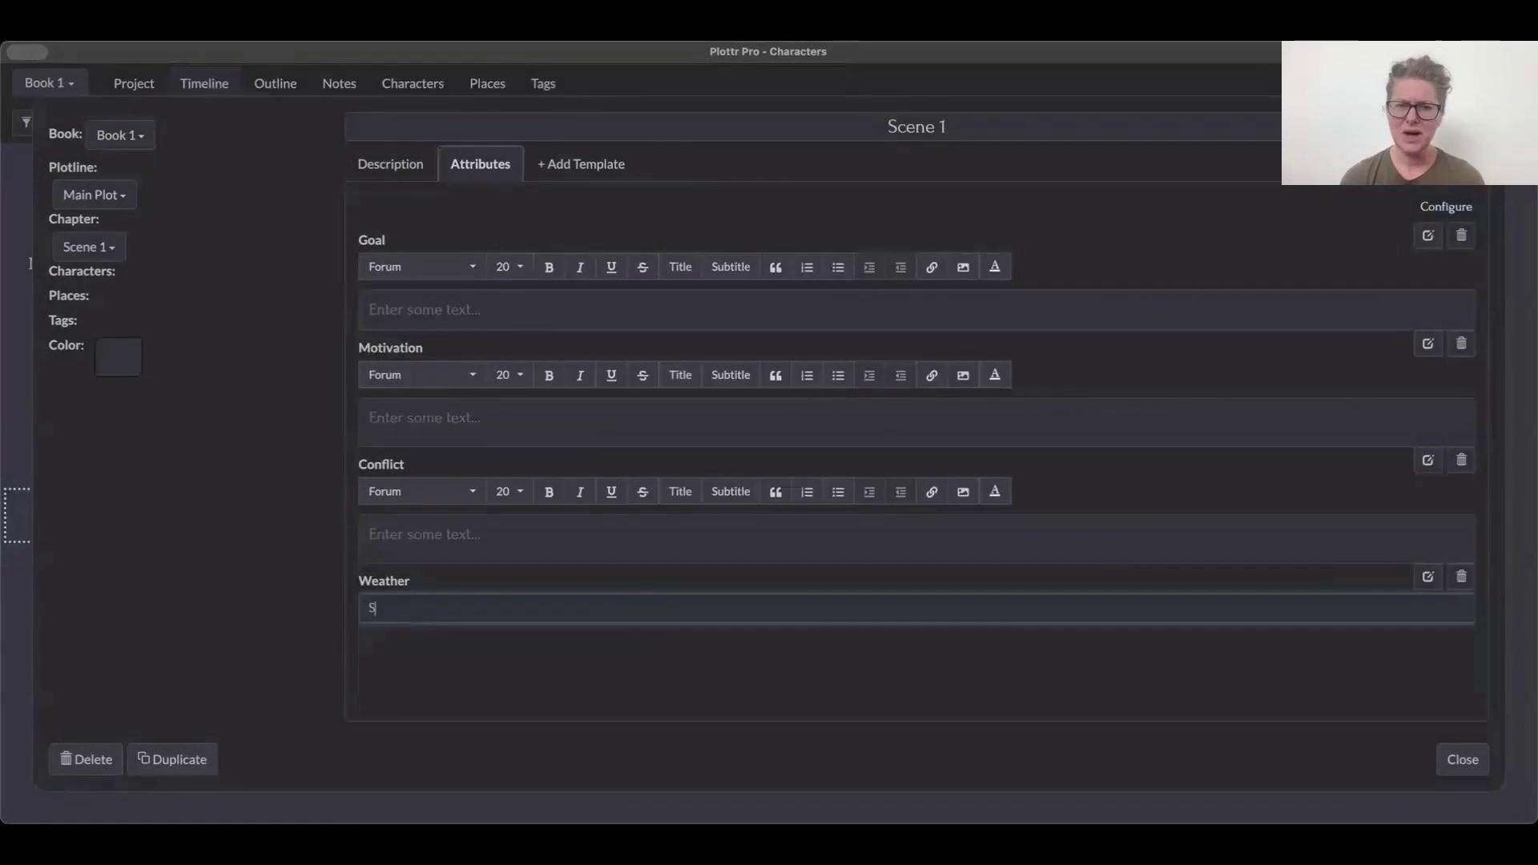
text(unny , ho)
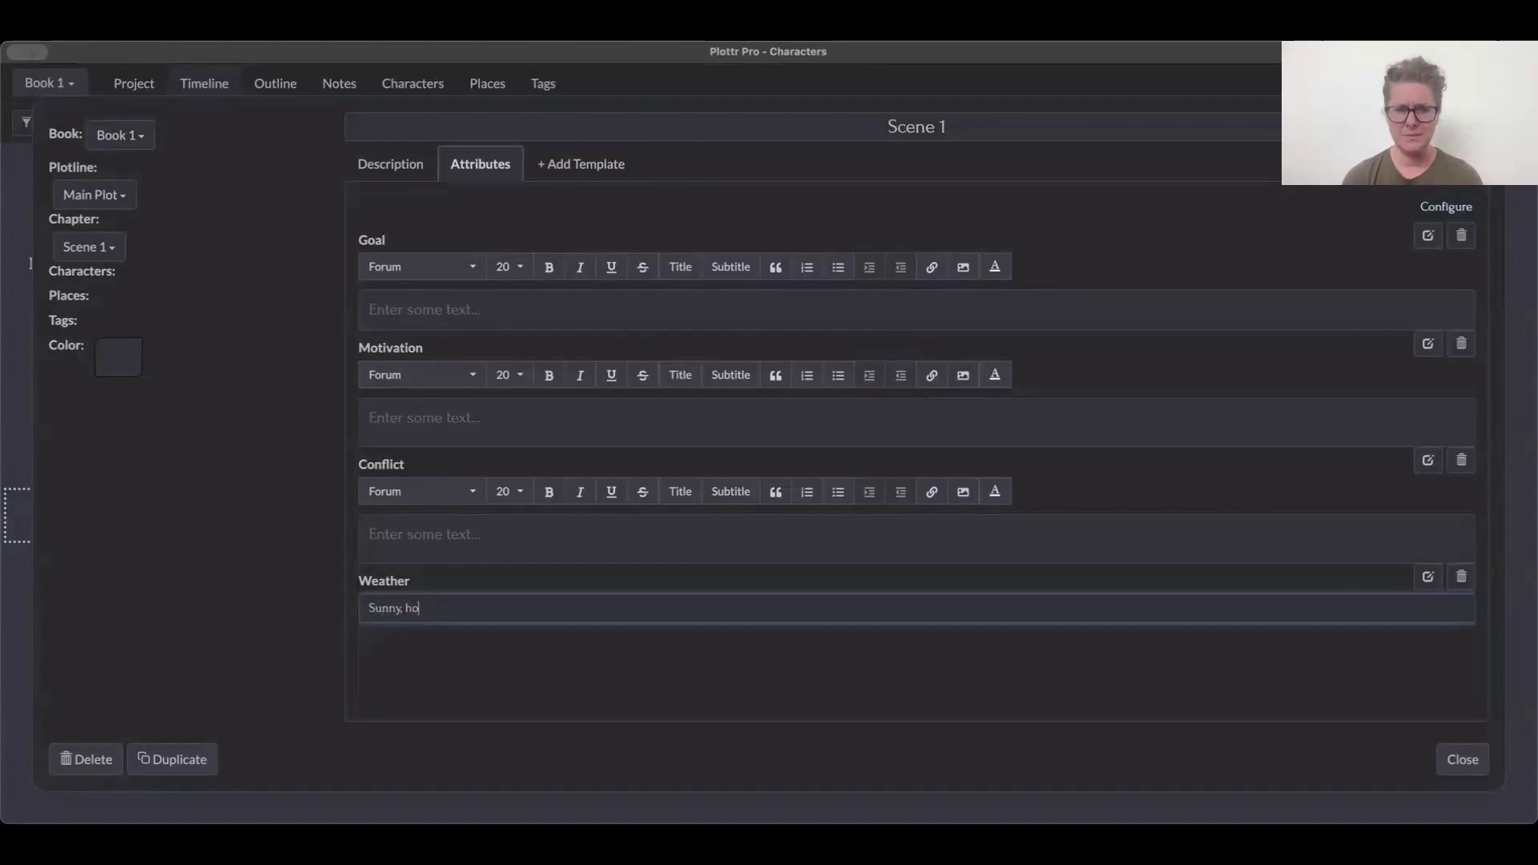
text(t and dry)
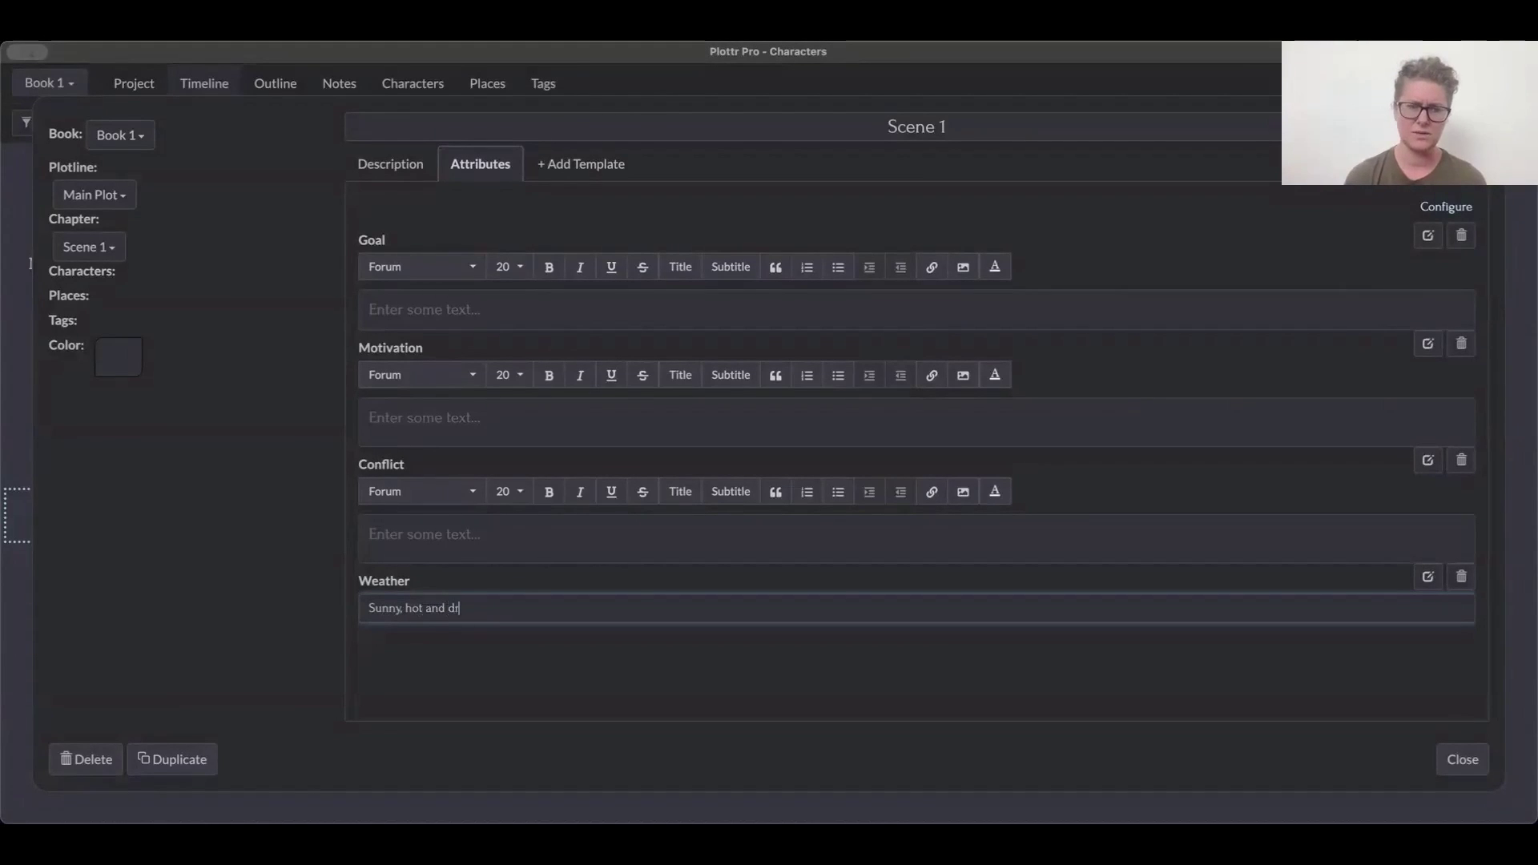
Step: Preview the Proactive Scene starter template, and add the Scene Essentials template to the Scene 1 card
click(582, 164)
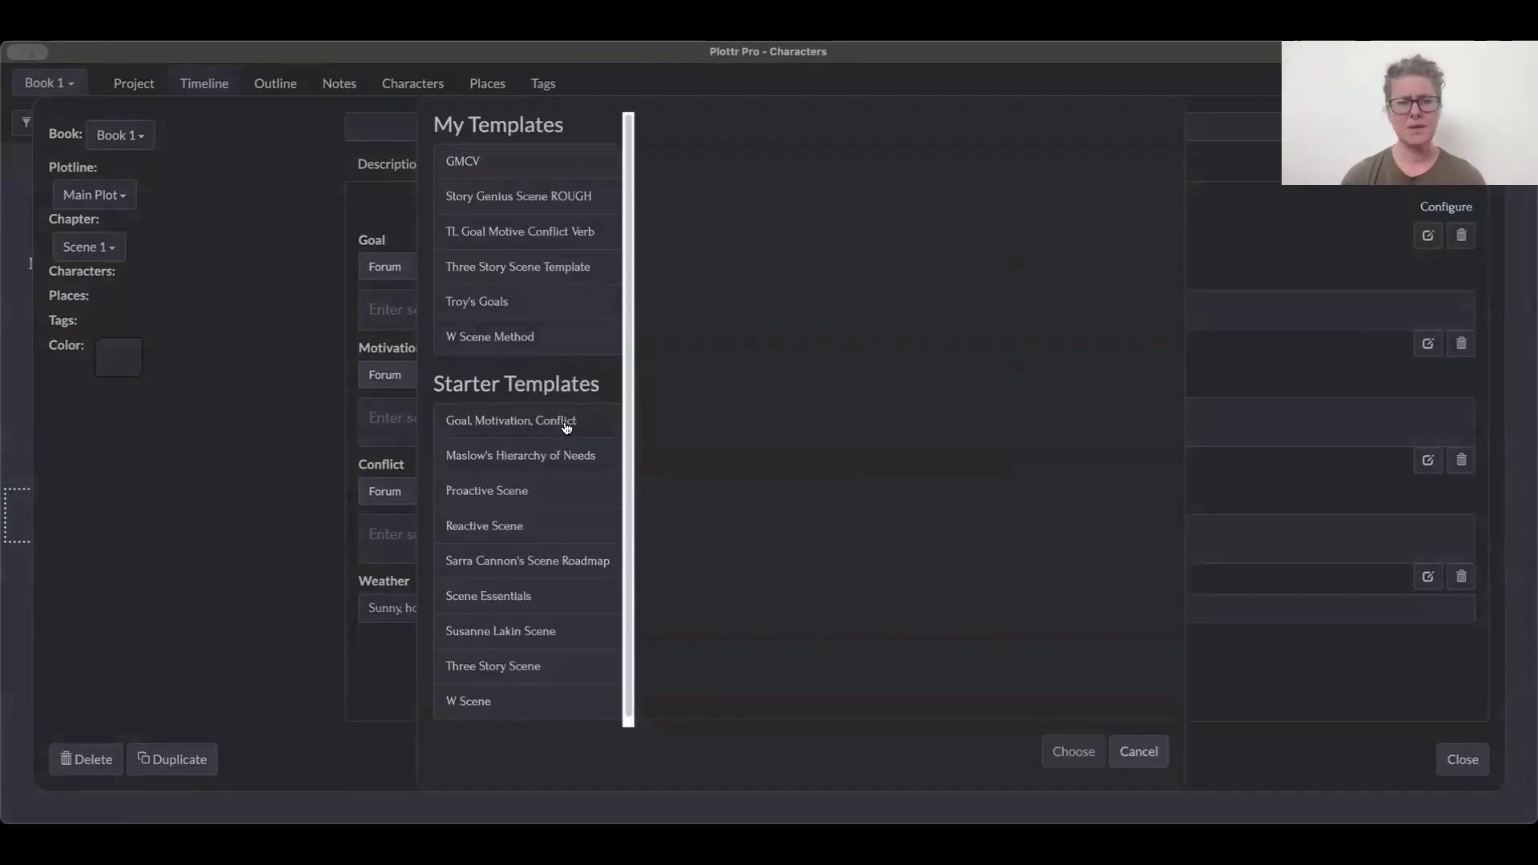
scroll(564, 423, down, 1)
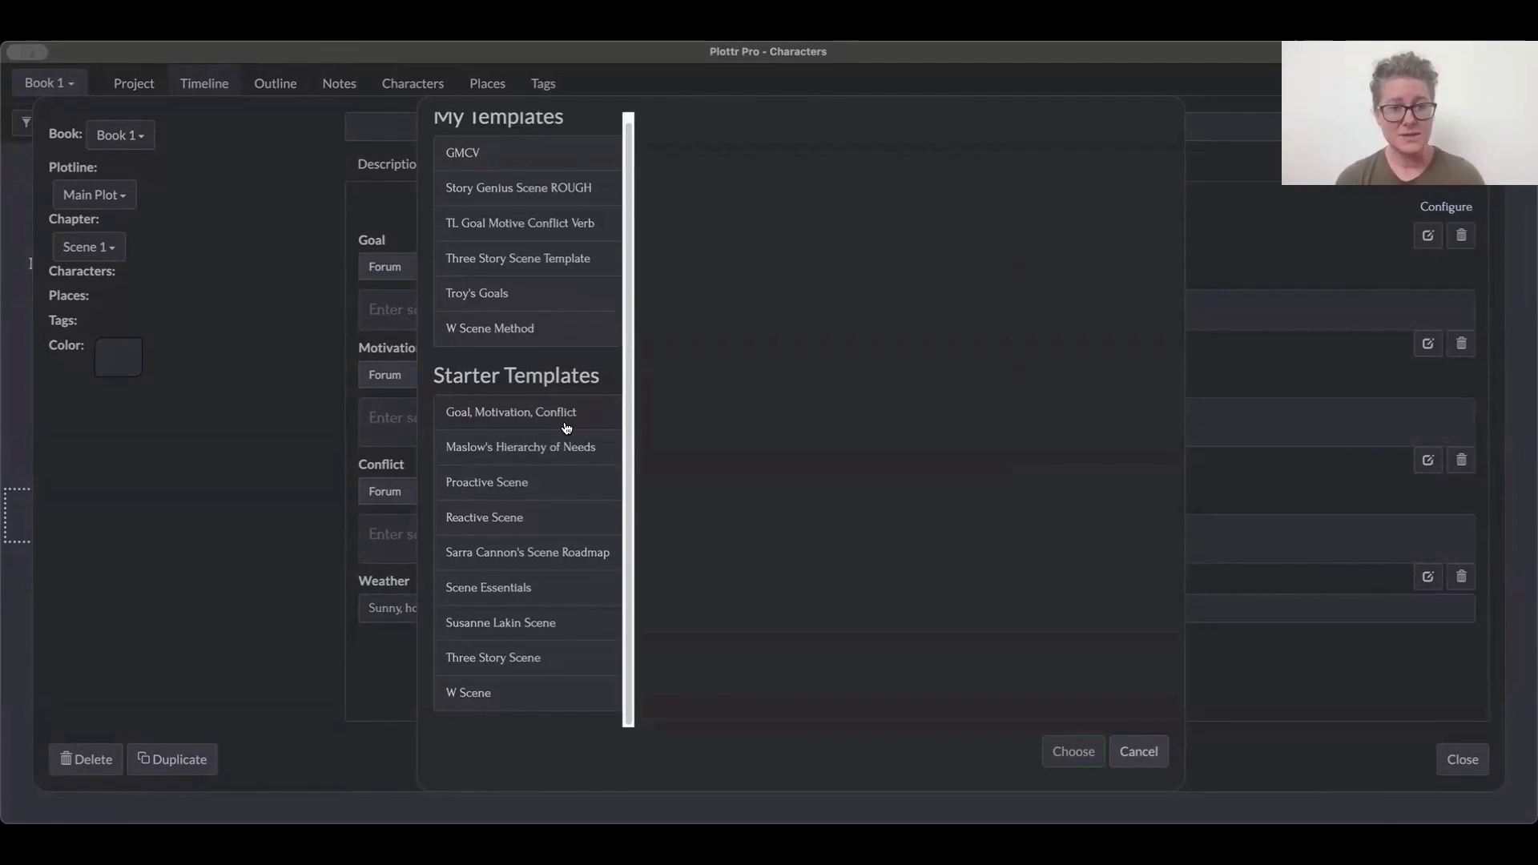
click(540, 483)
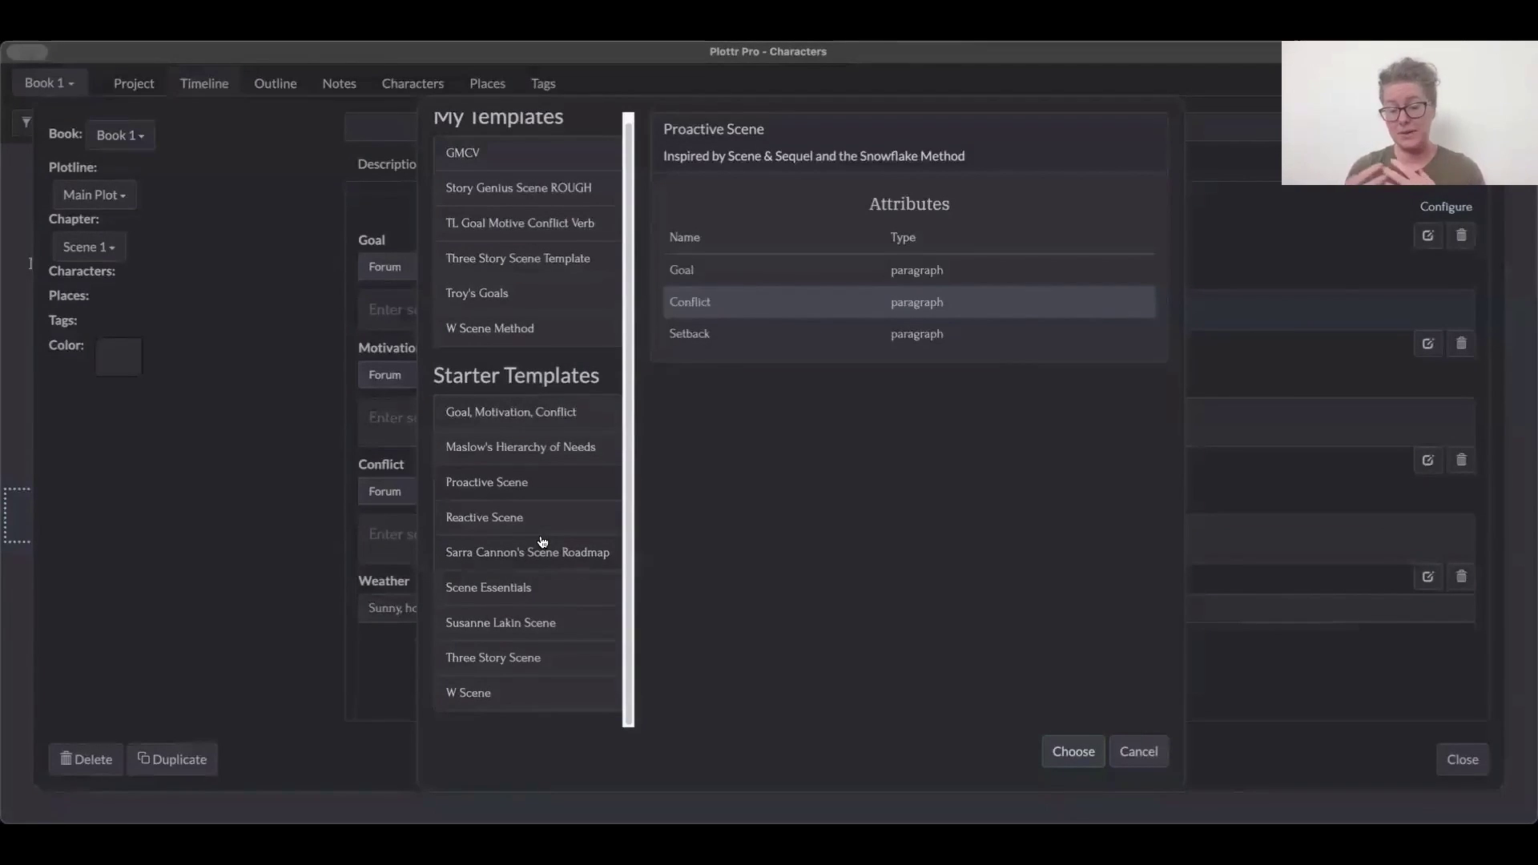
click(515, 591)
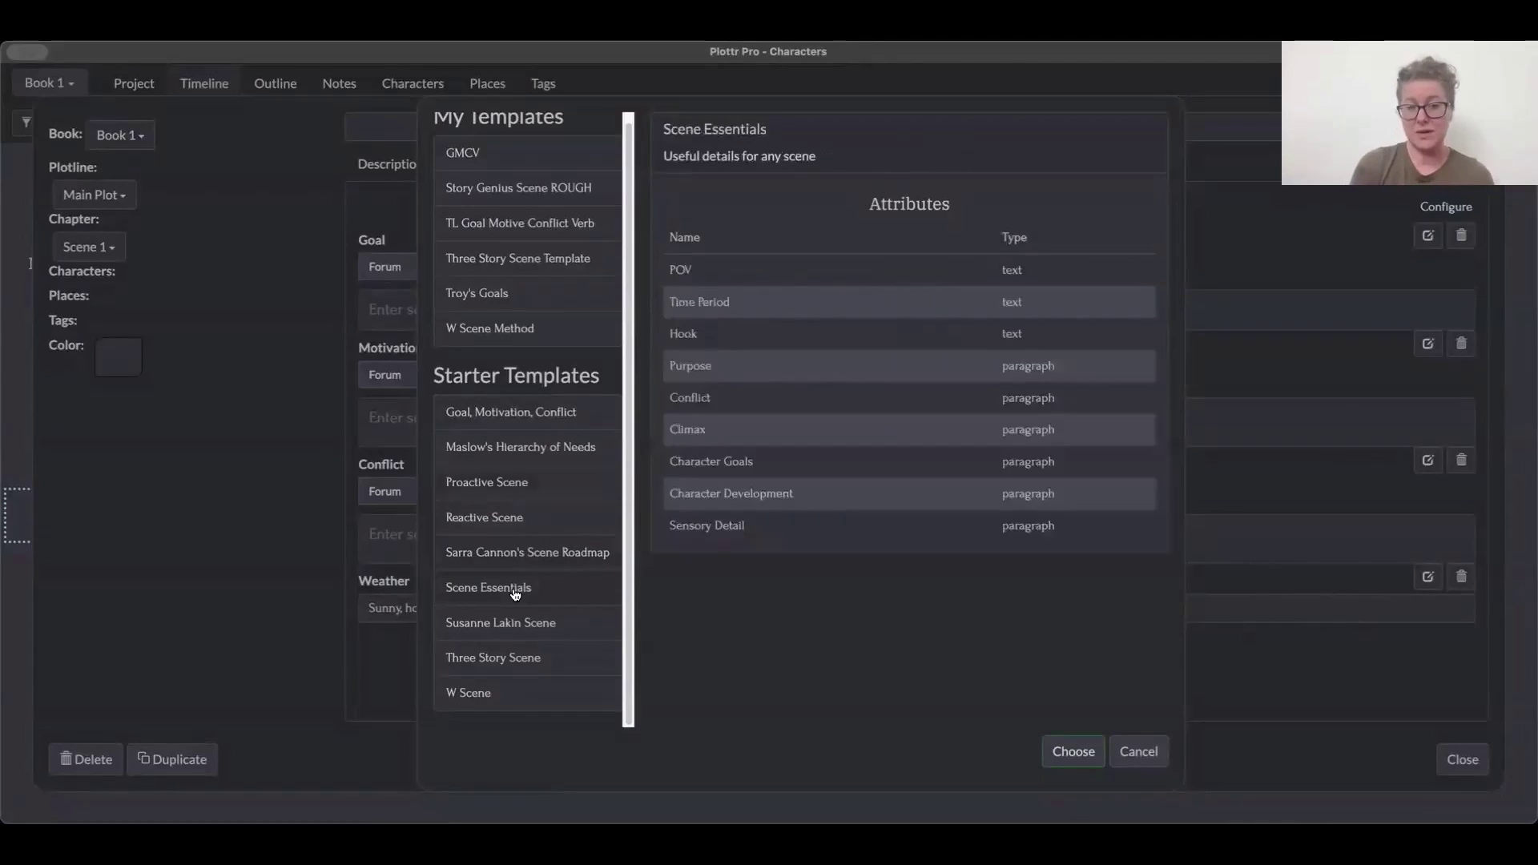
click(1078, 747)
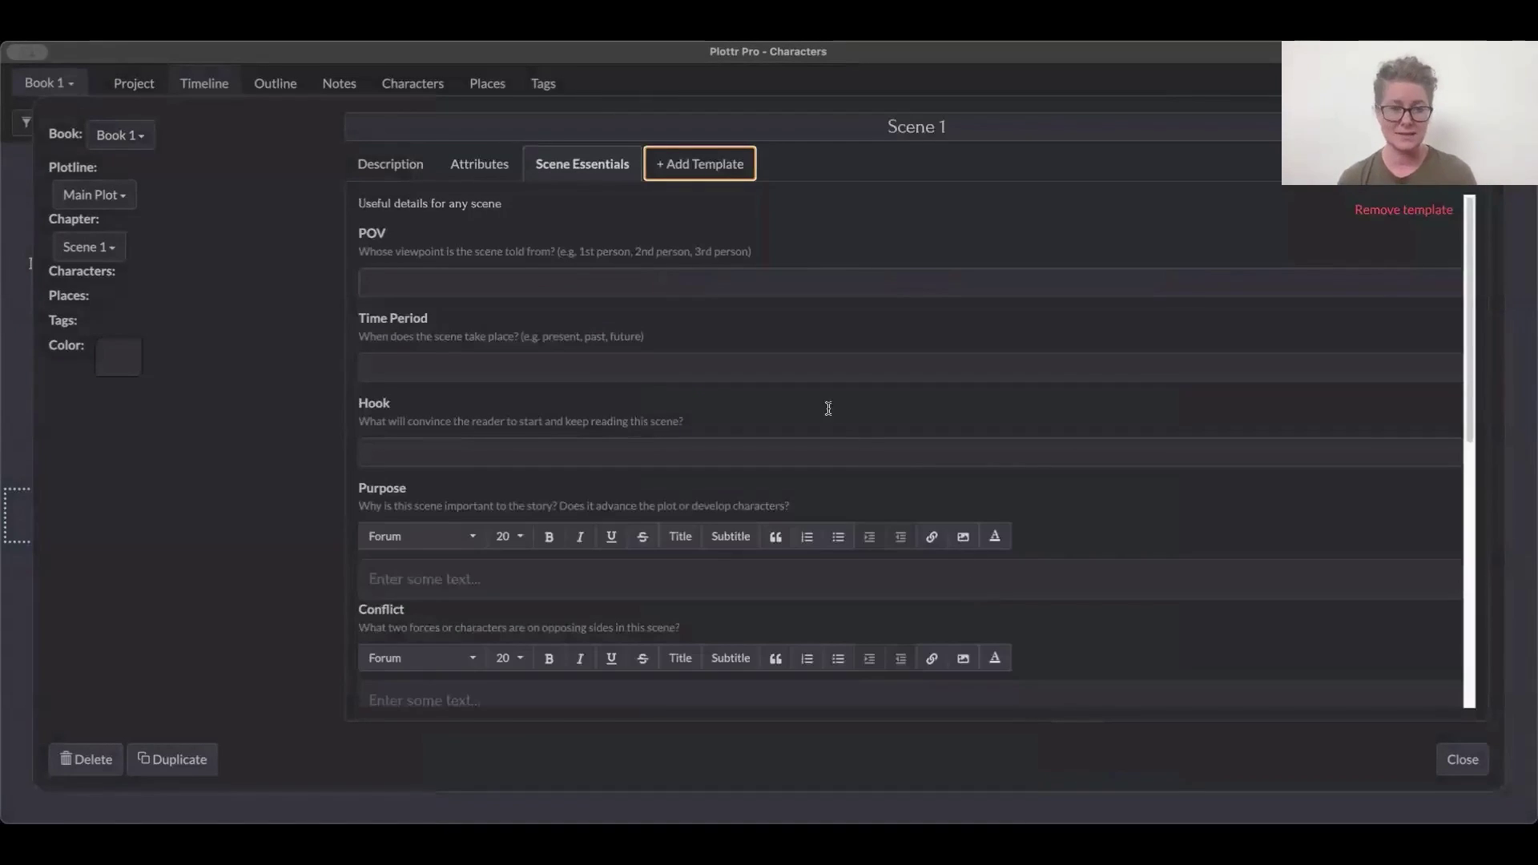
Step: Add the Proactive Scene starter template to the Scene 1 card alongside Scene Essentials
click(714, 165)
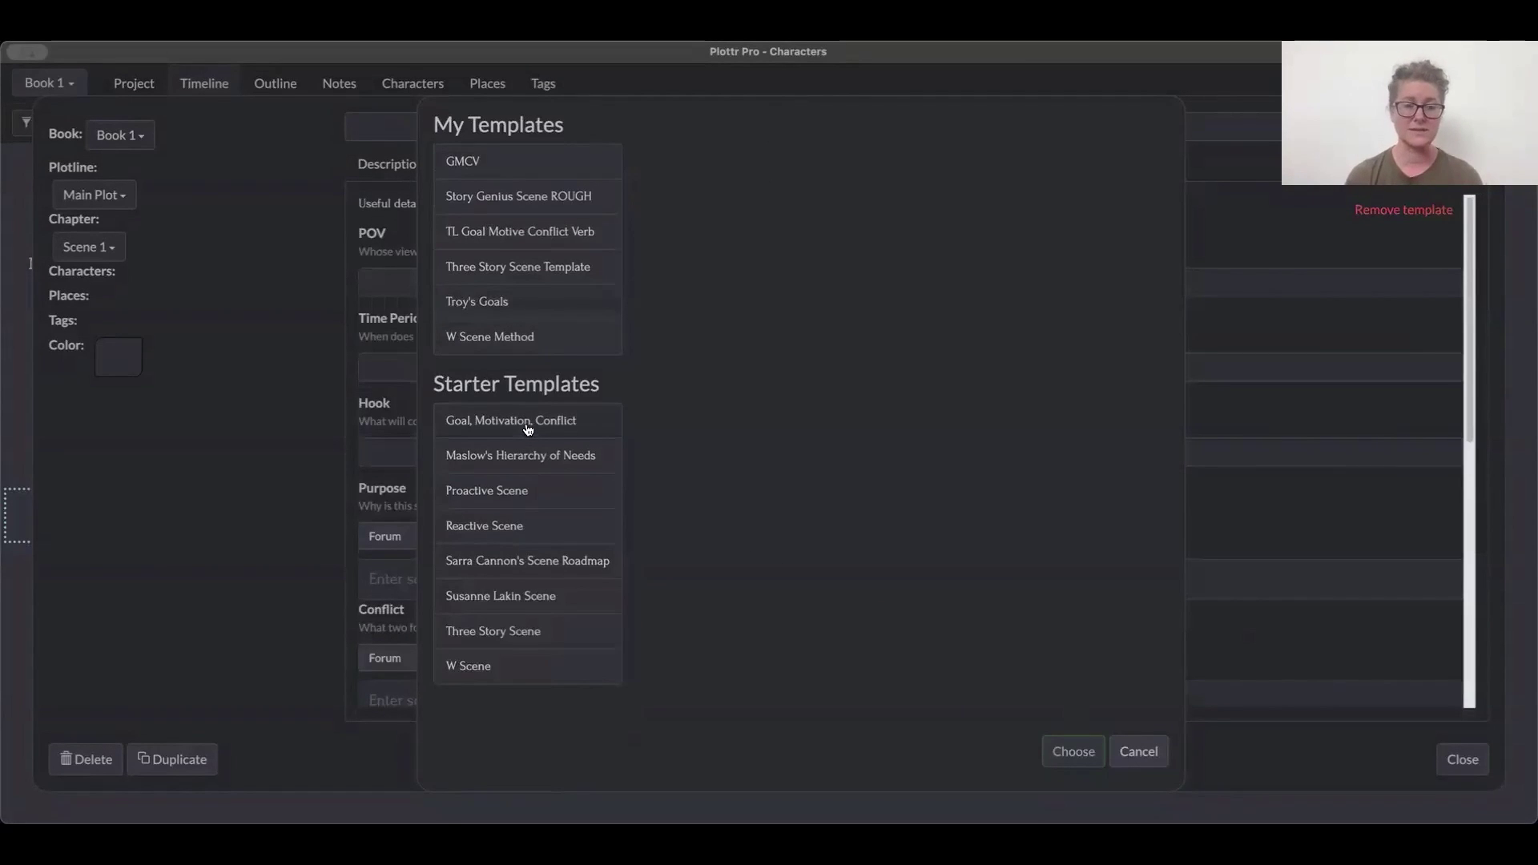
click(520, 490)
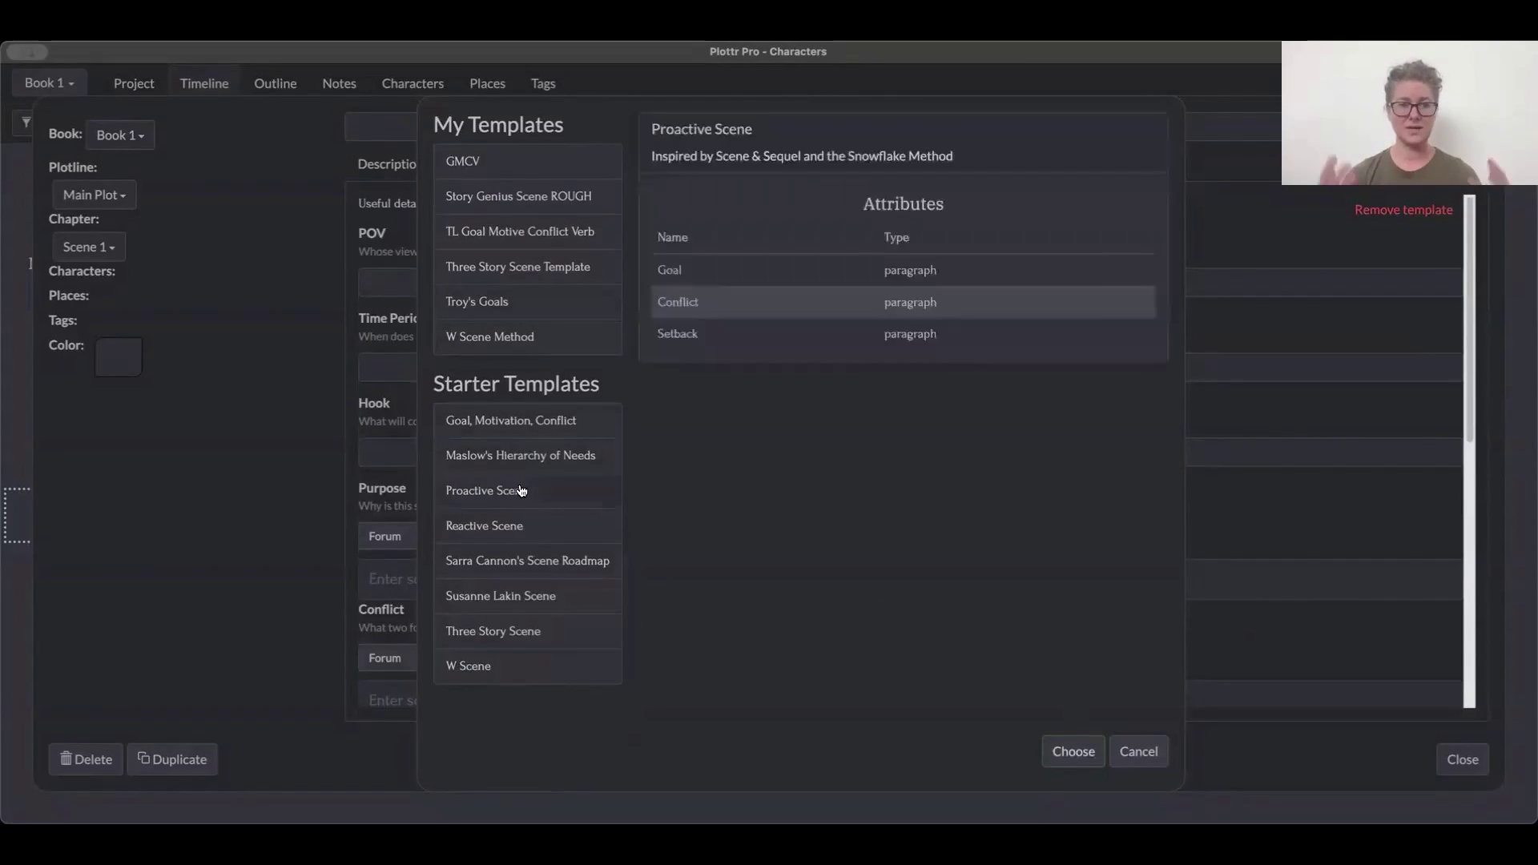
click(1074, 753)
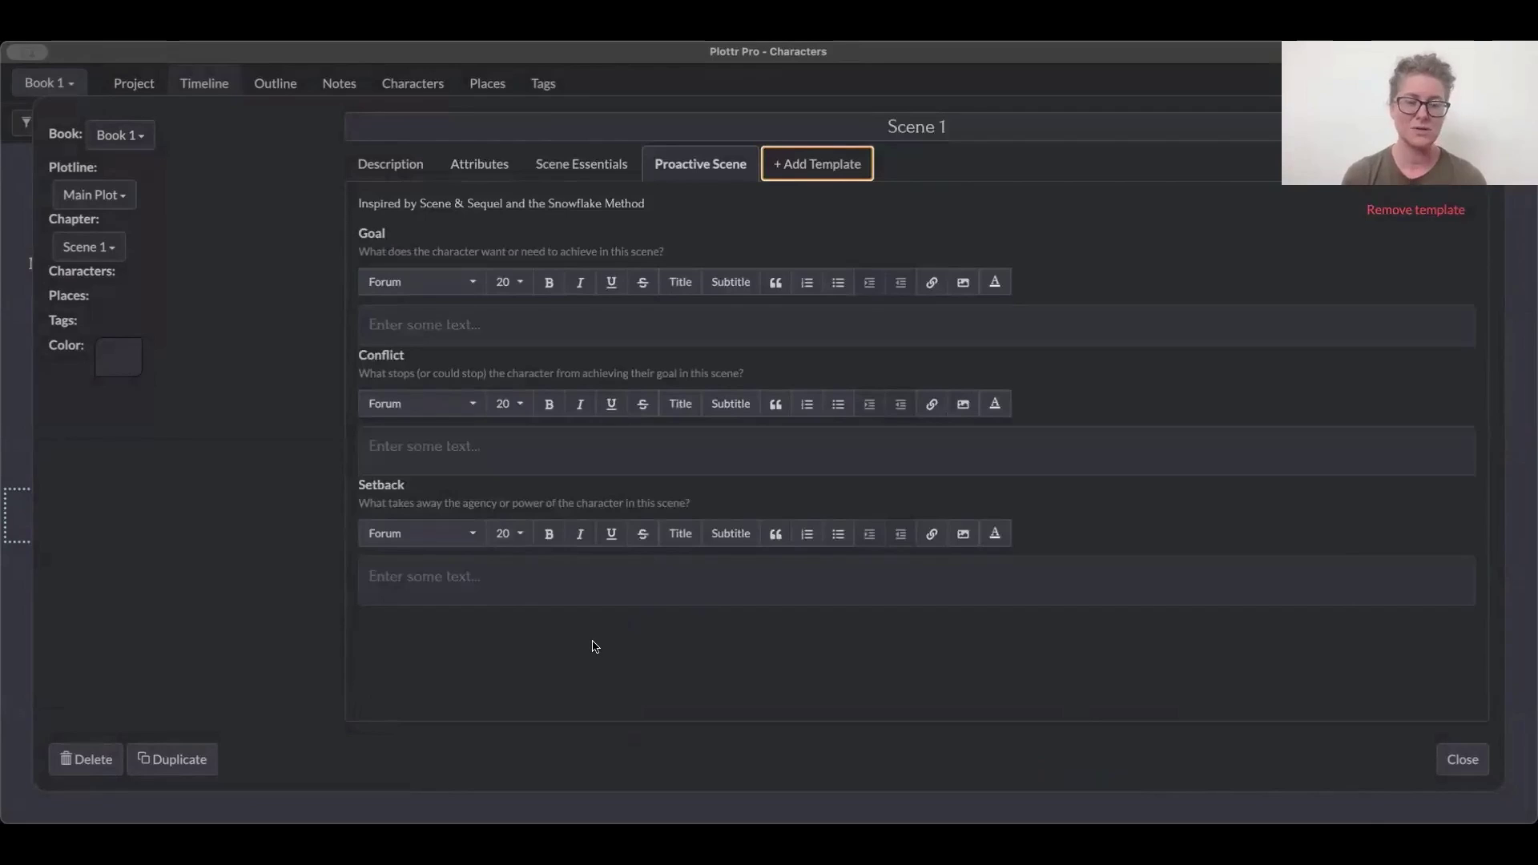
Step: Remove the Proactive Scene template from the Scene 1 card
click(684, 168)
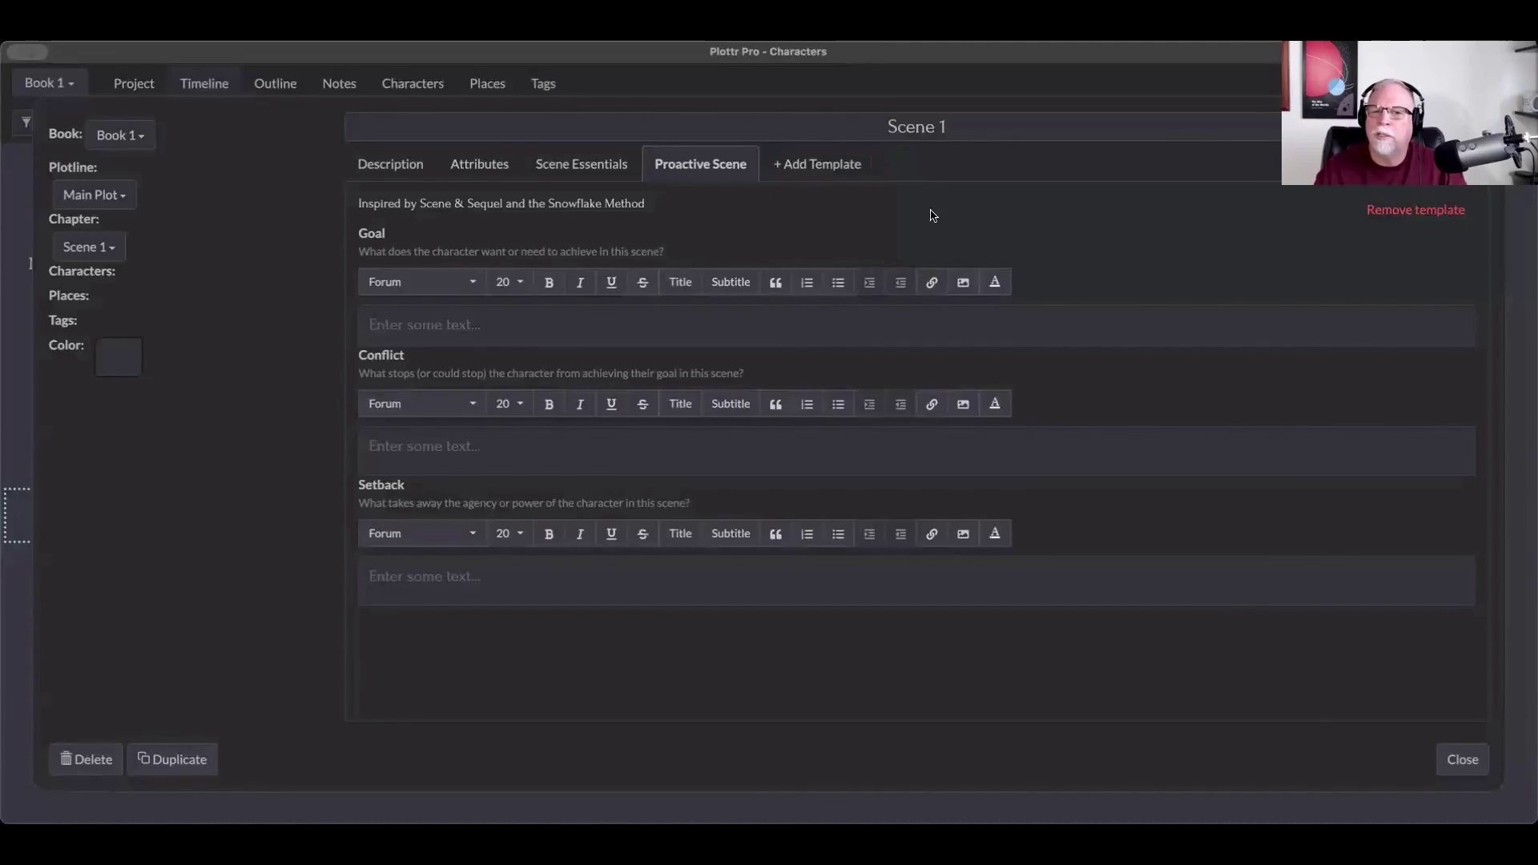
click(1394, 217)
click(900, 402)
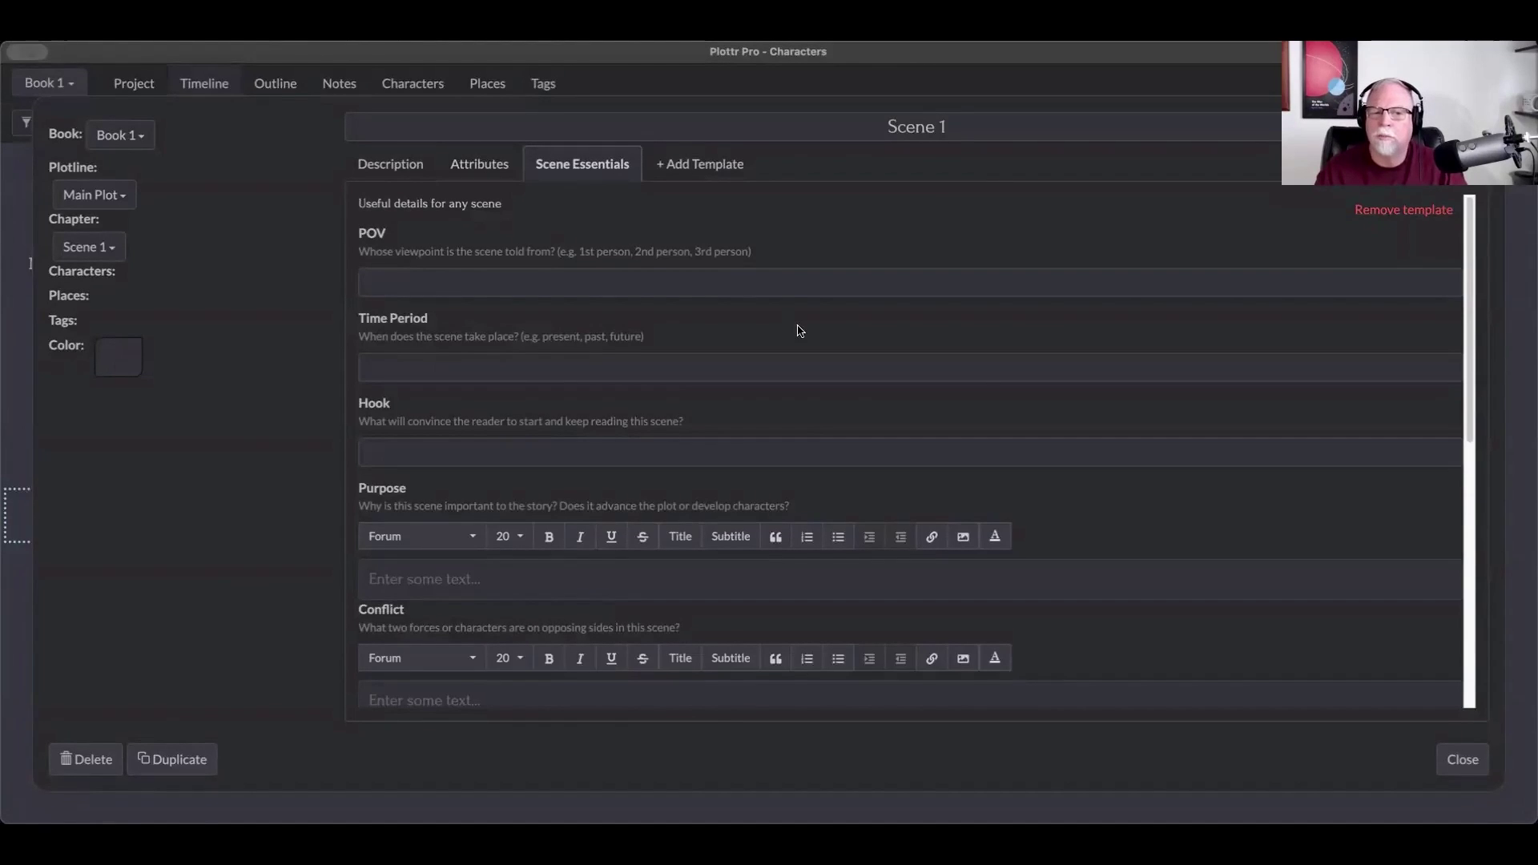
Step: Examine the Scene Essentials template's fields on the Scene 1 card and compare them with the card's custom attributes
scroll(793, 328, down, 1)
scroll(797, 331, down, 5)
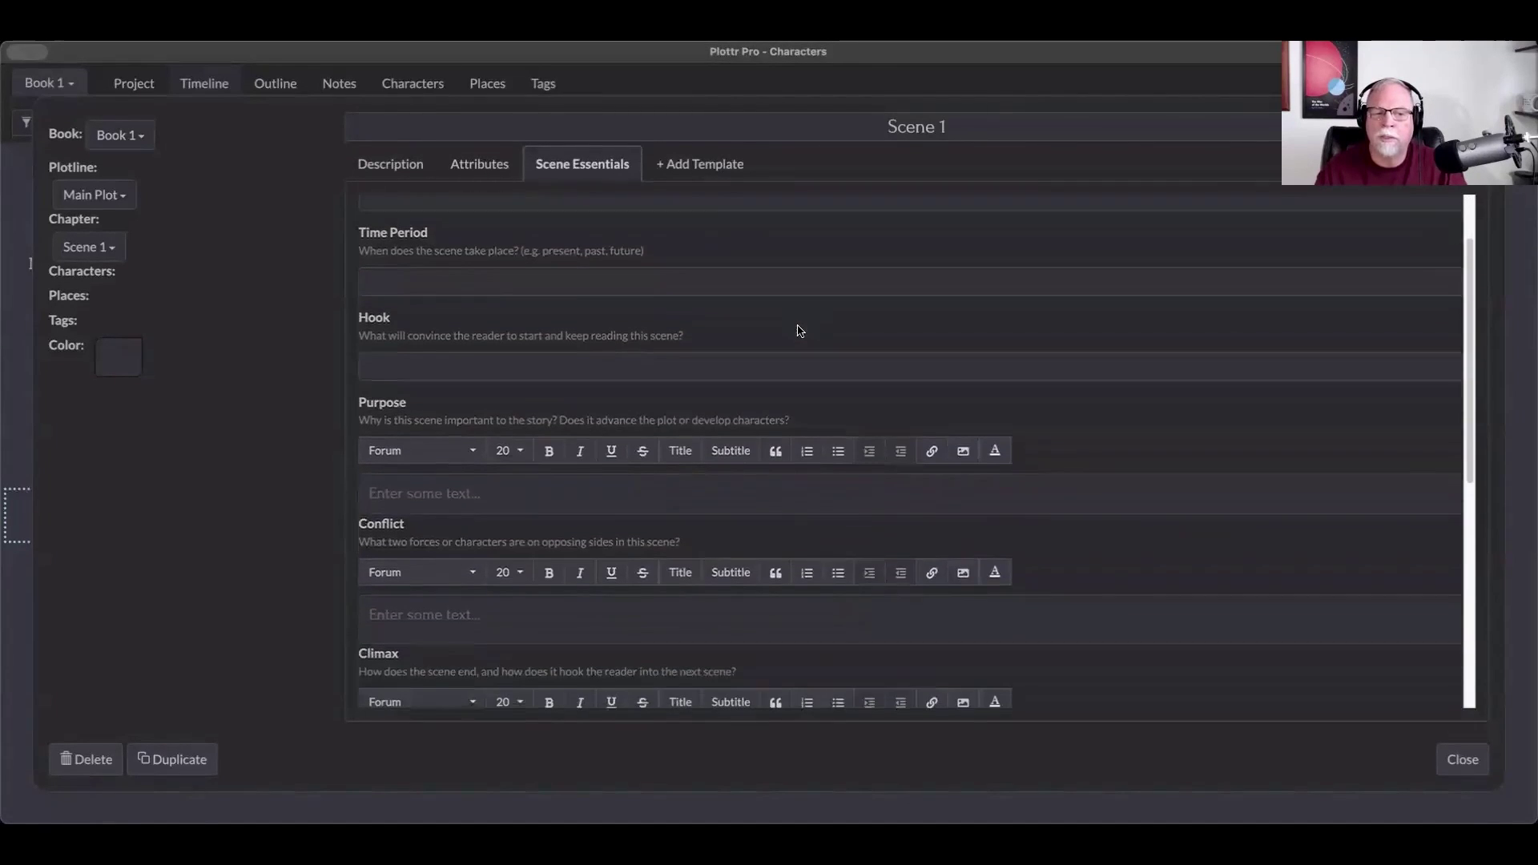
scroll(798, 326, down, 2)
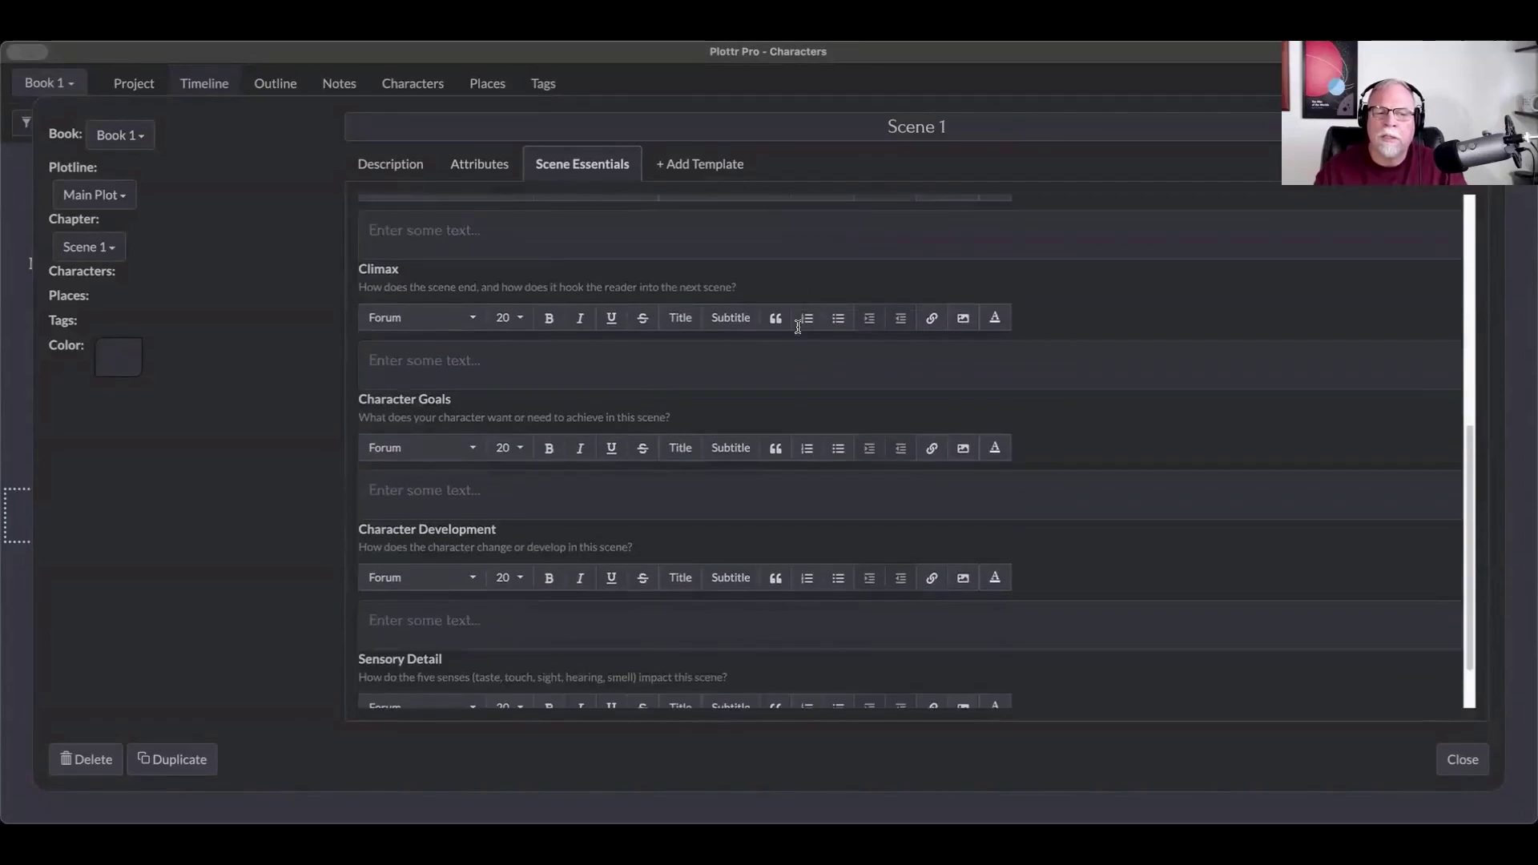
scroll(799, 329, up, 5)
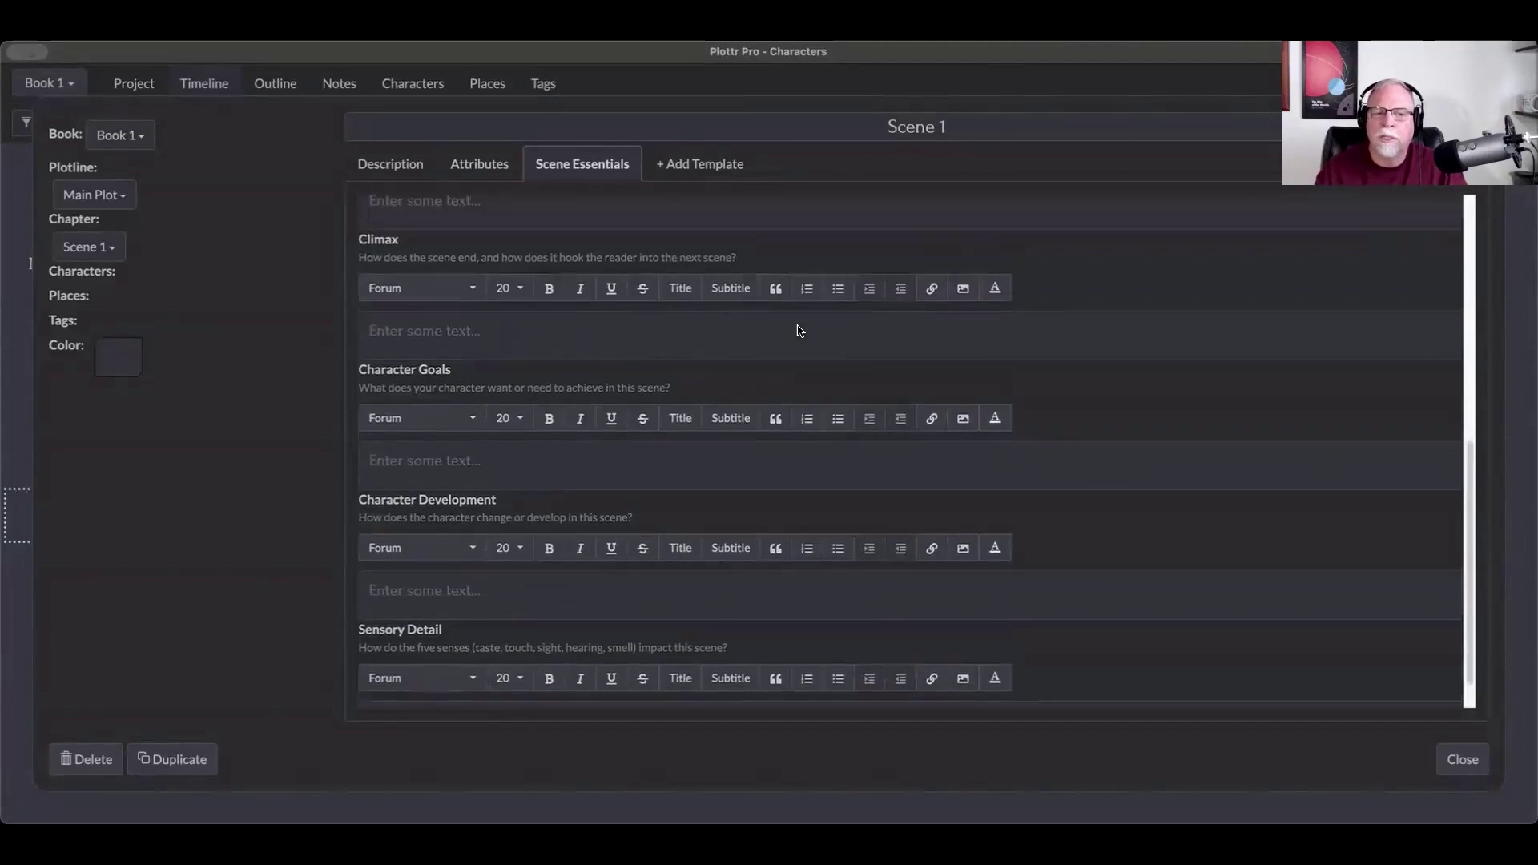
scroll(798, 326, up, 2)
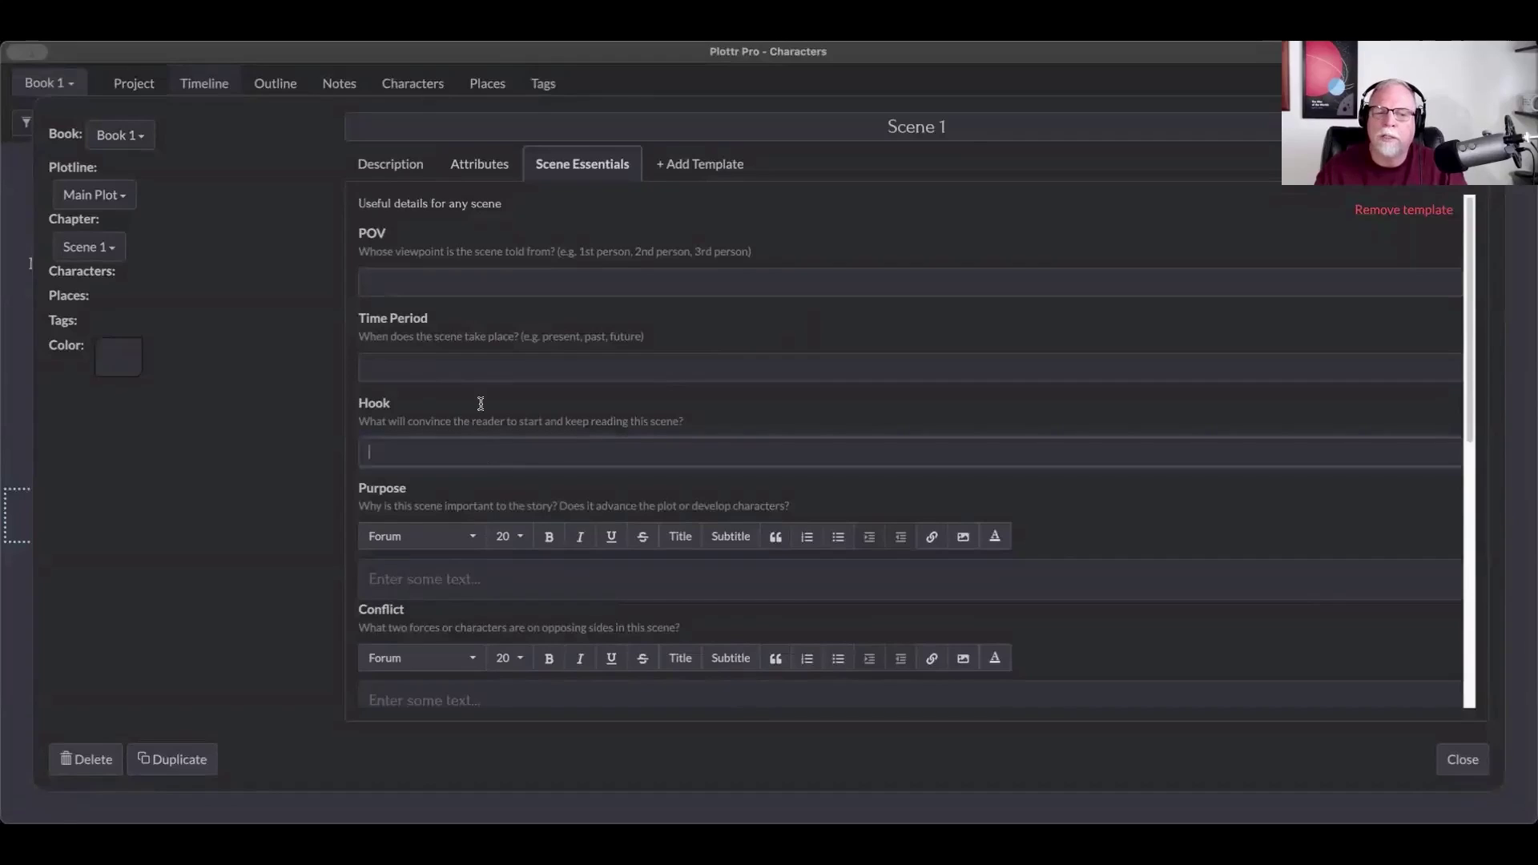
click(465, 364)
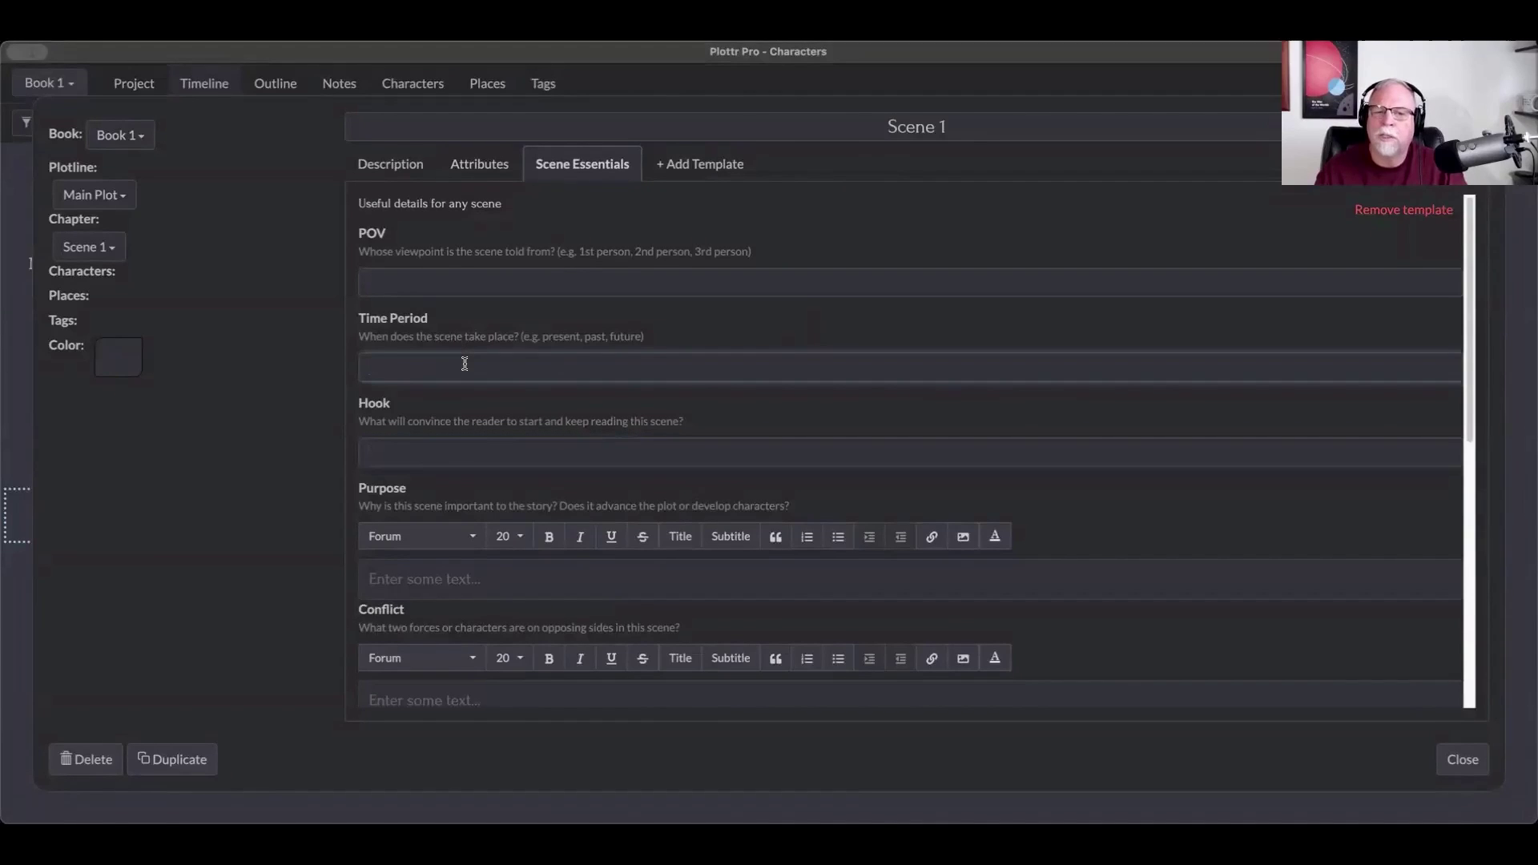
click(465, 290)
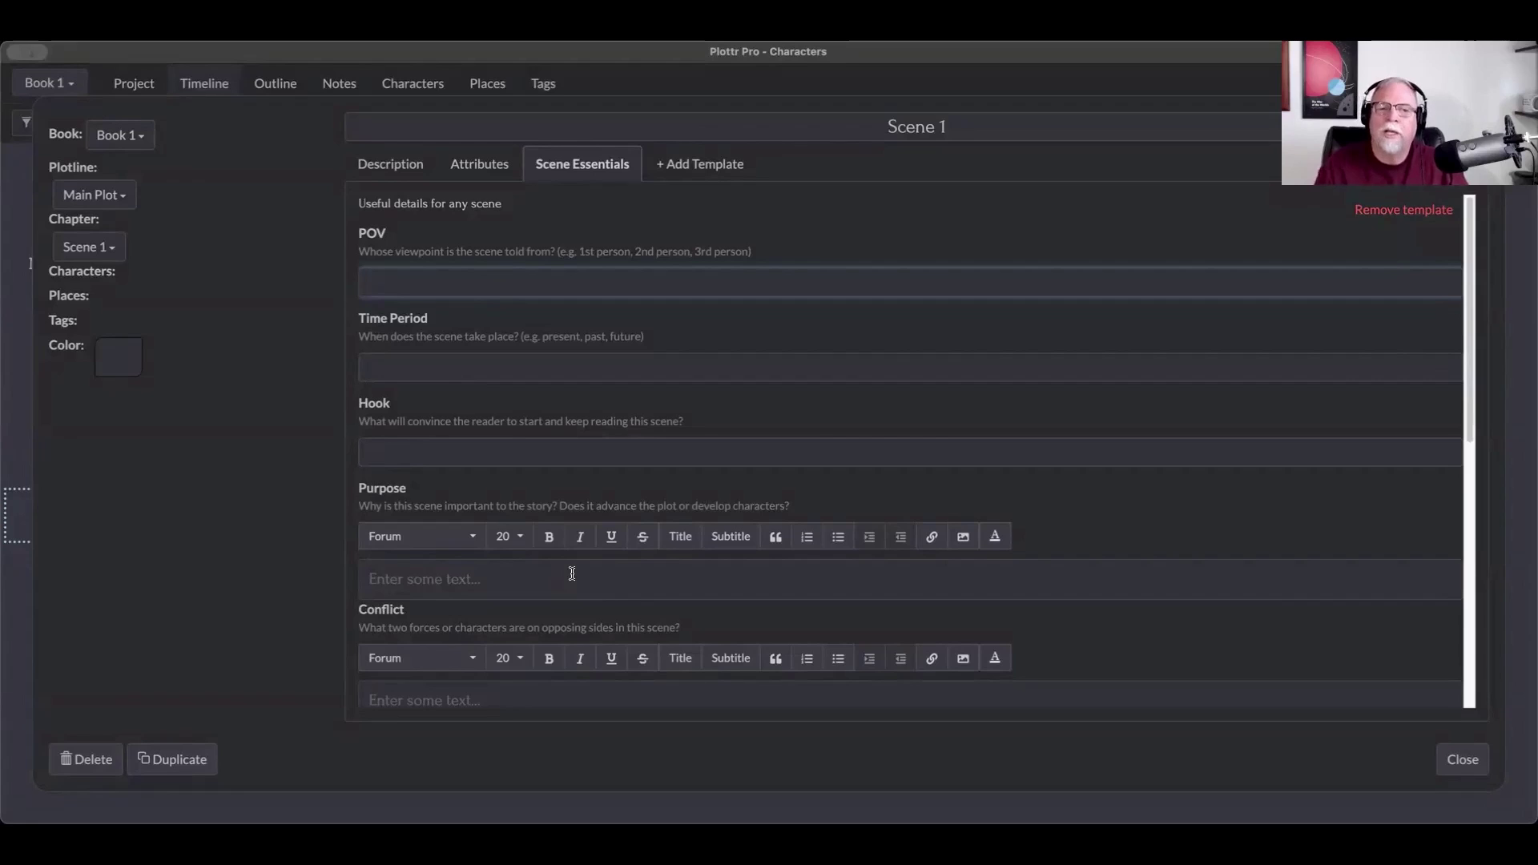
click(467, 168)
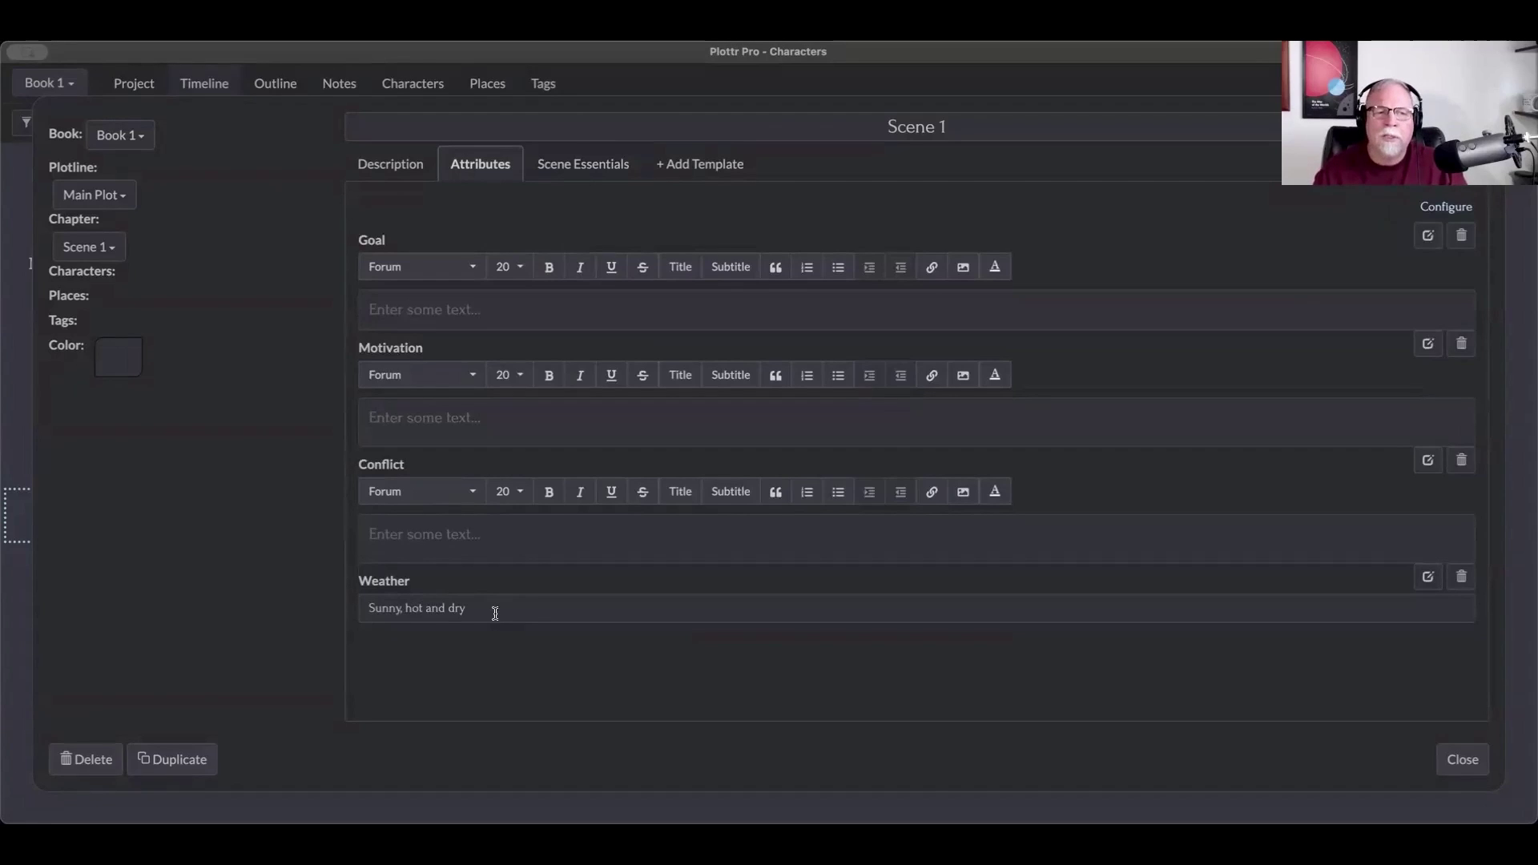
click(580, 167)
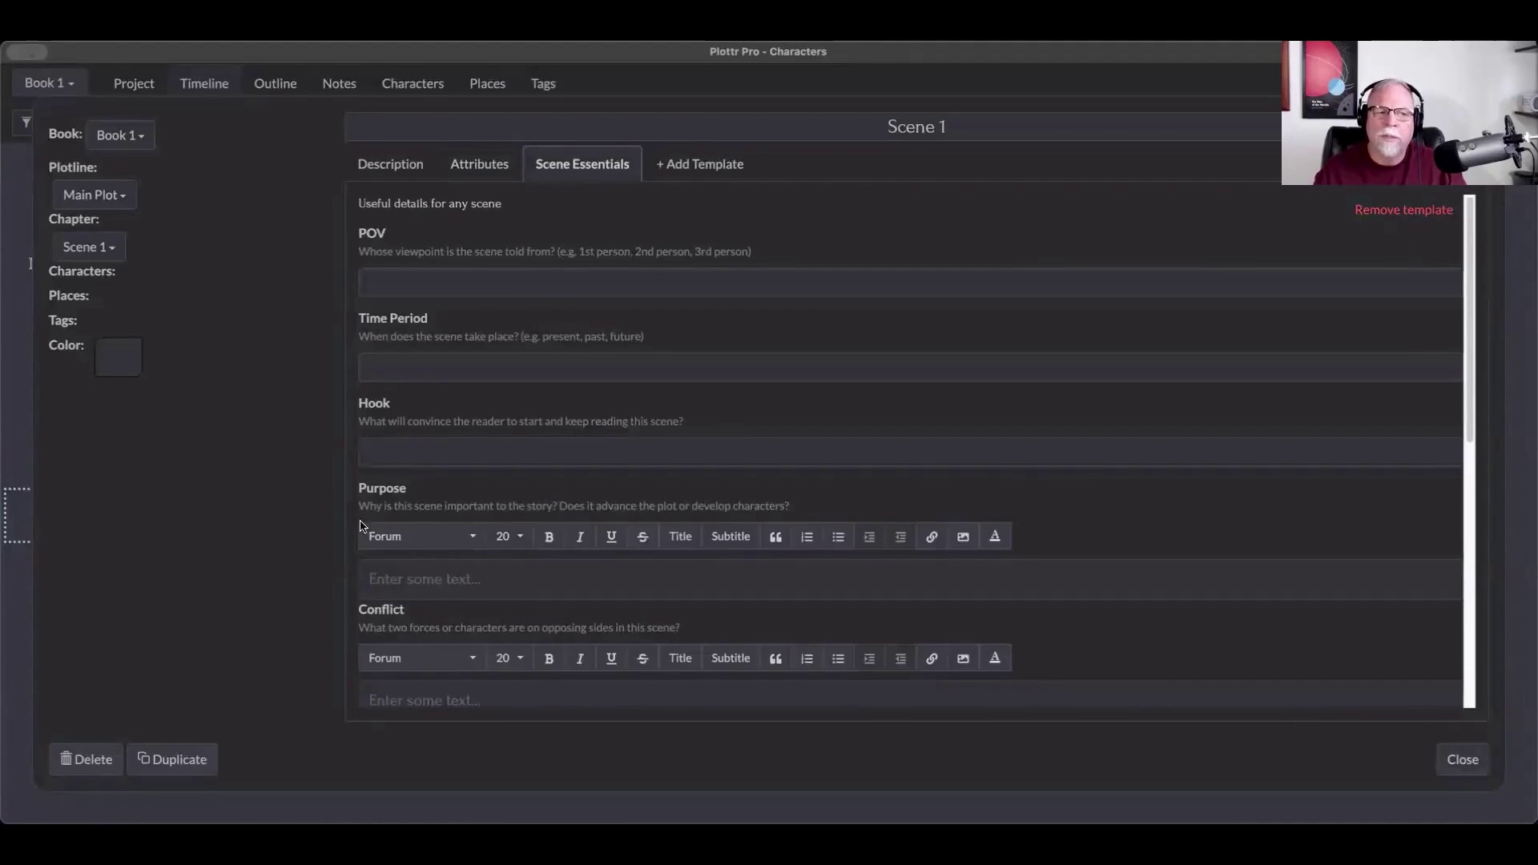
Step: Assign the character "New Character - Fluffy" and the Romance tag to the Scene 1 card
mouse_move(128, 277)
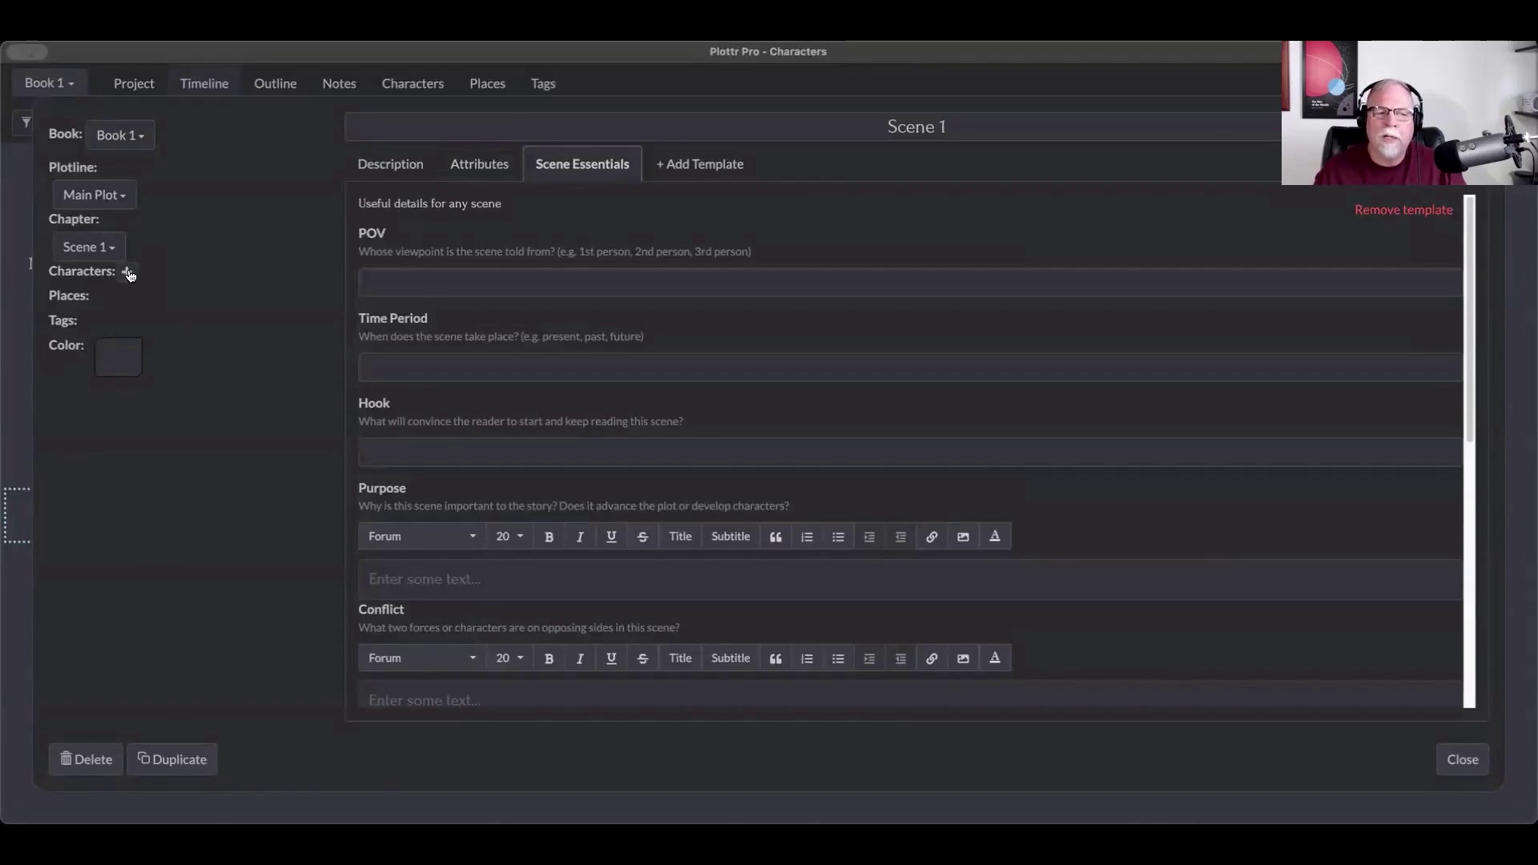
click(128, 274)
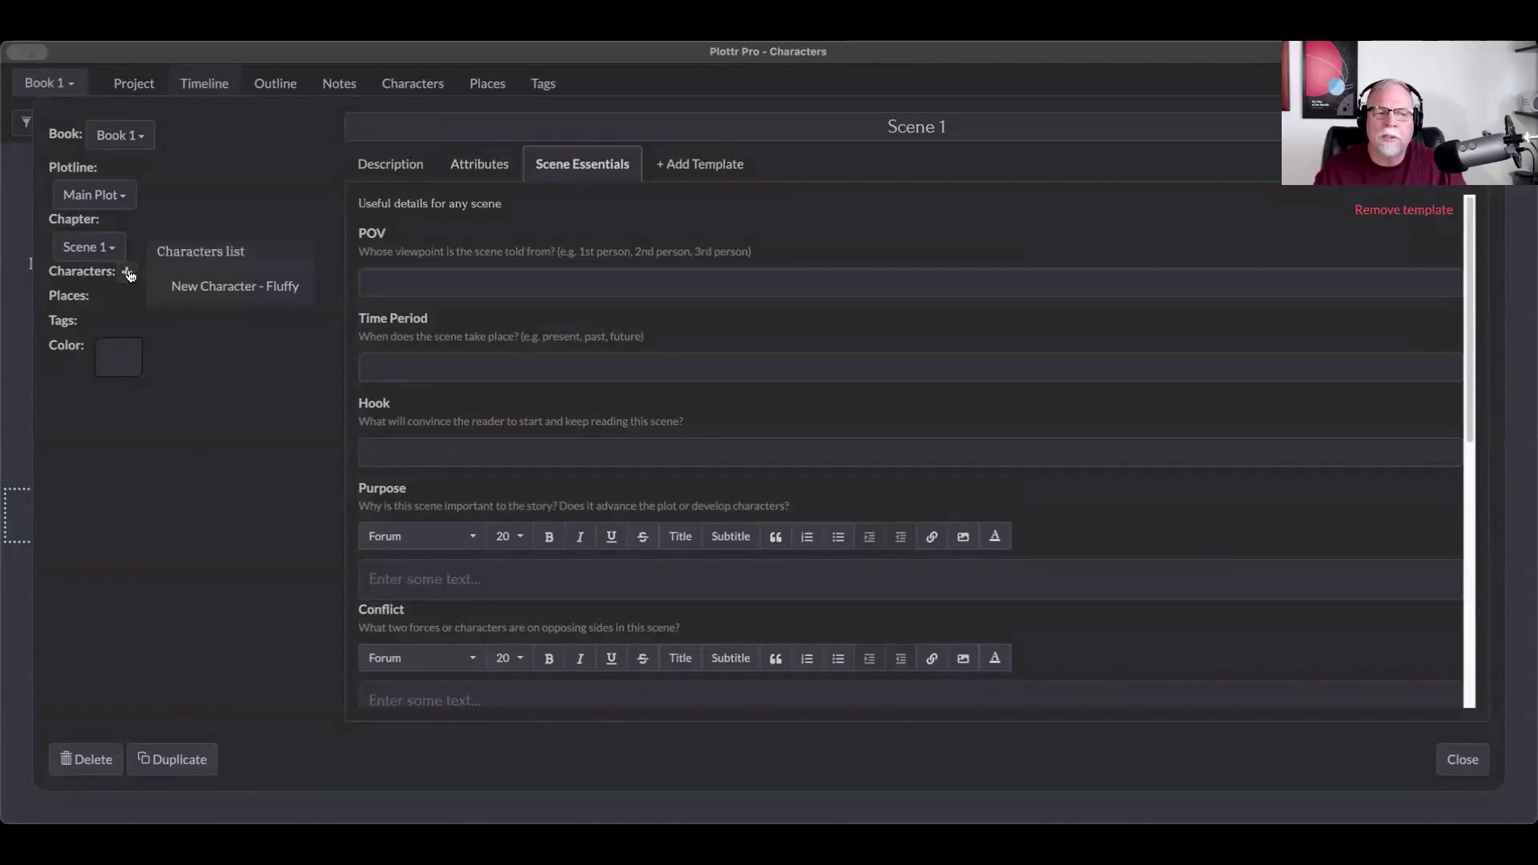
click(214, 286)
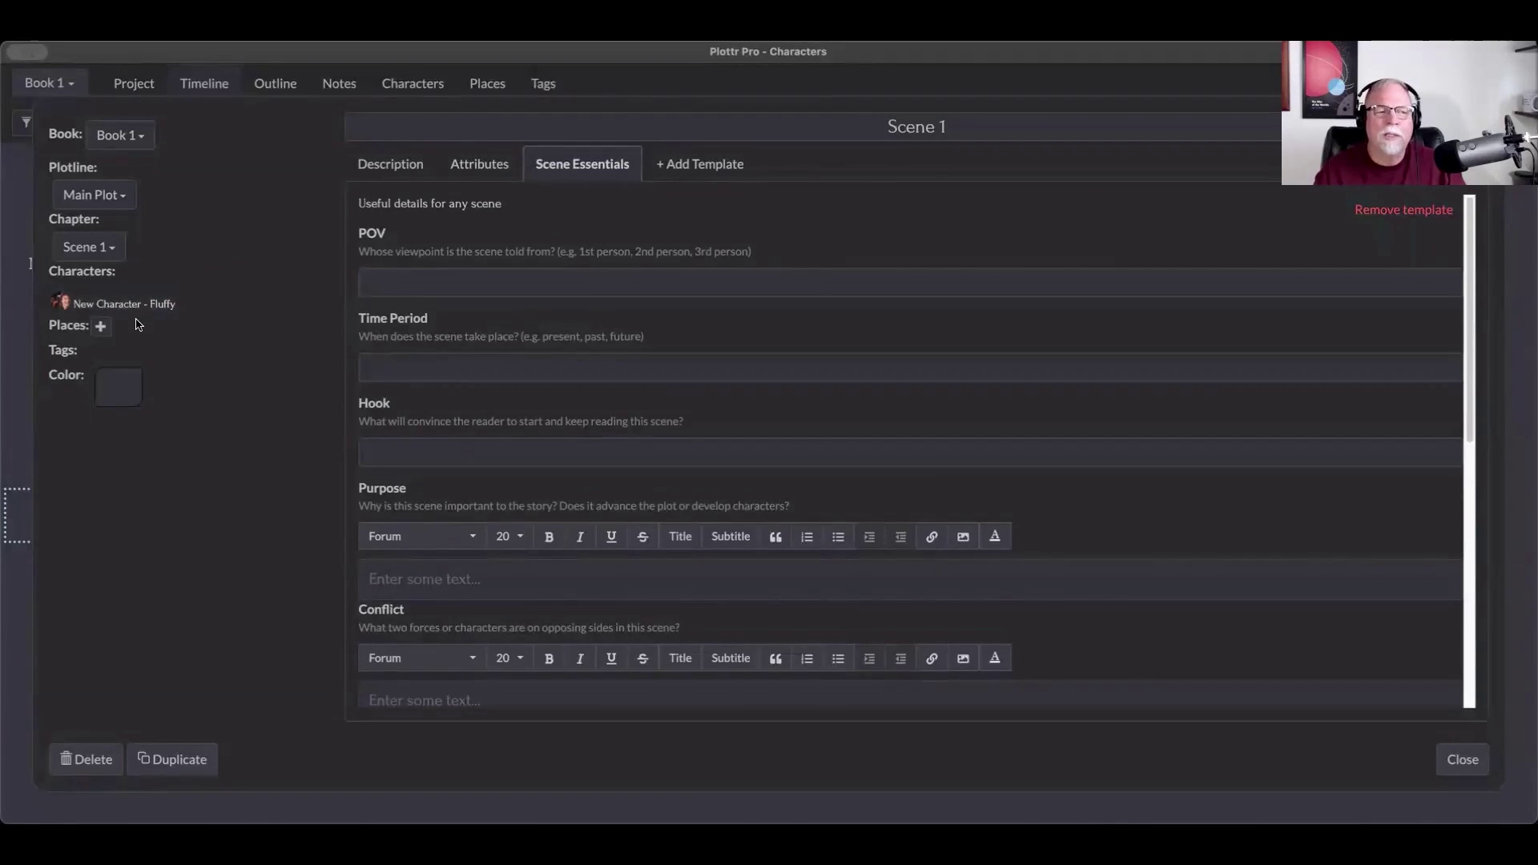
mouse_move(101, 329)
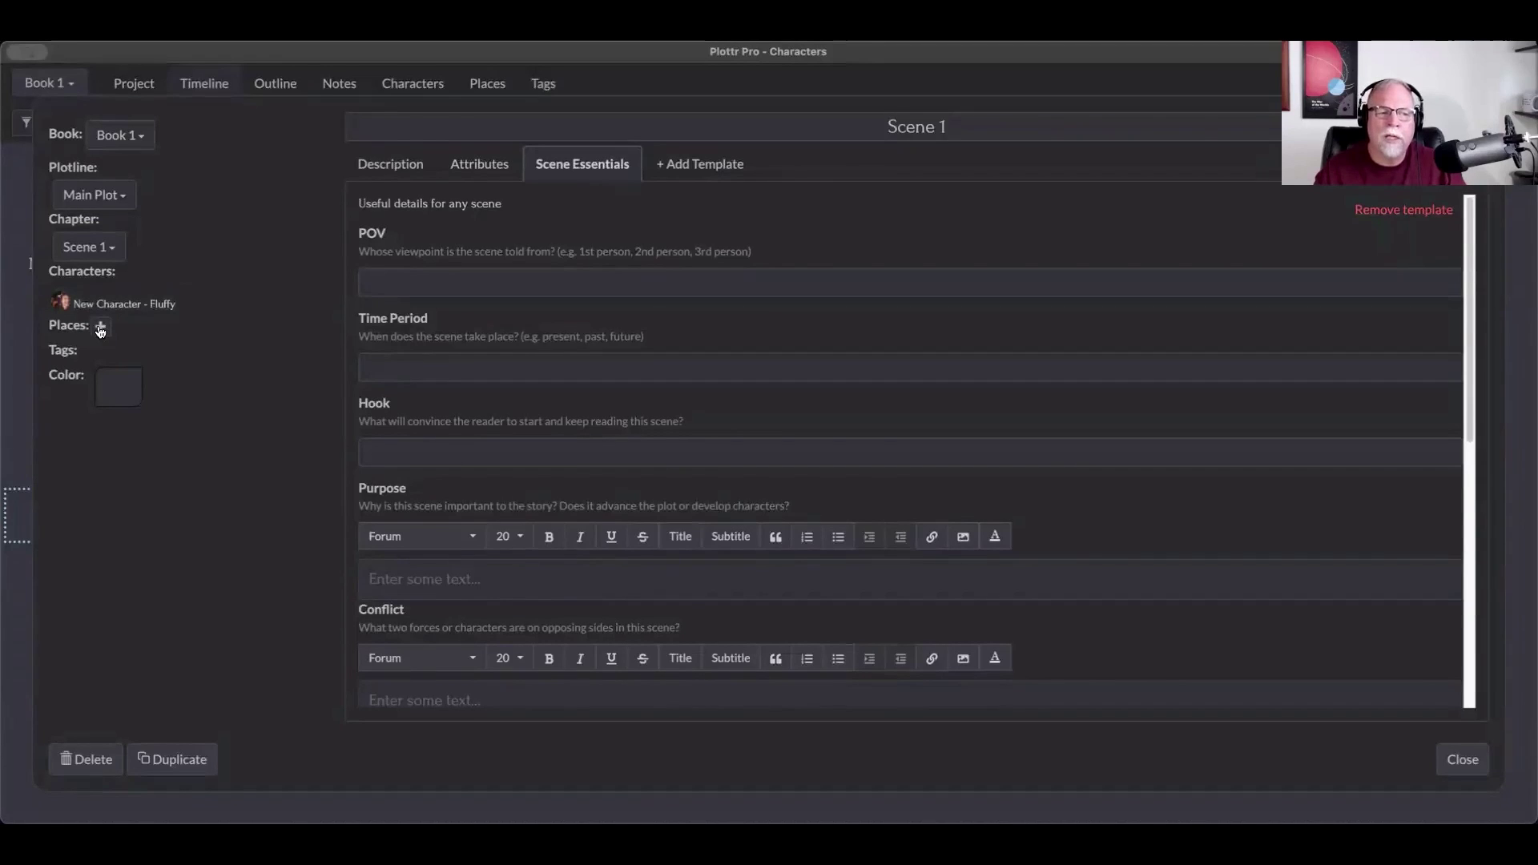
click(89, 352)
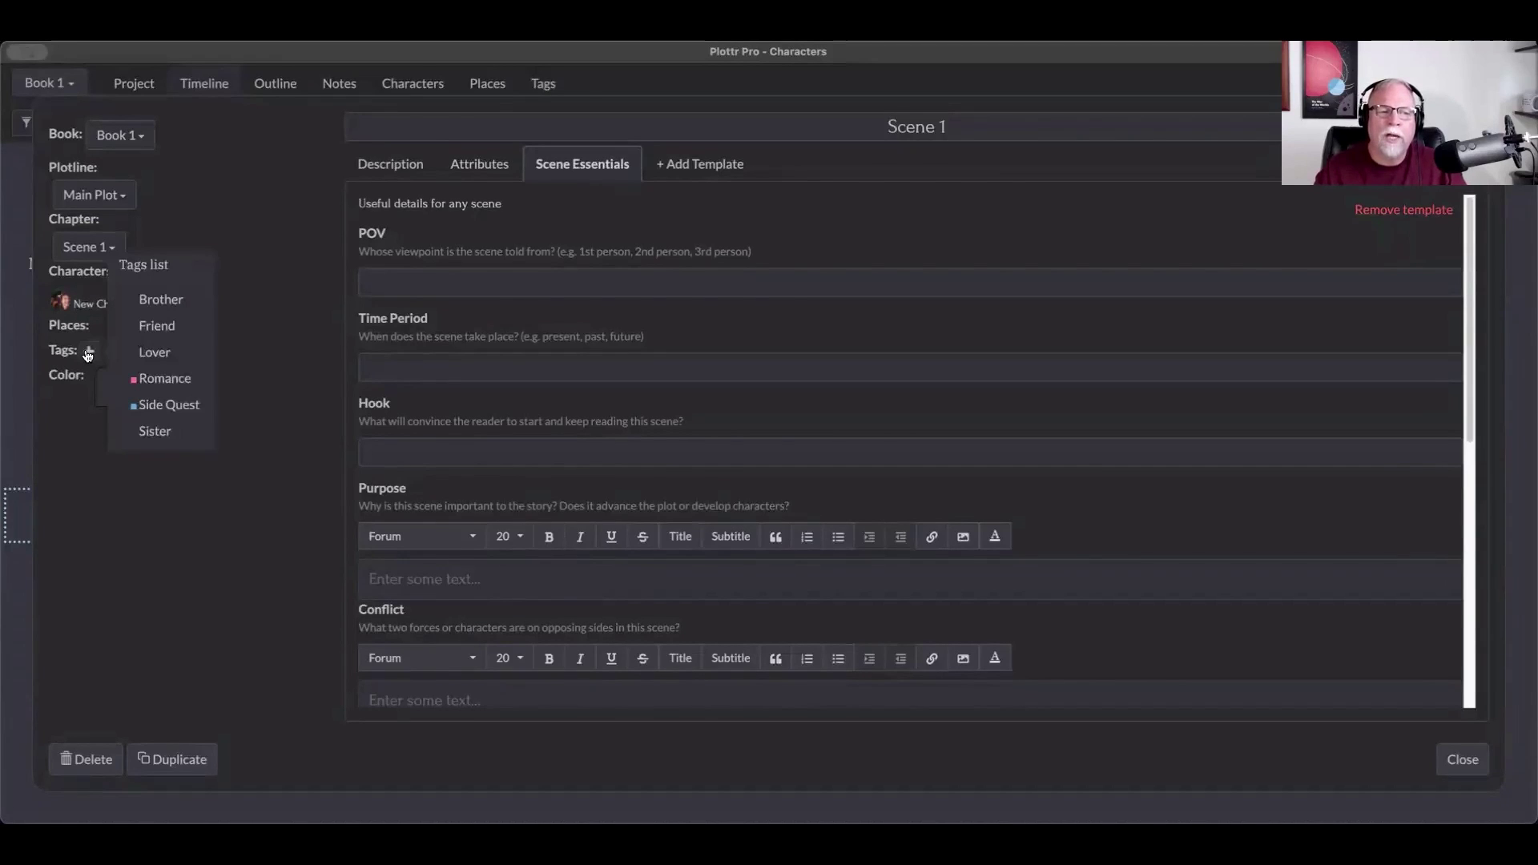
click(151, 383)
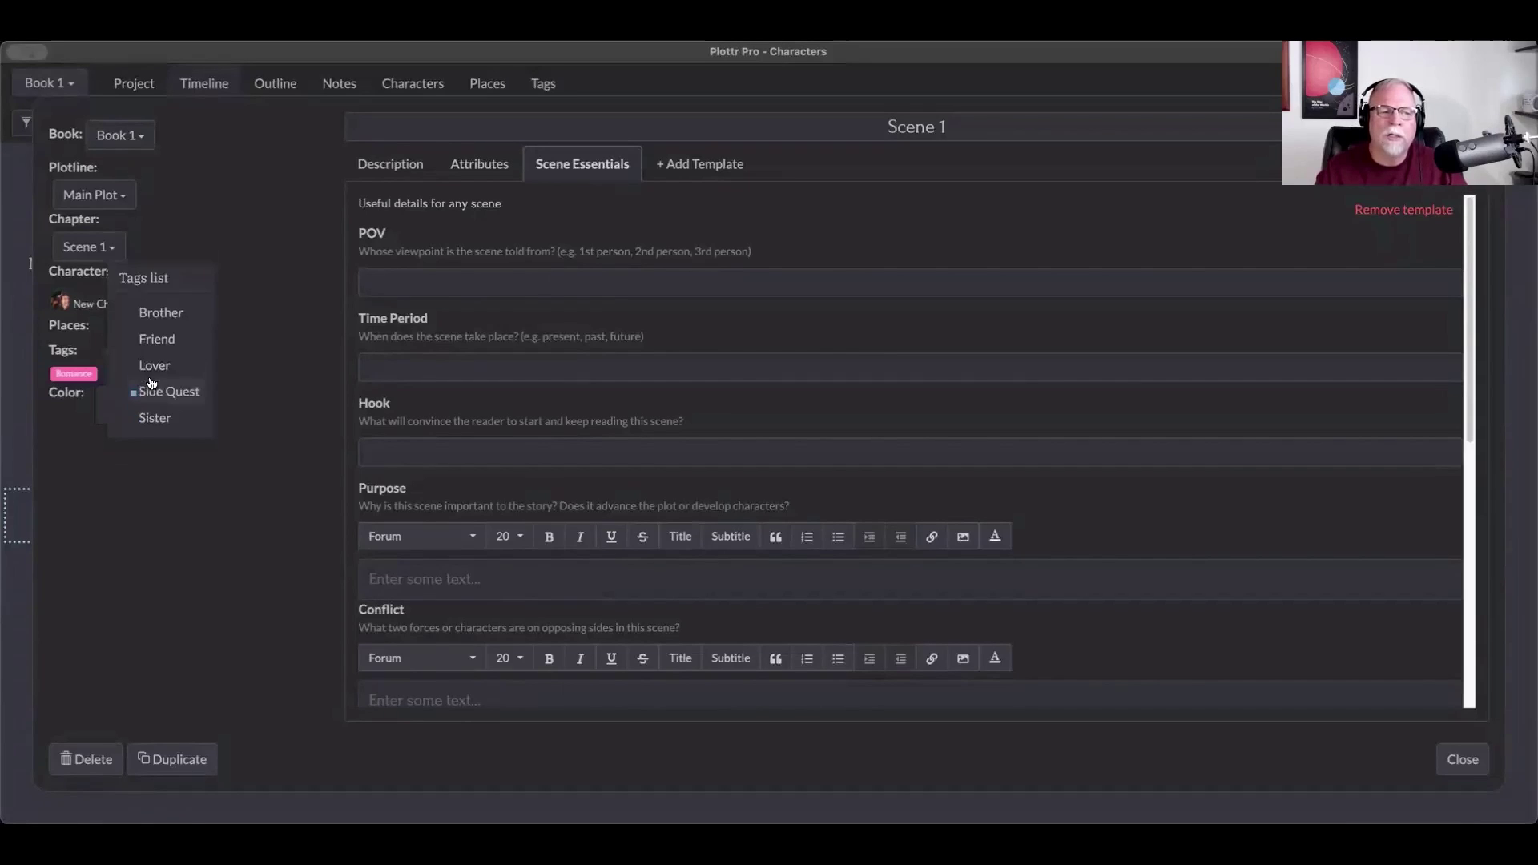
click(91, 437)
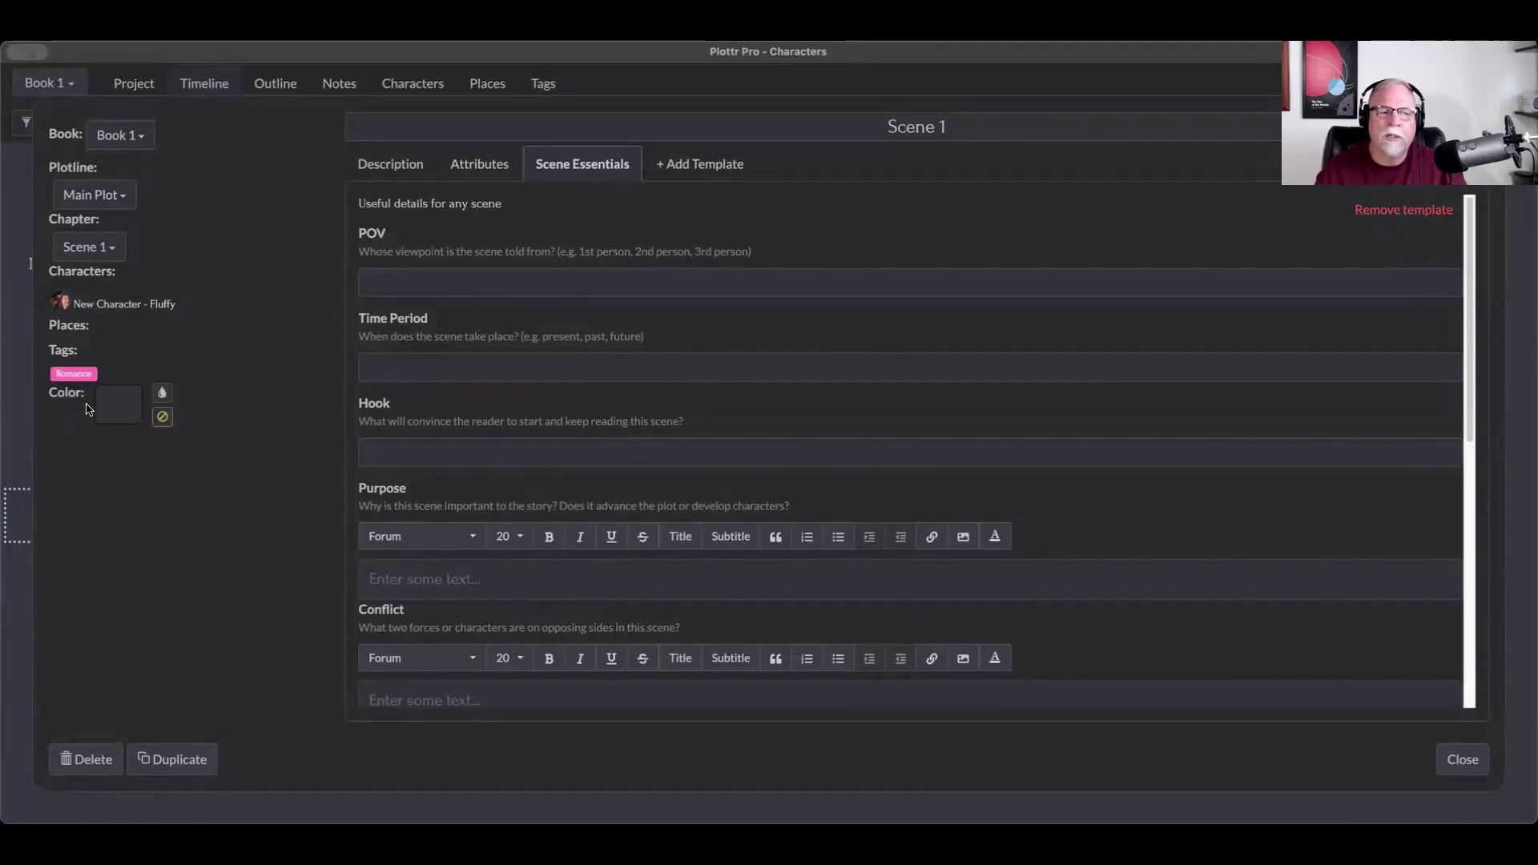
Step: Try blue and yellow as the Scene 1 card's color, set it to green, and close the card
click(162, 394)
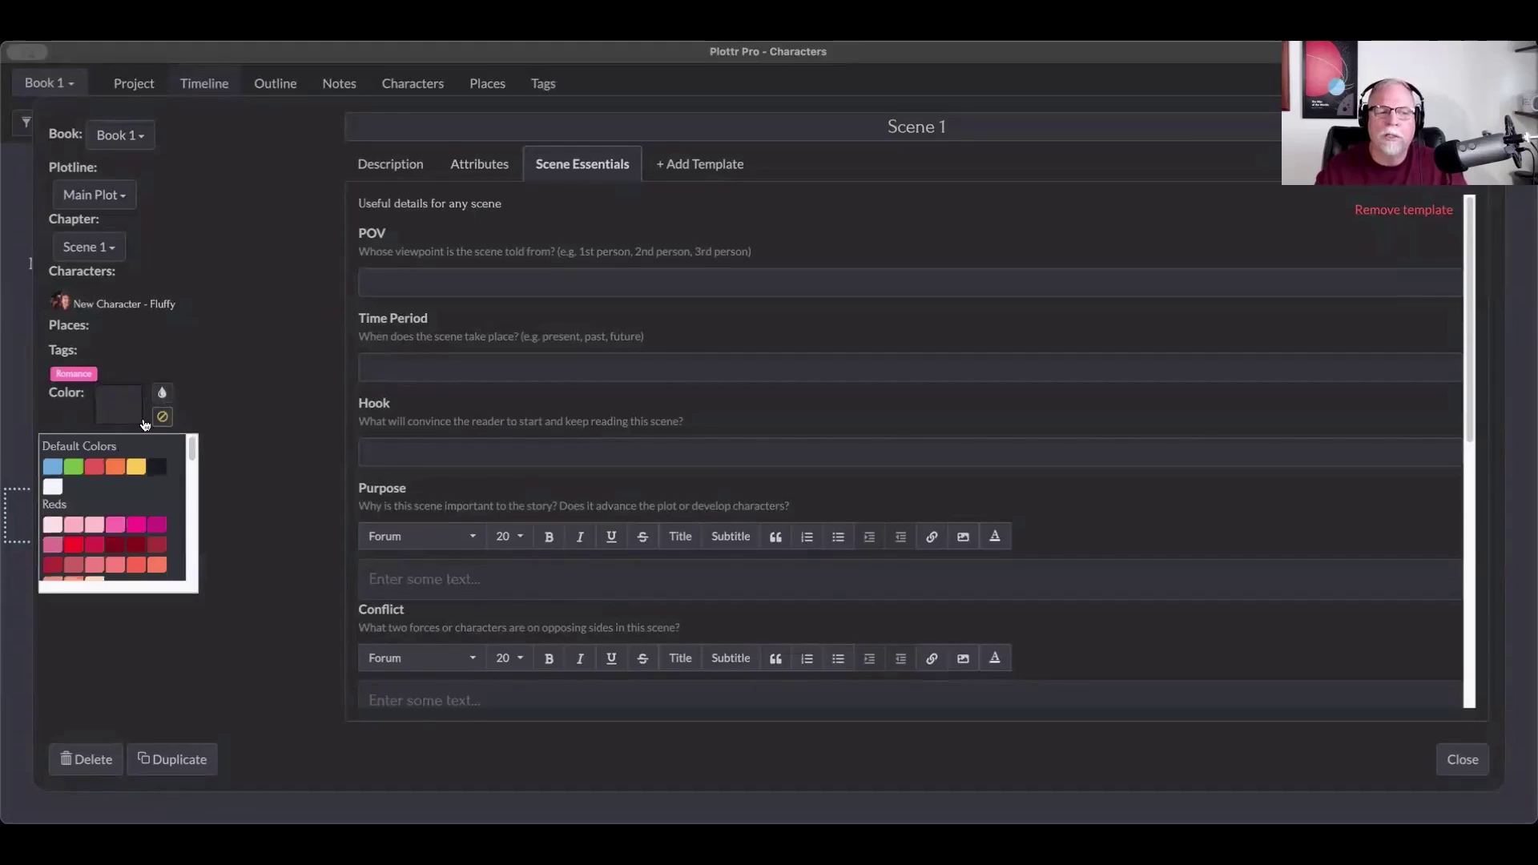
click(56, 470)
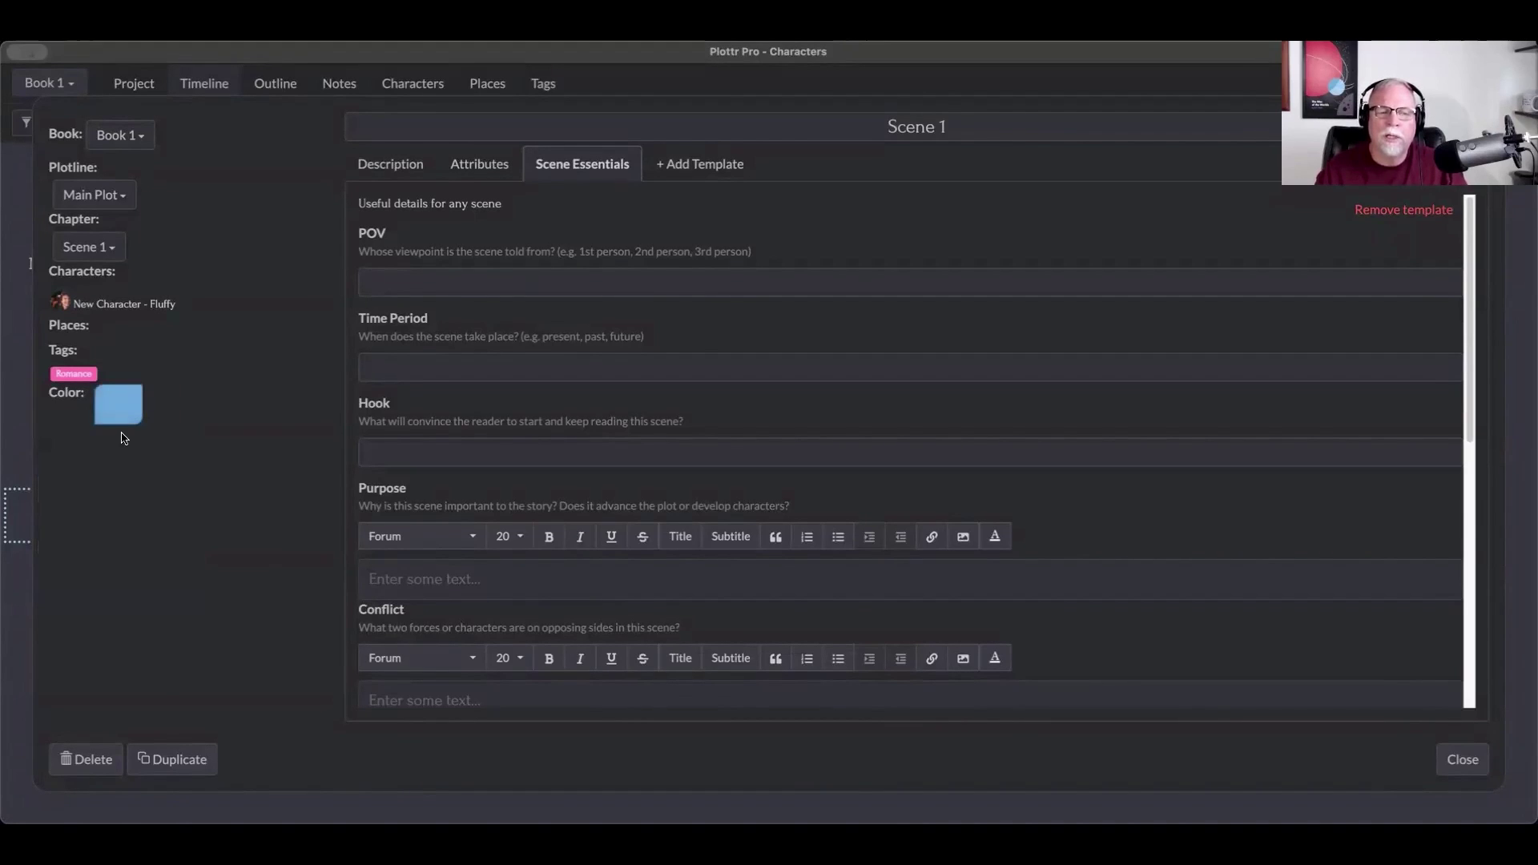
click(160, 397)
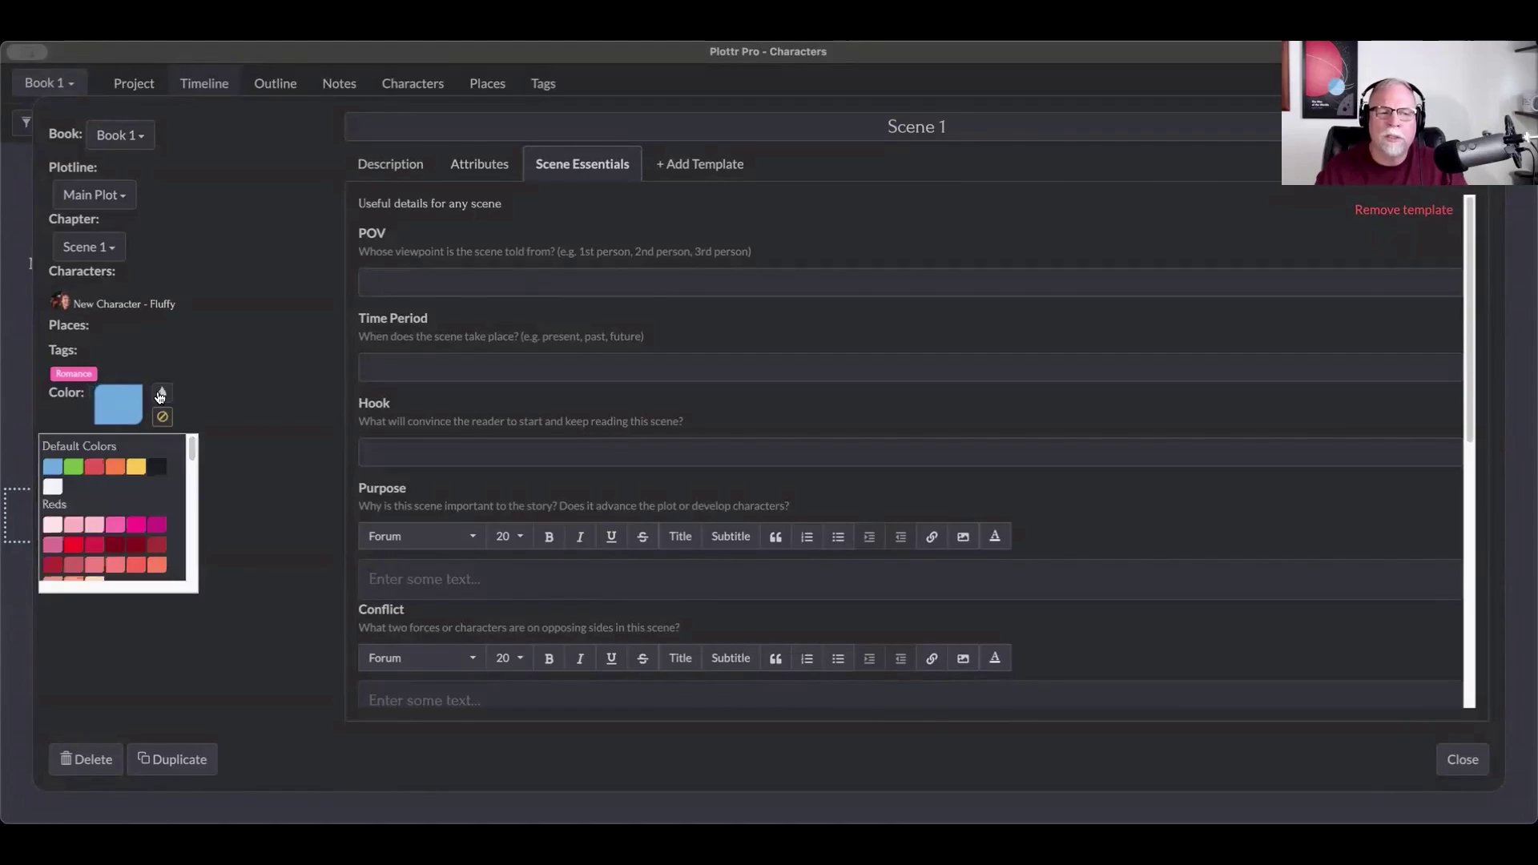
click(136, 466)
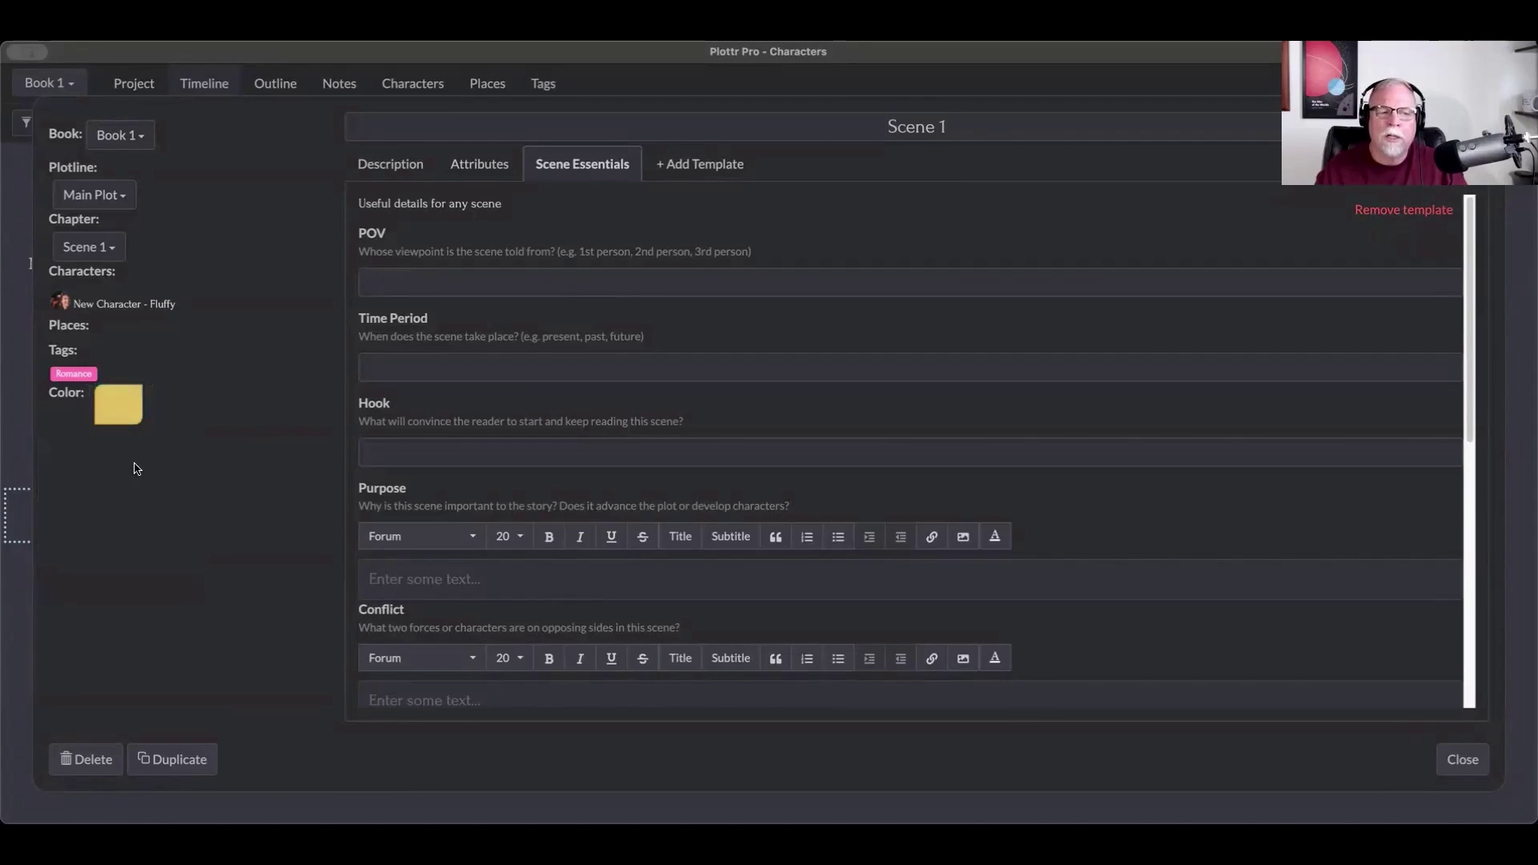
click(119, 411)
click(80, 470)
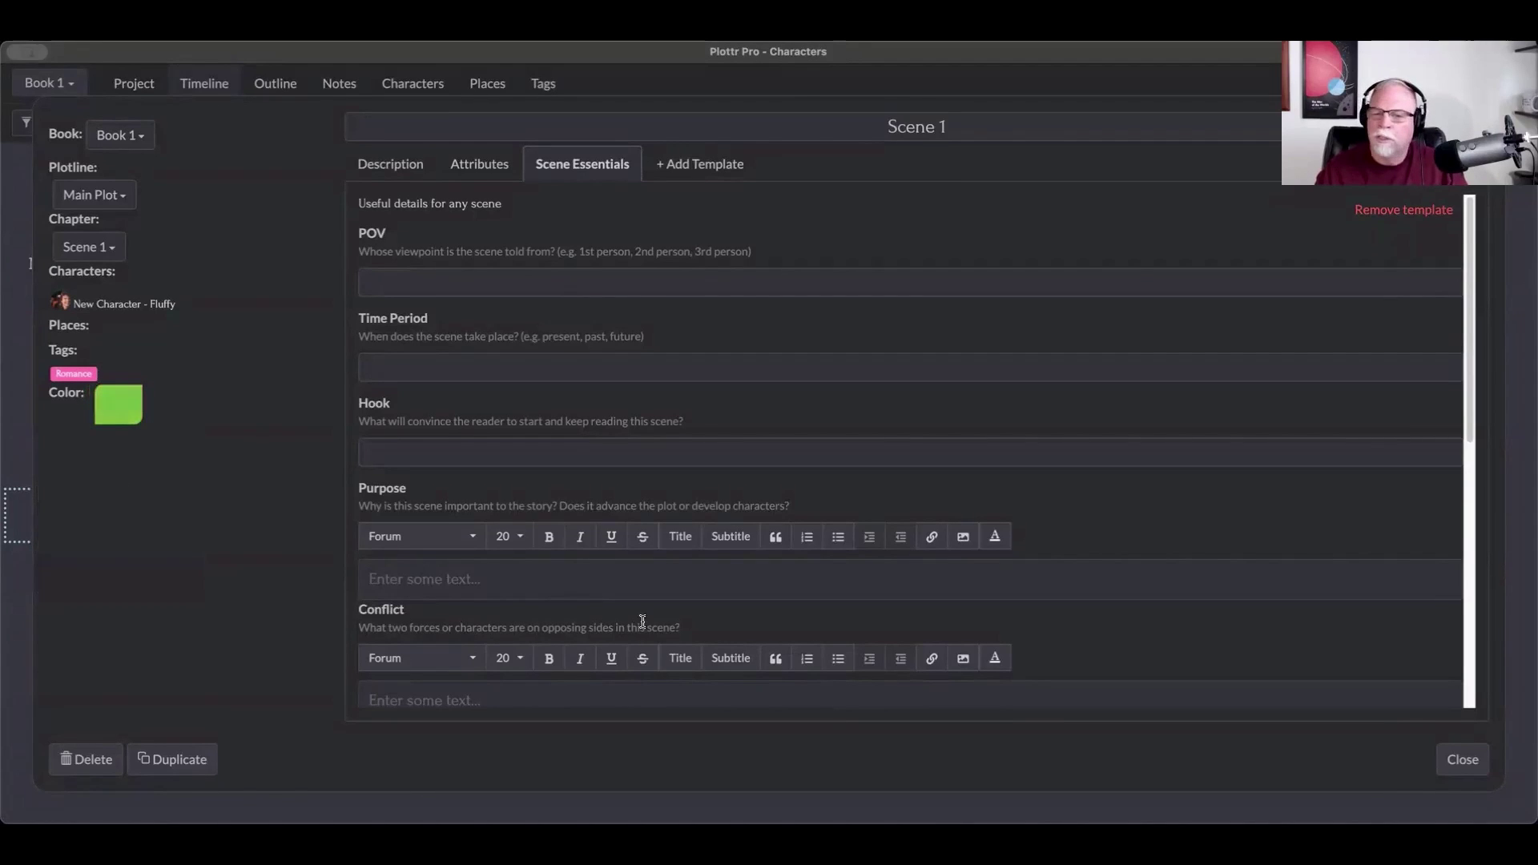
click(1462, 759)
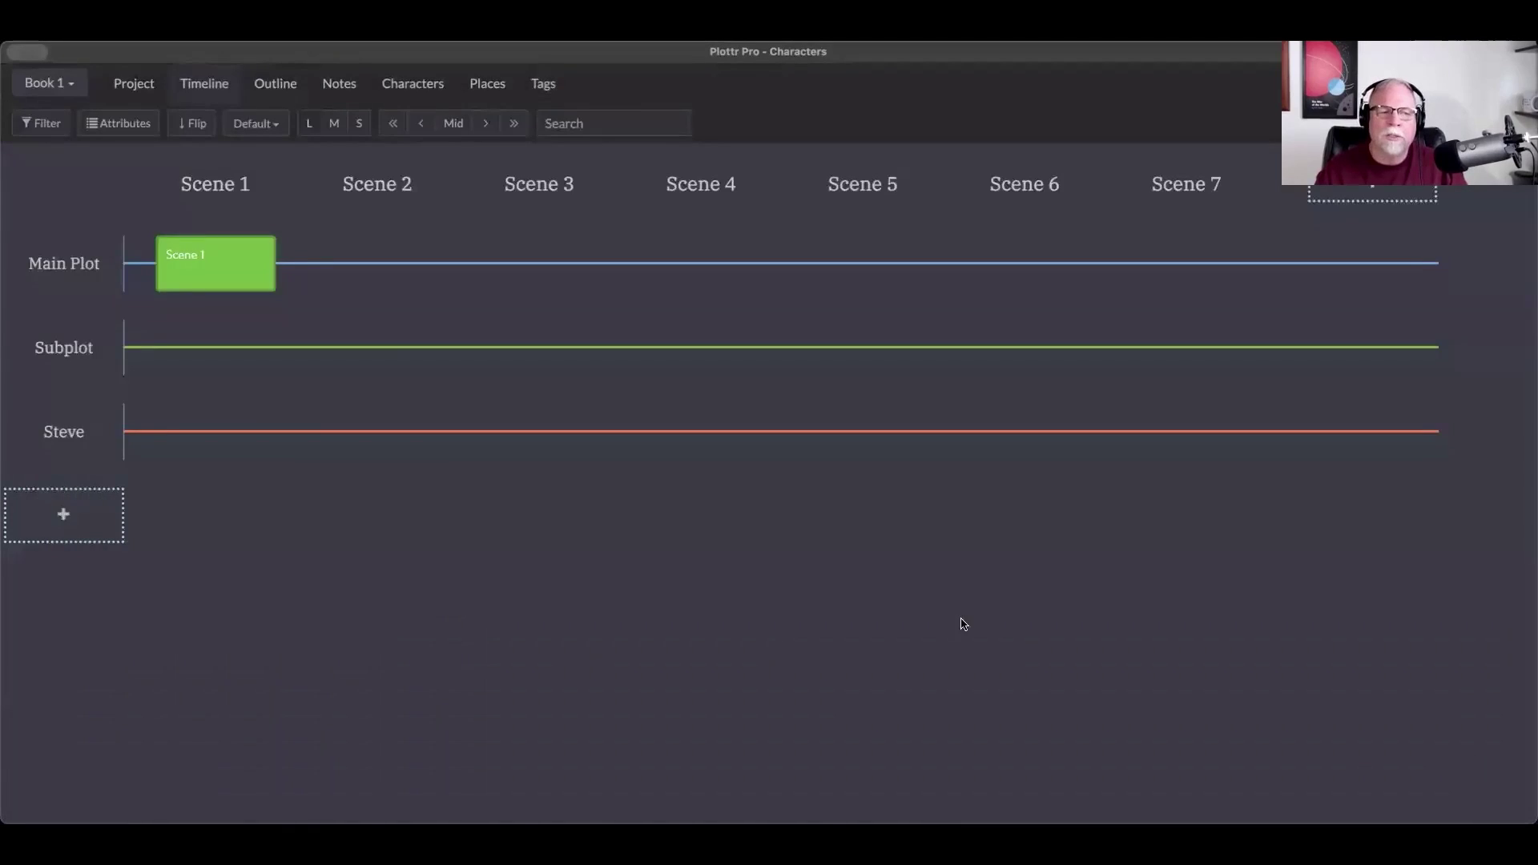
Step: Reopen the Scene 1 card, reset its color to no color, and close it
click(245, 269)
mouse_move(149, 393)
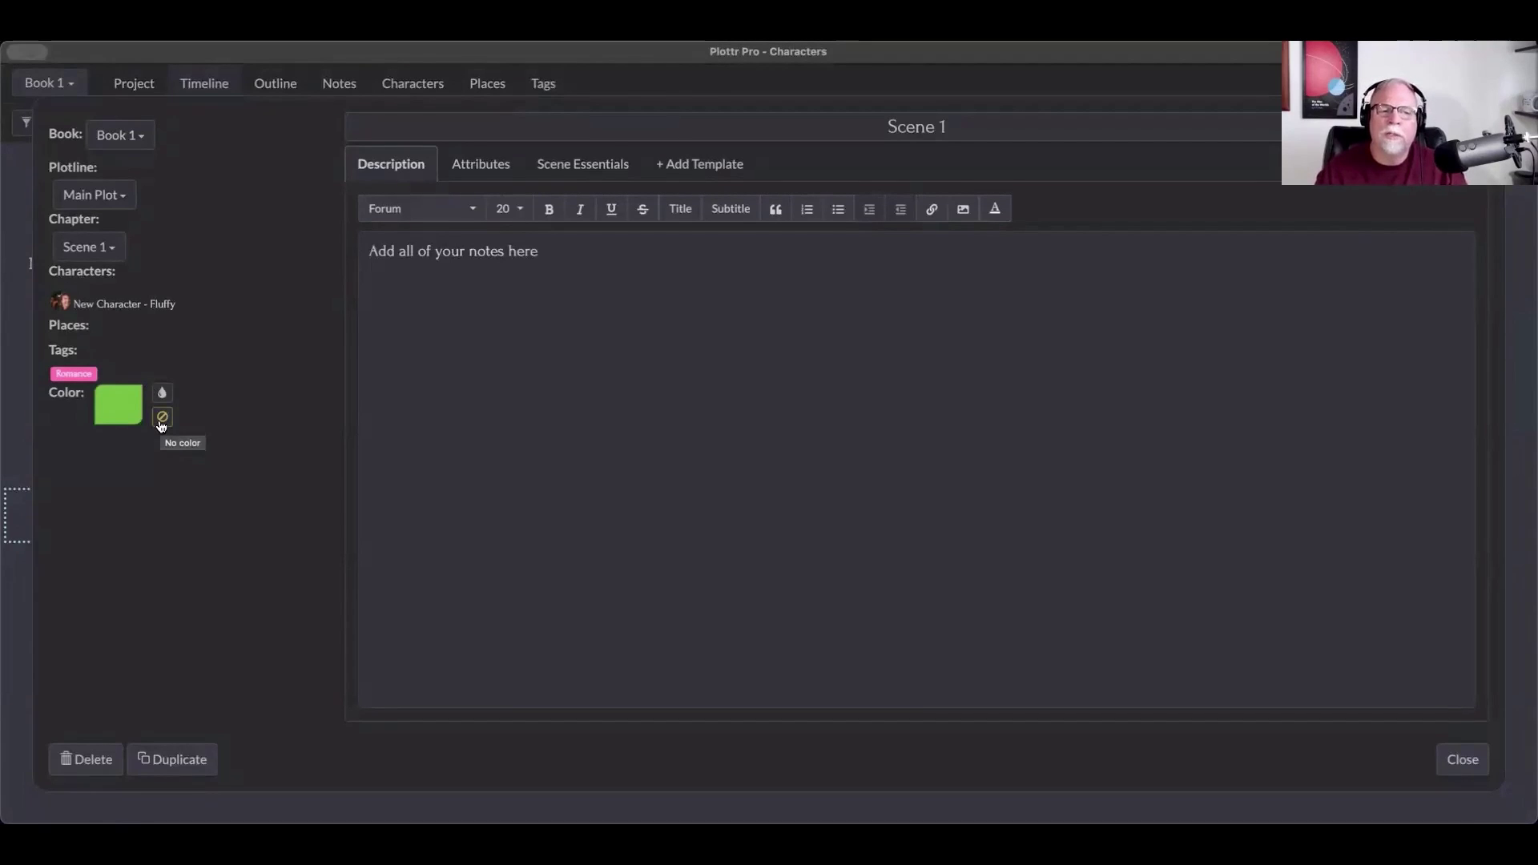
click(161, 423)
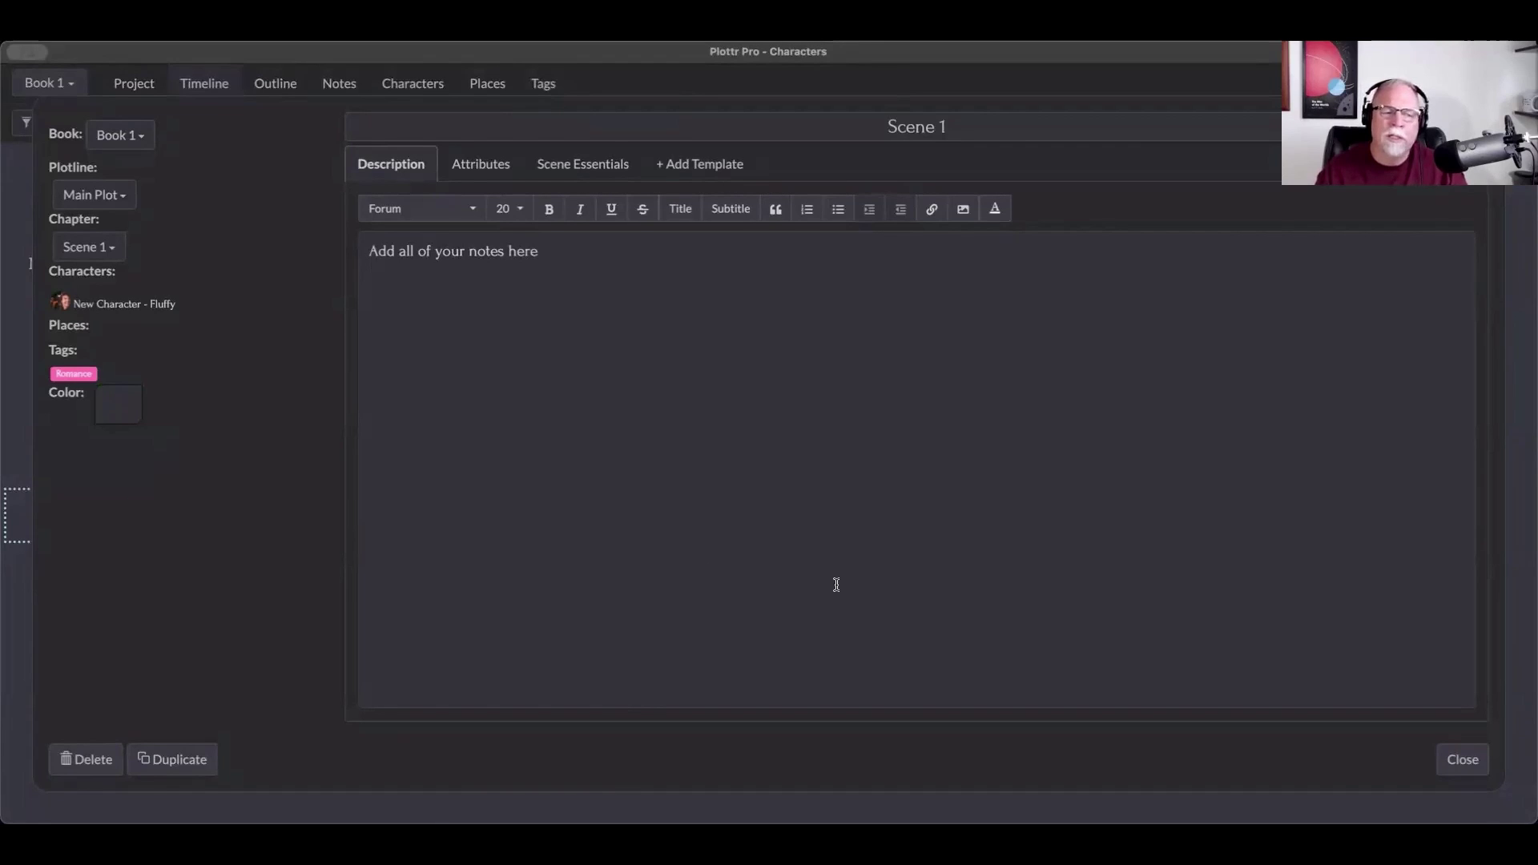
click(1458, 760)
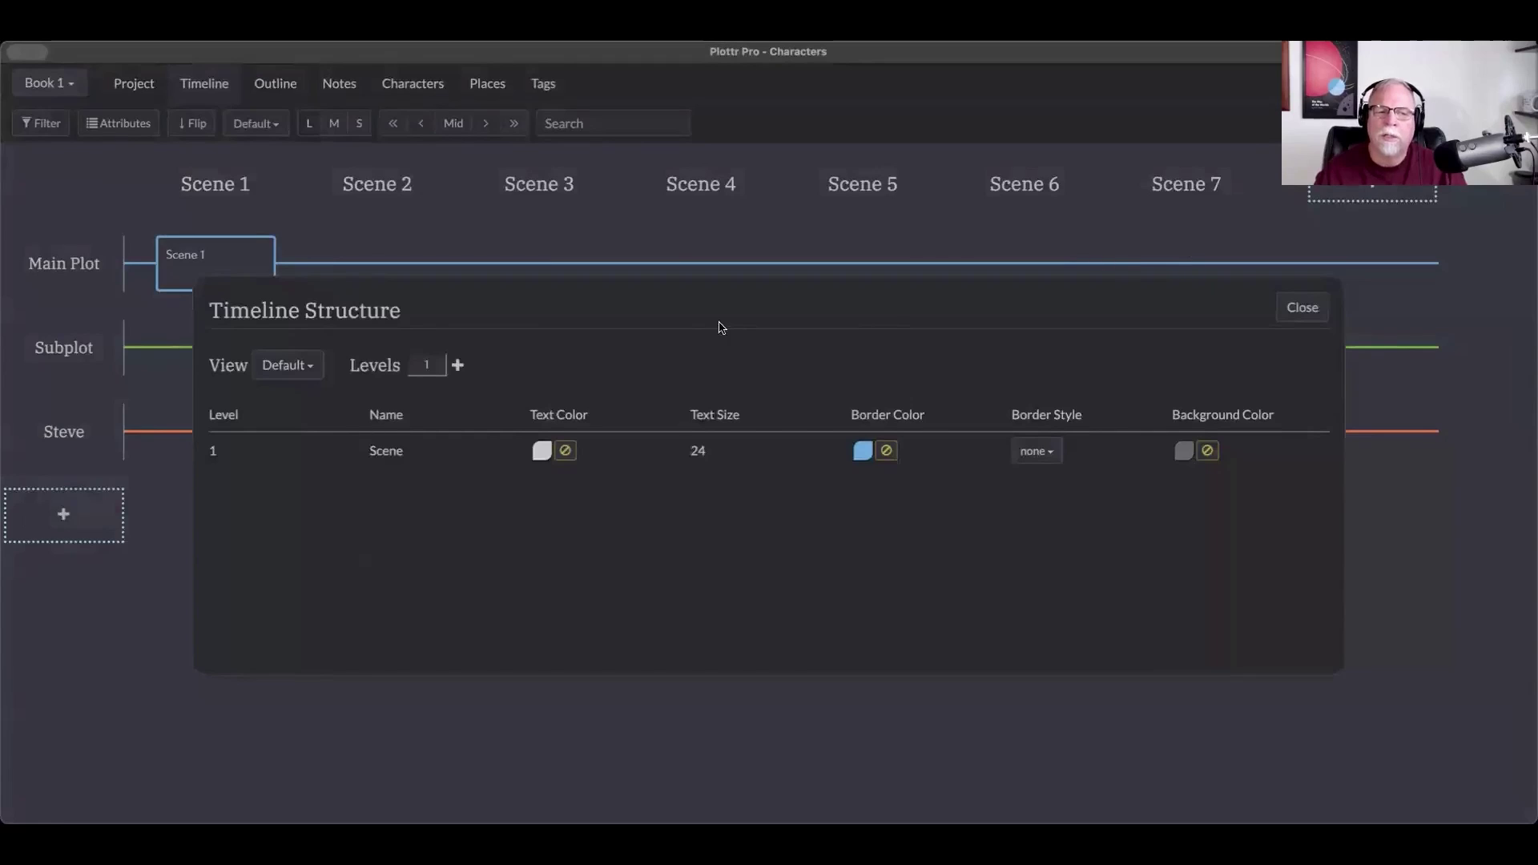
Step: Expand the timeline structure to three levels, adding Chapter and Act above Scene, and close the structure settings
click(457, 366)
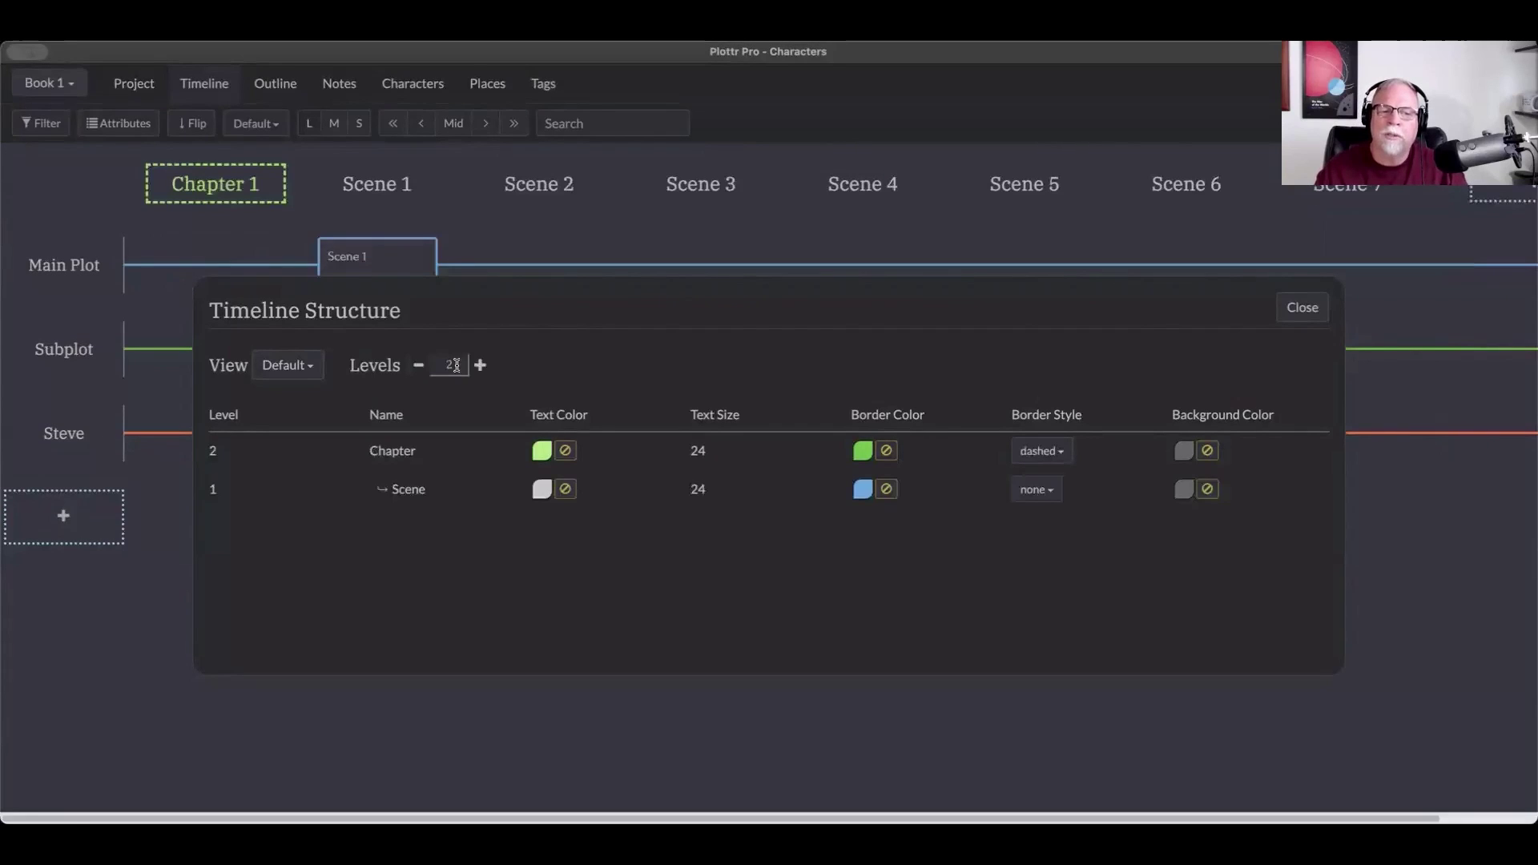
double_click(457, 365)
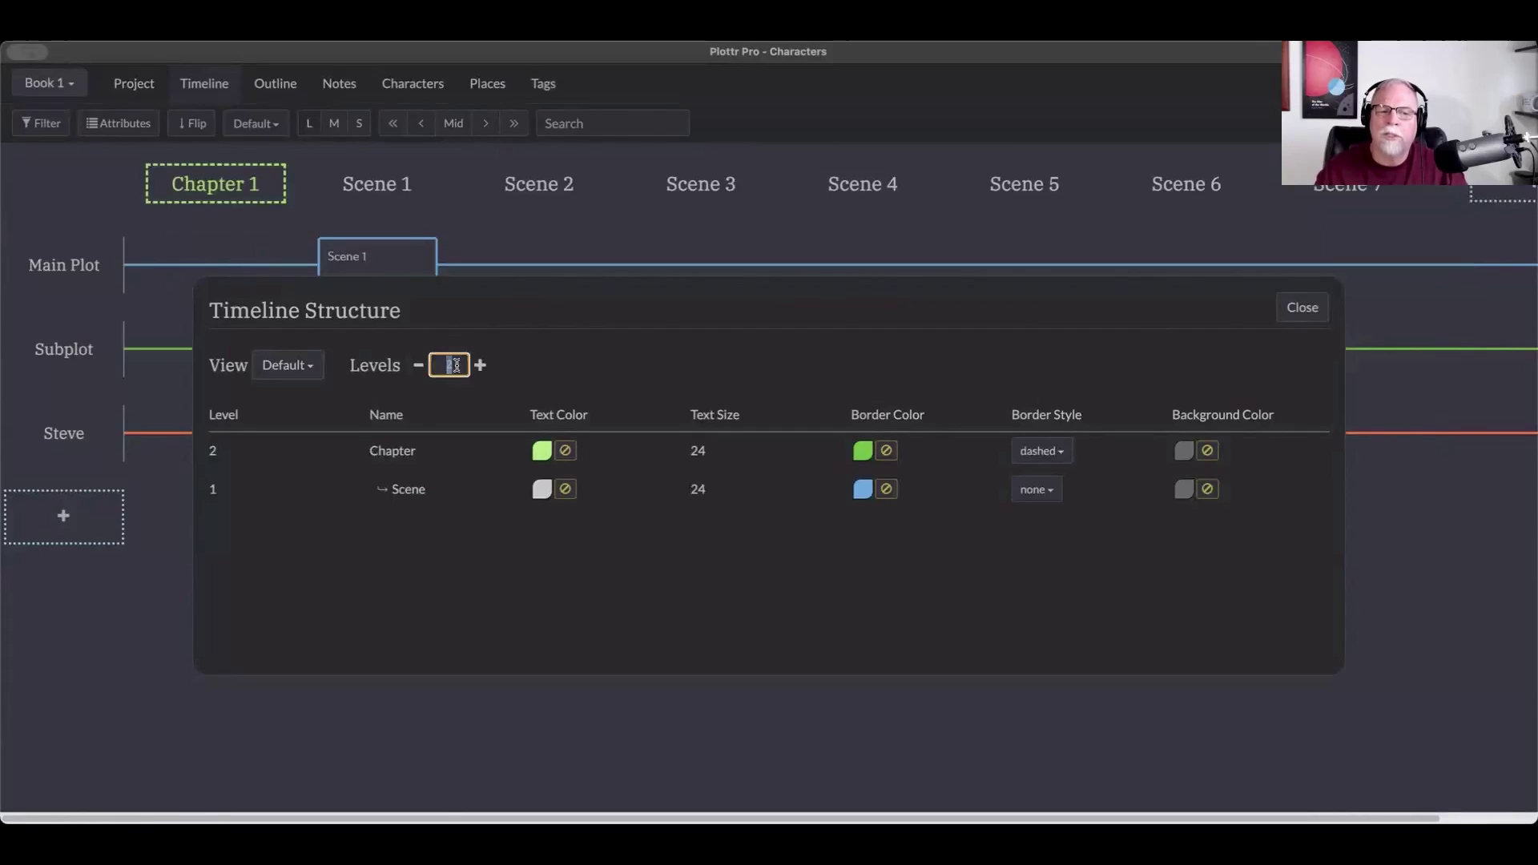
click(482, 366)
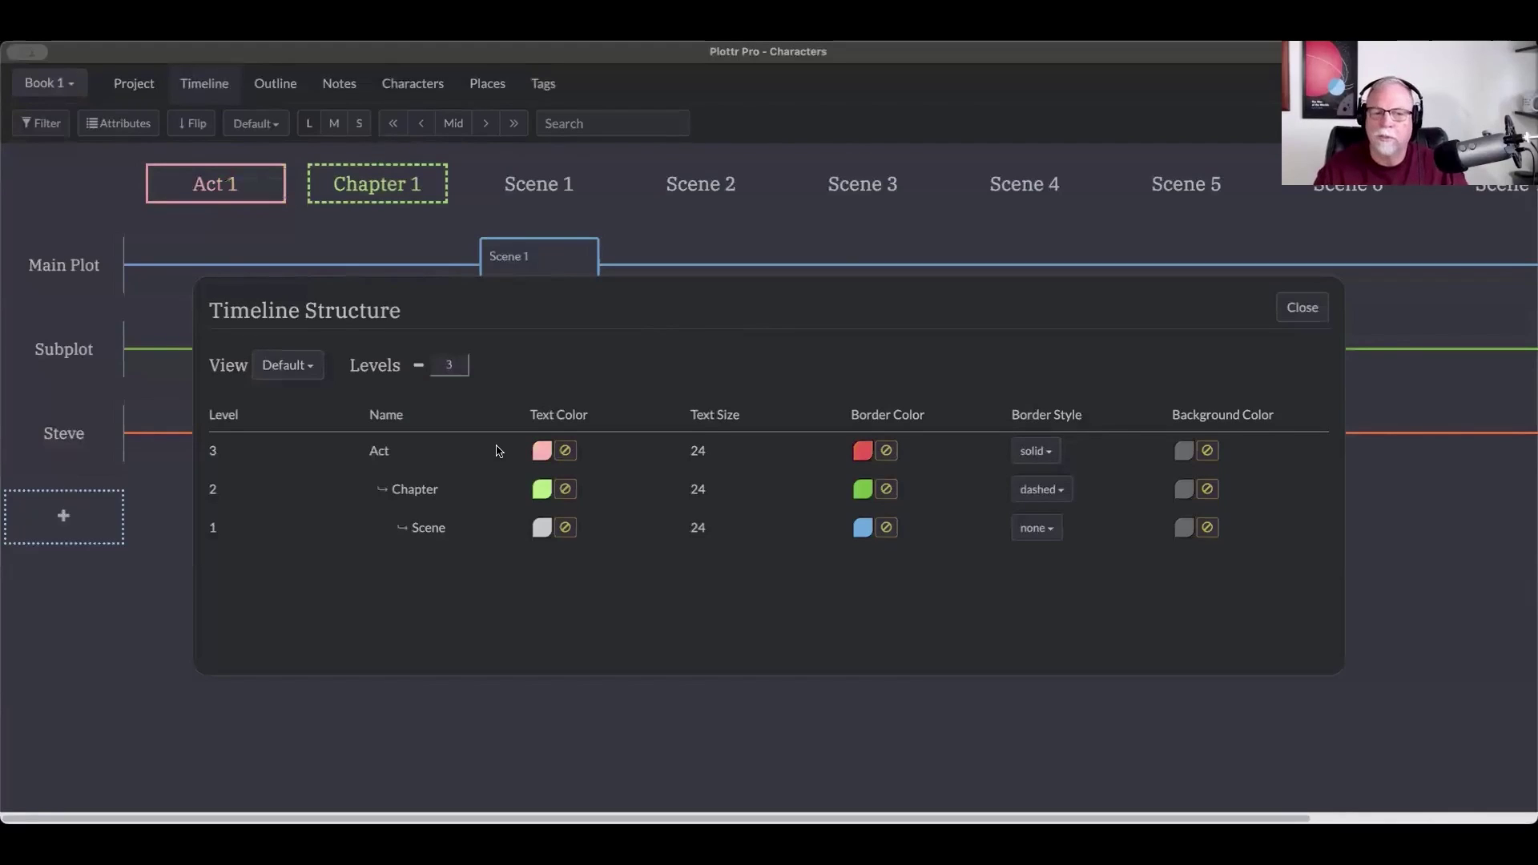
click(1303, 308)
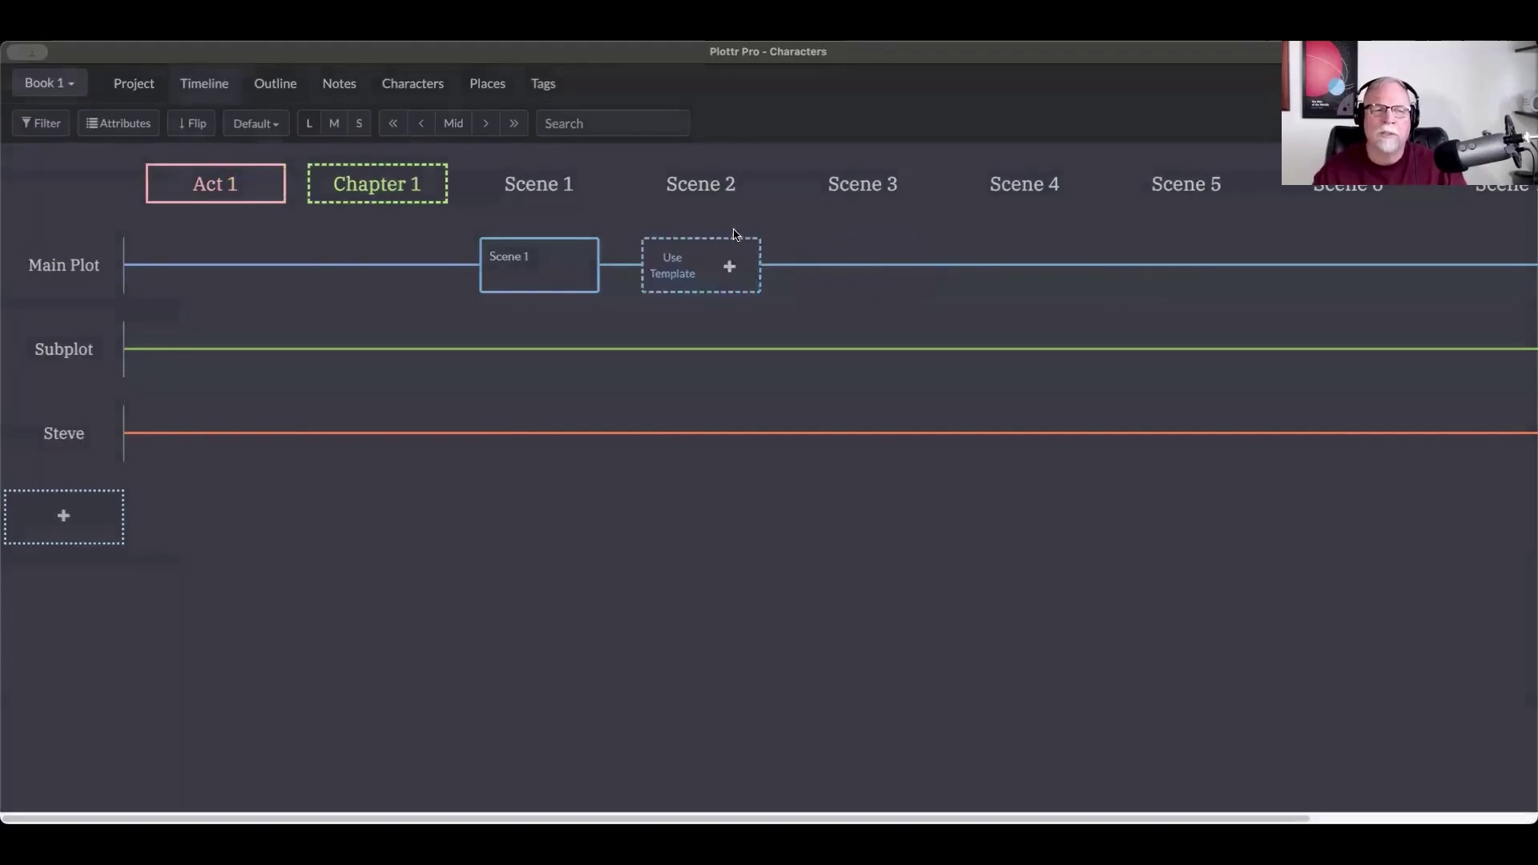
Step: Switch the timeline from the Default view to the Stacked view
click(271, 125)
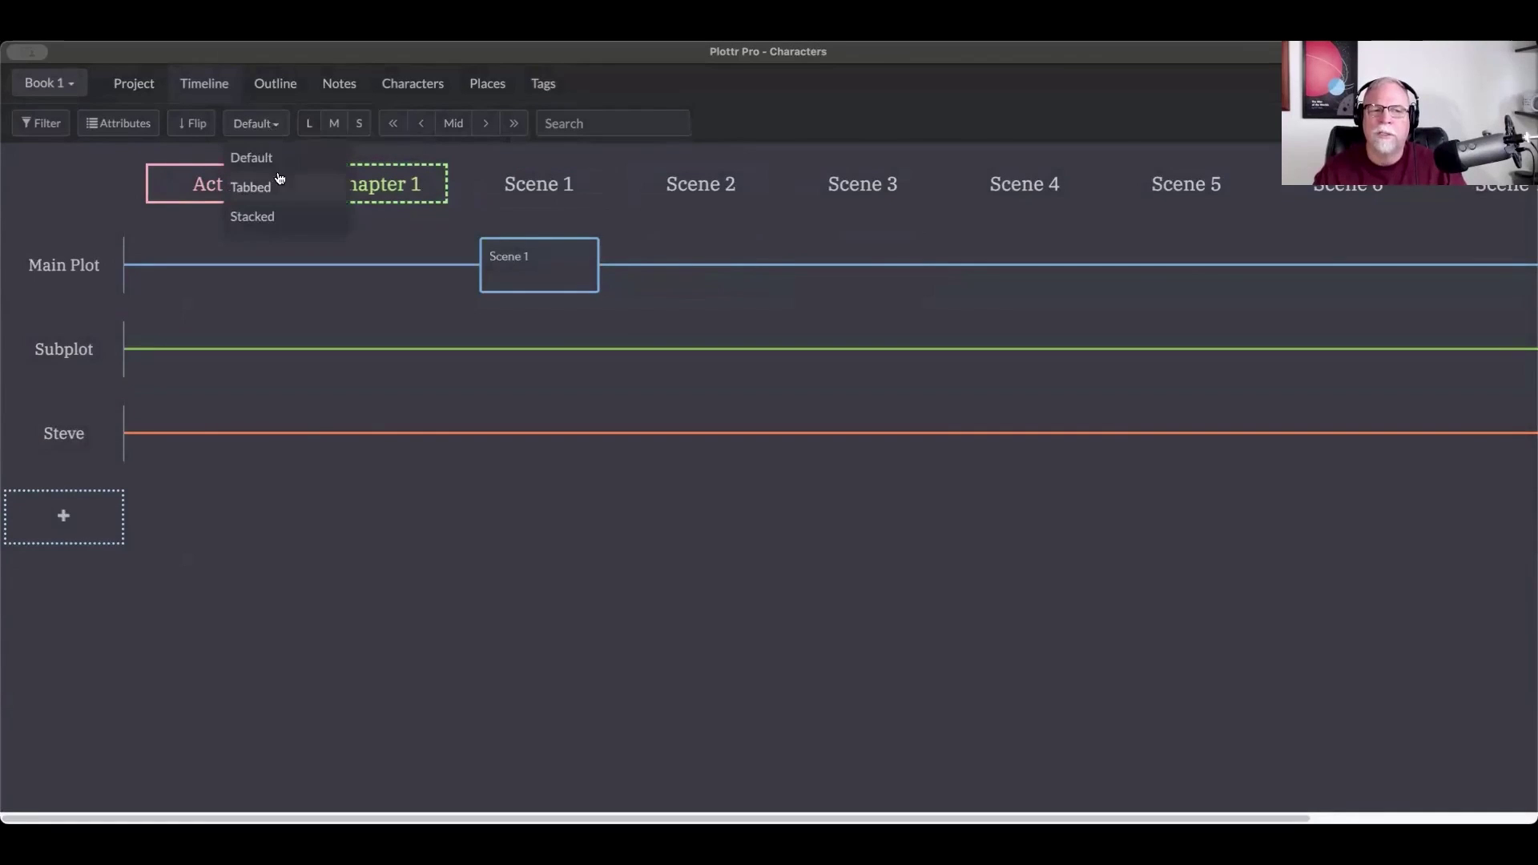
click(287, 216)
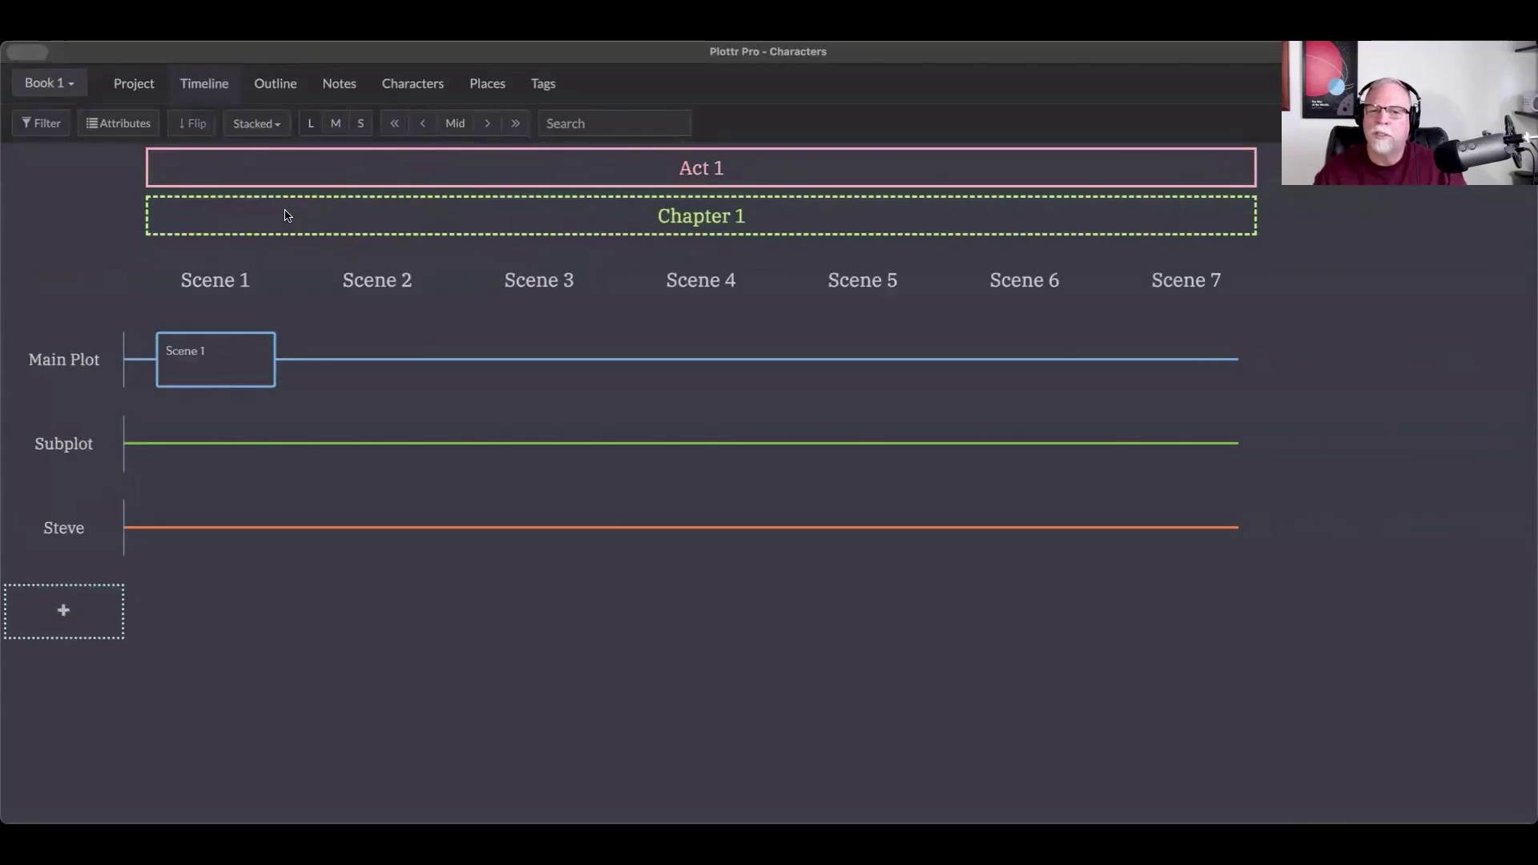
mouse_move(321, 169)
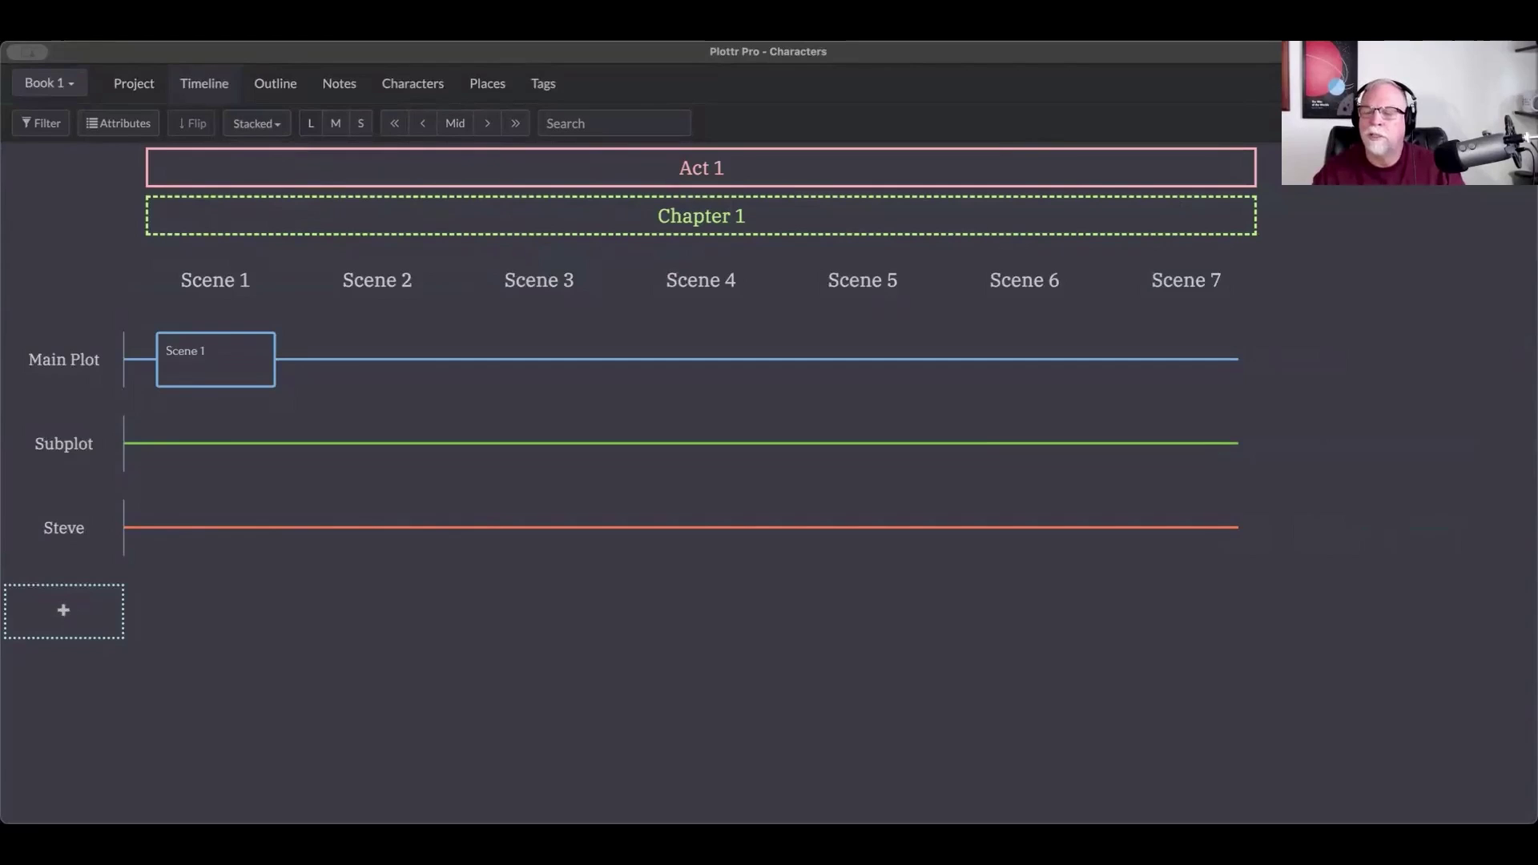
Step: Restructure the timeline so that Scene 4 becomes a chapter-level heading, and apply the new structure
click(1498, 123)
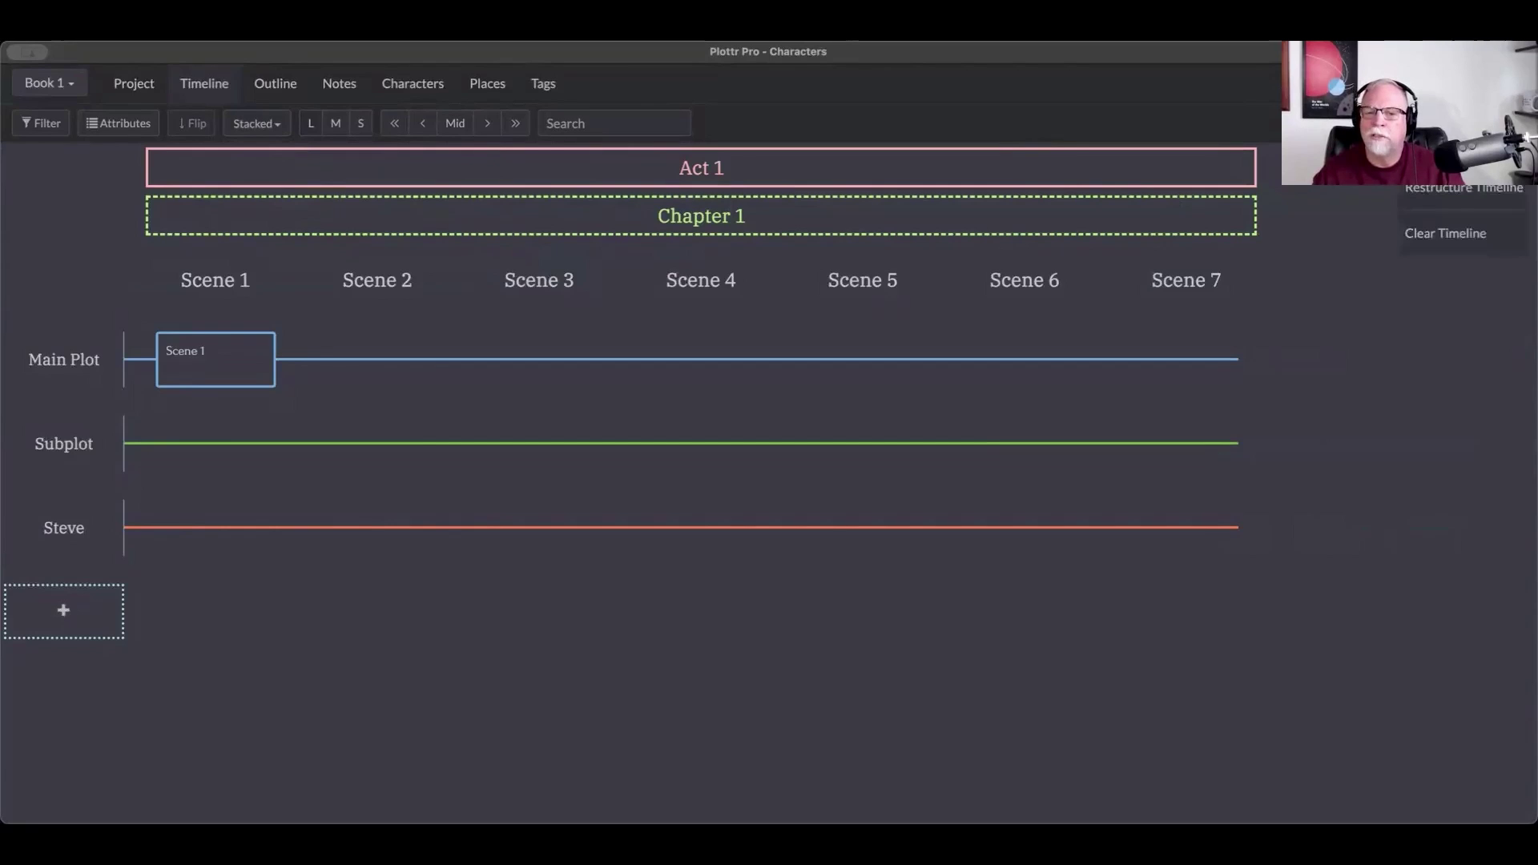
click(1487, 189)
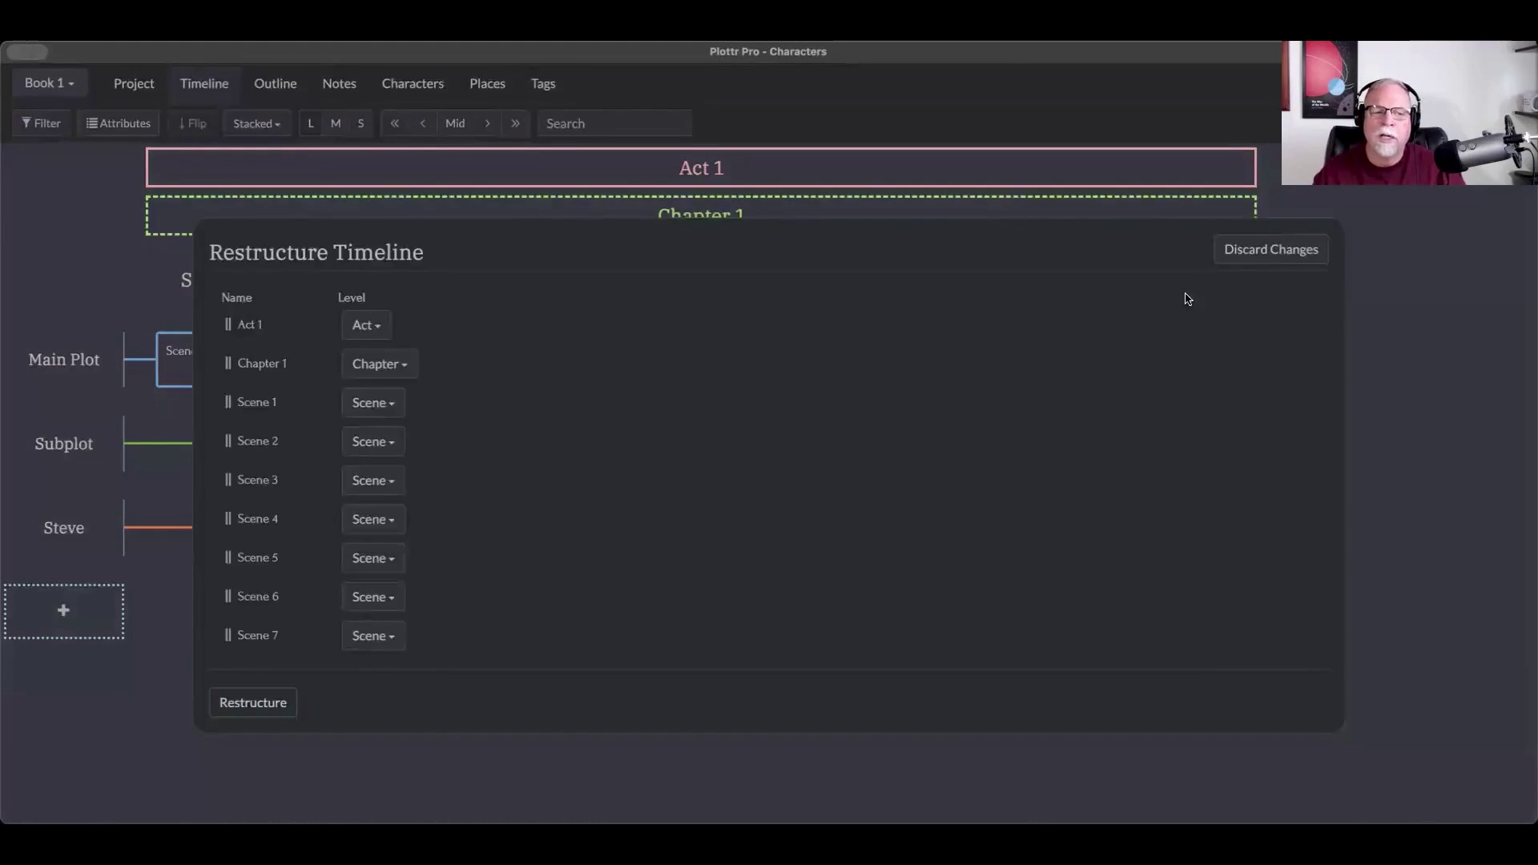
click(396, 522)
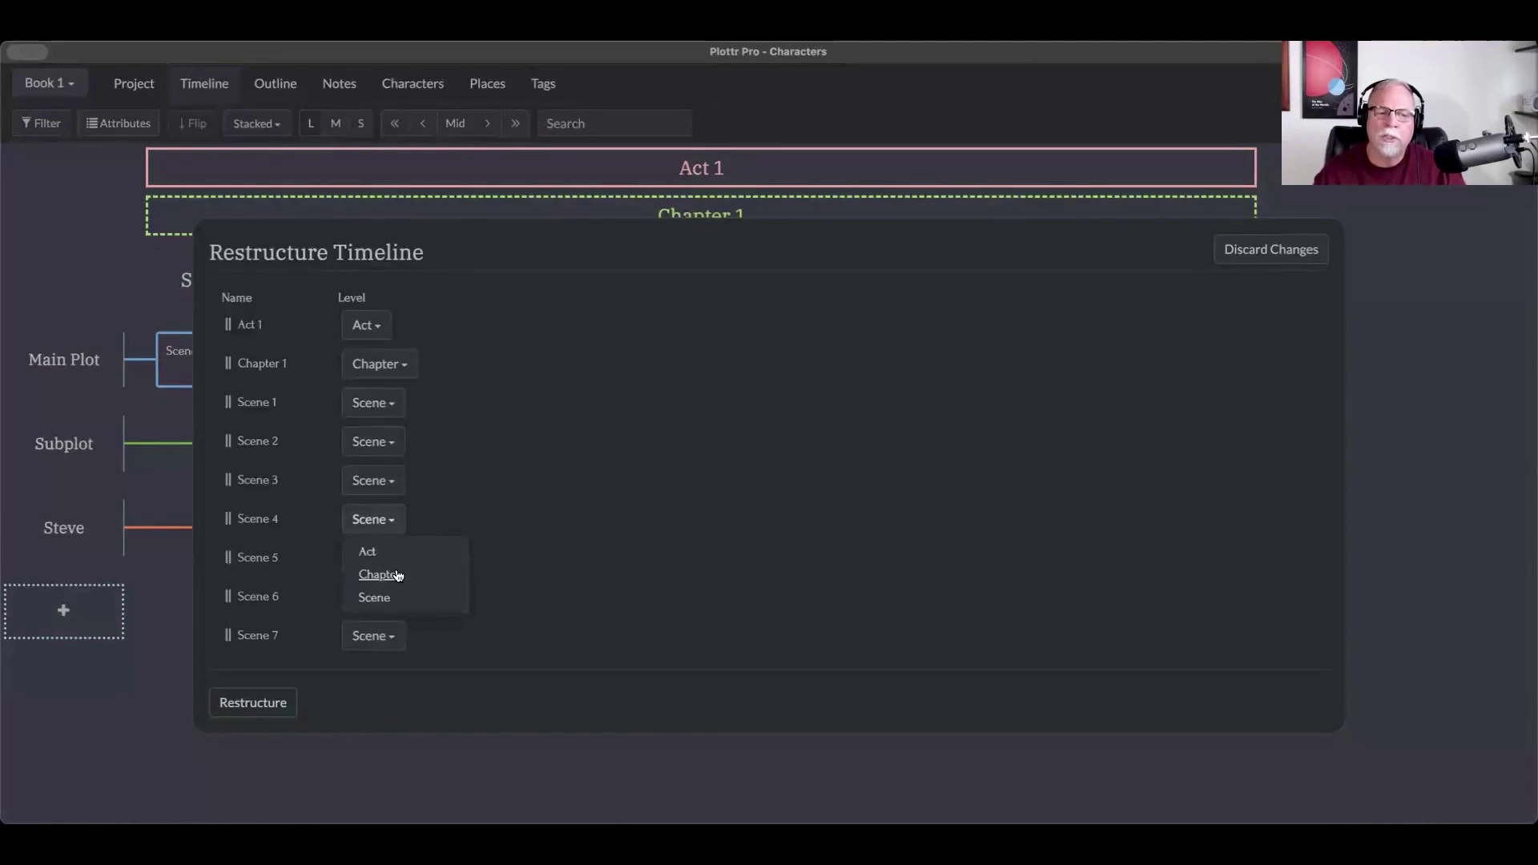
click(397, 574)
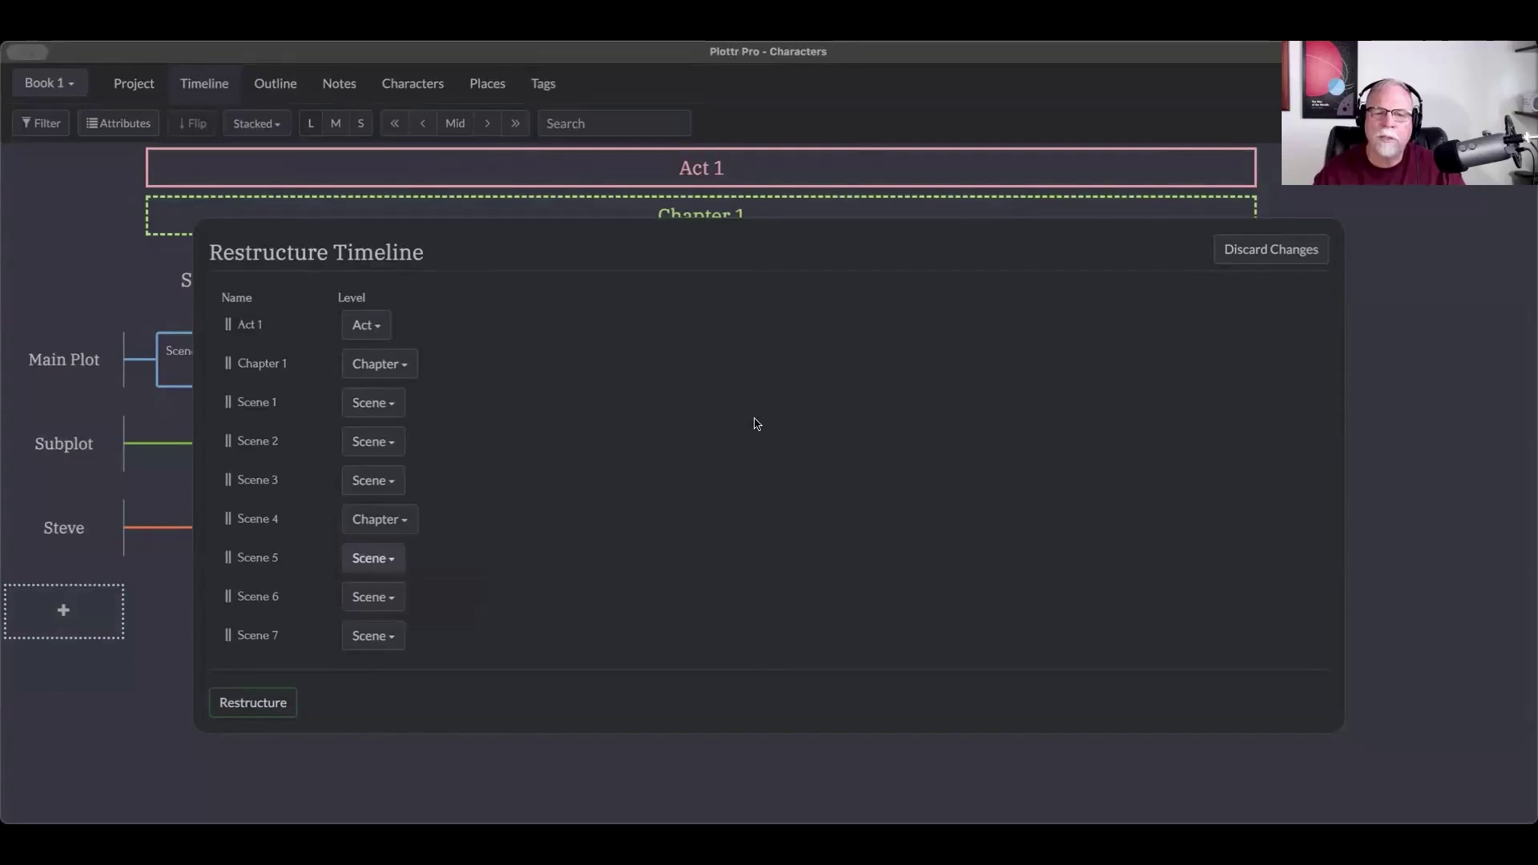
click(265, 709)
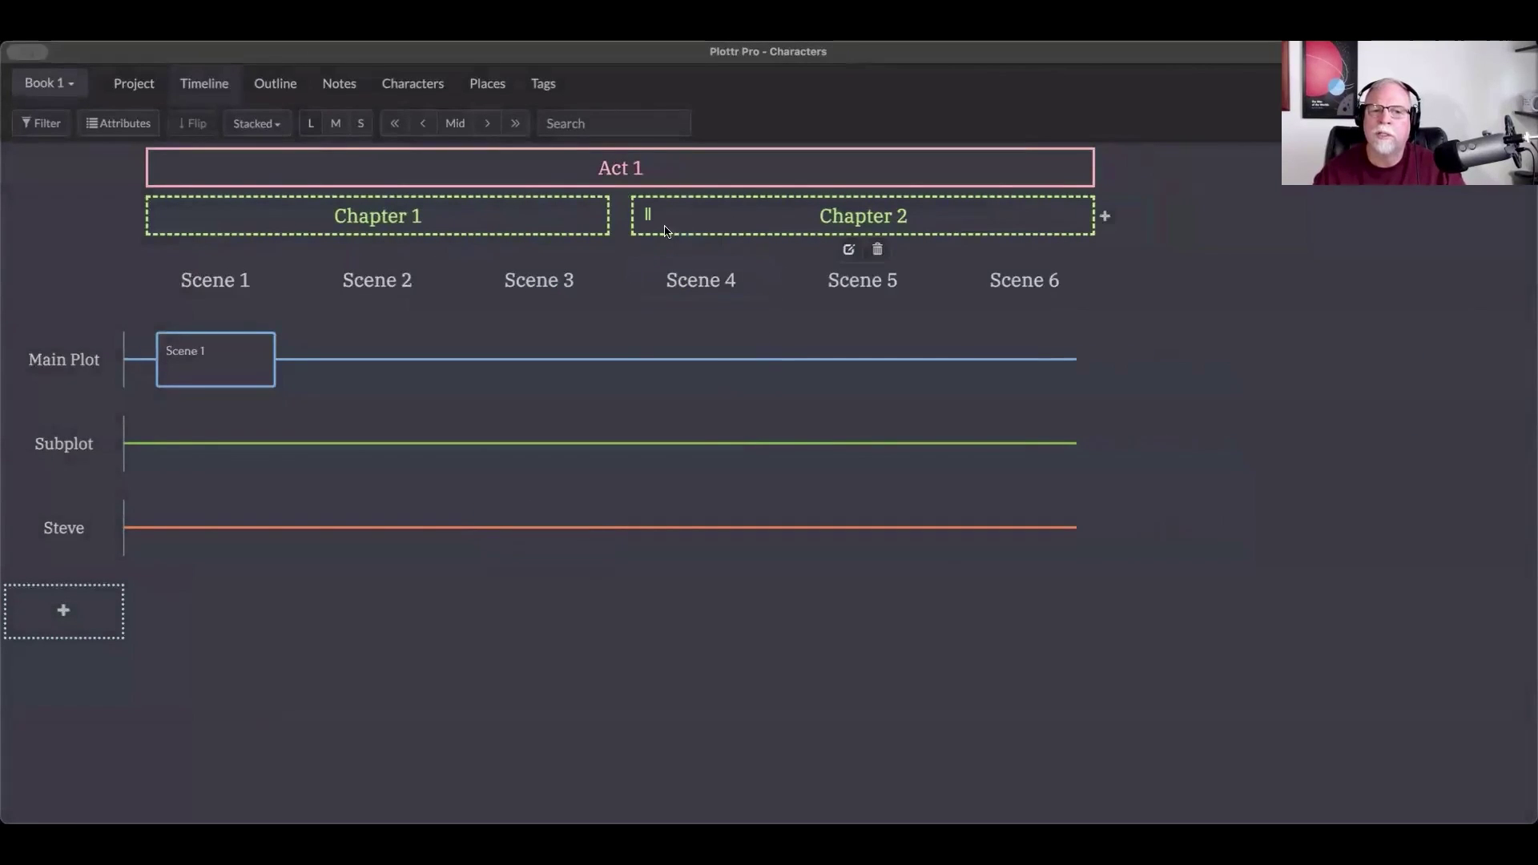
Step: Add a second act after Act 1 and another chapter after Chapter 3
mouse_move(524, 220)
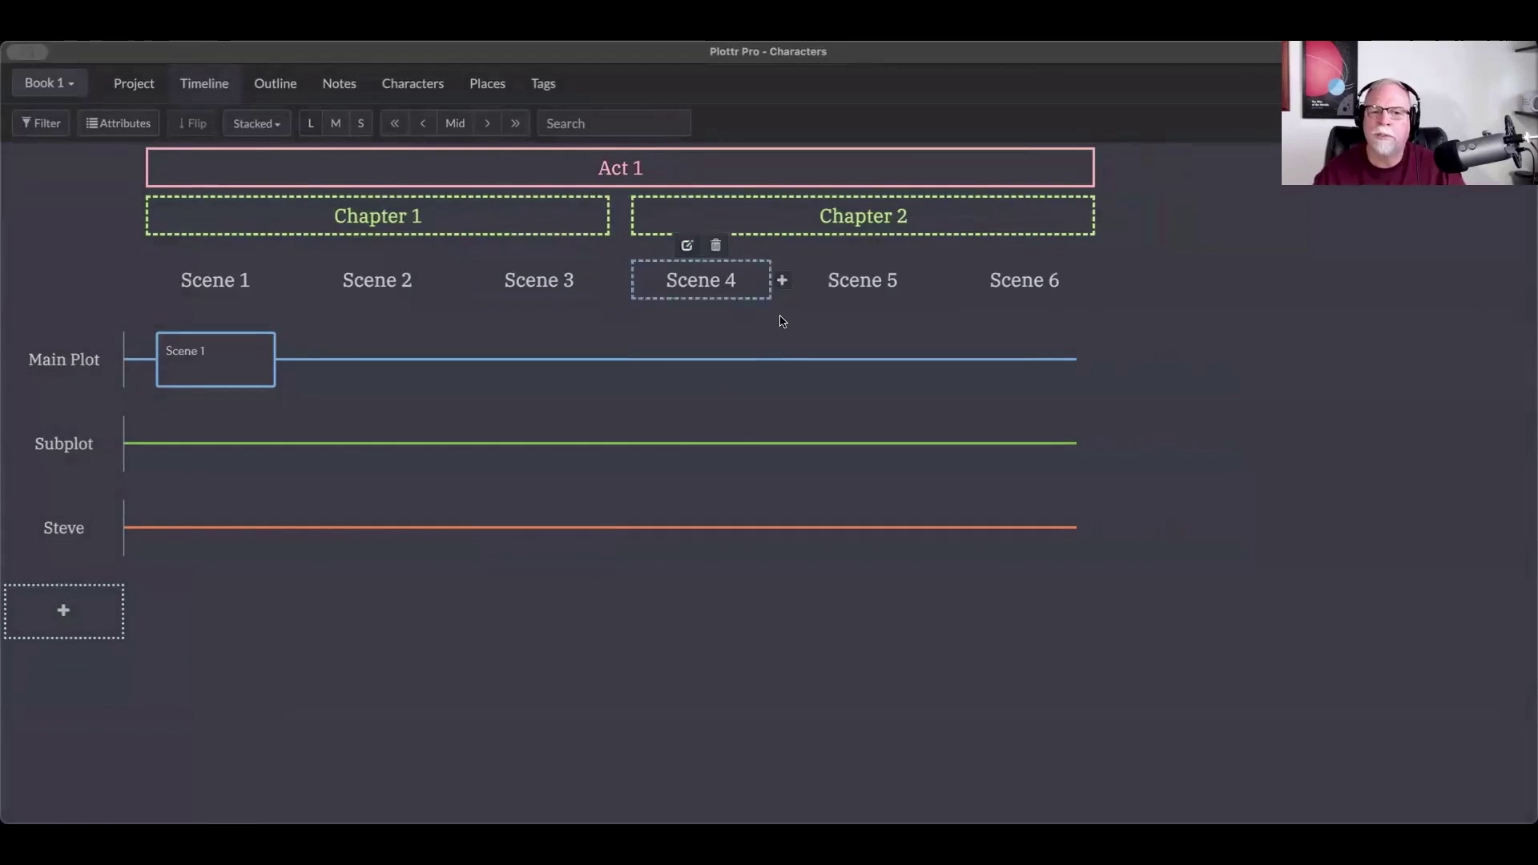
mouse_move(1038, 318)
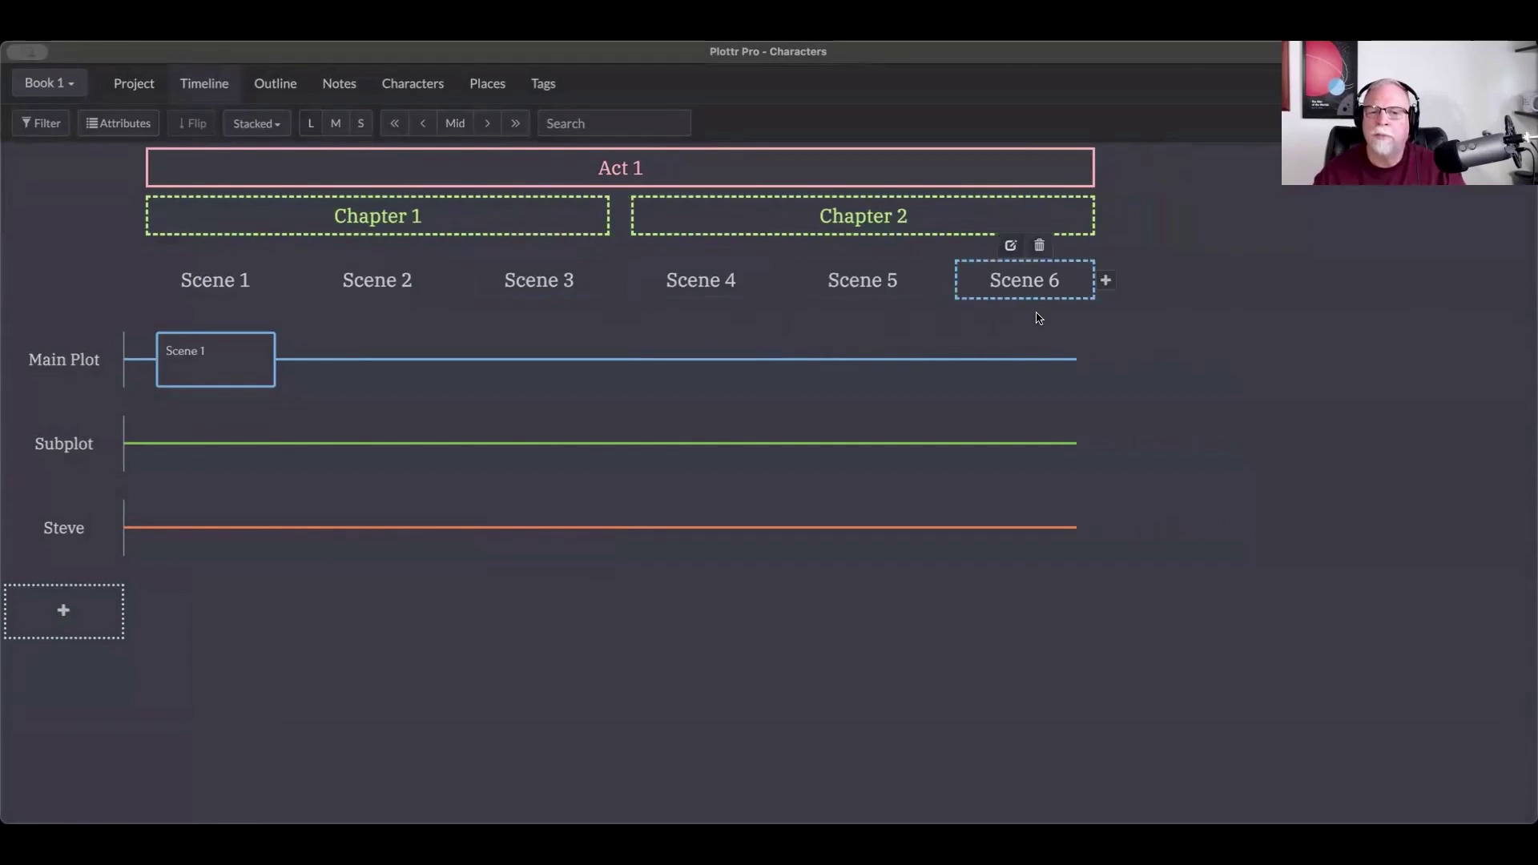
mouse_move(860, 159)
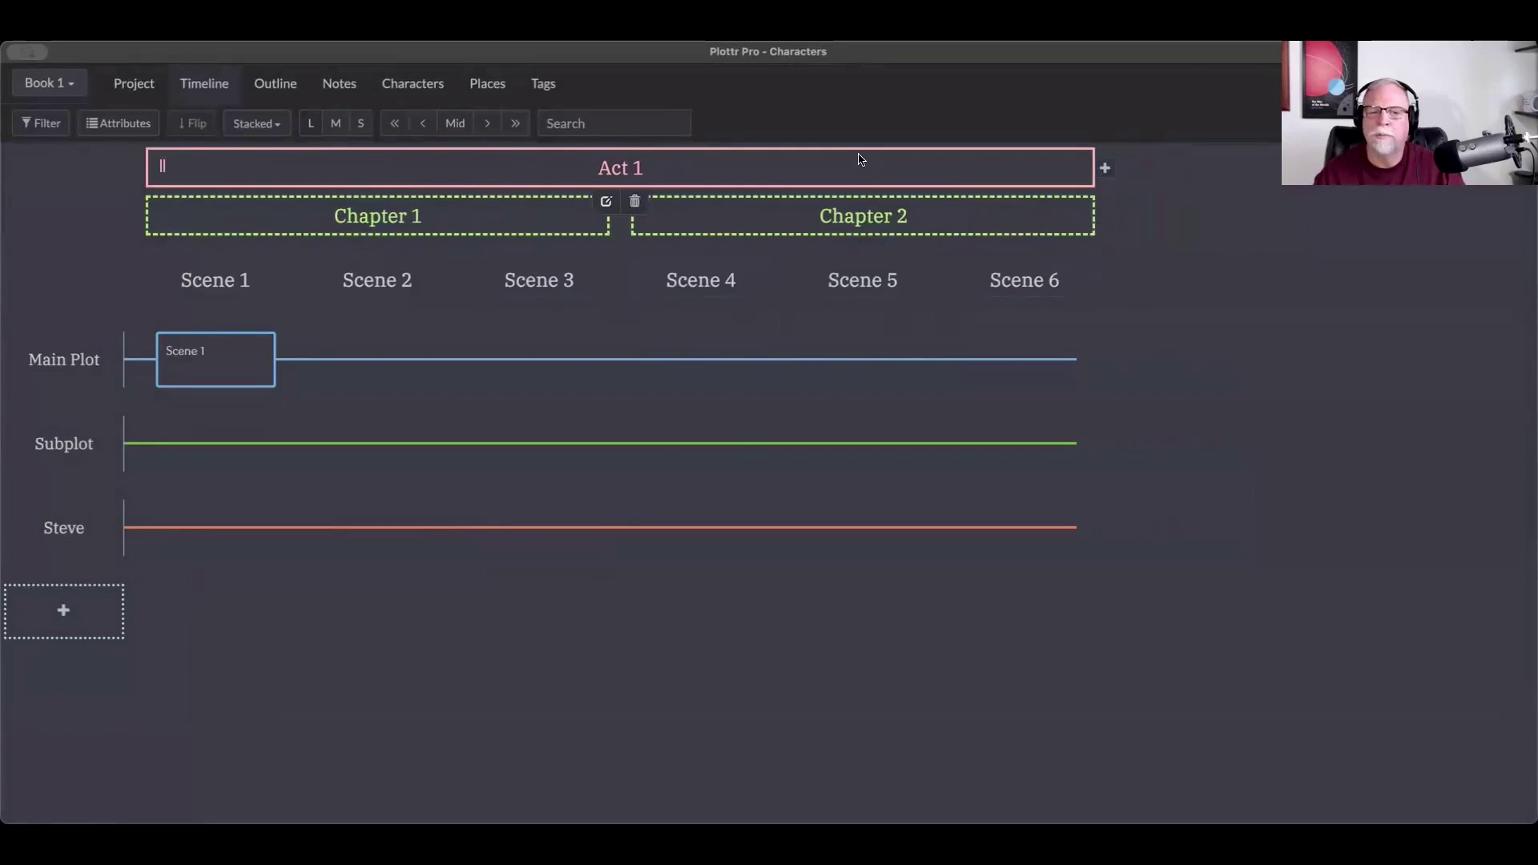
click(1105, 169)
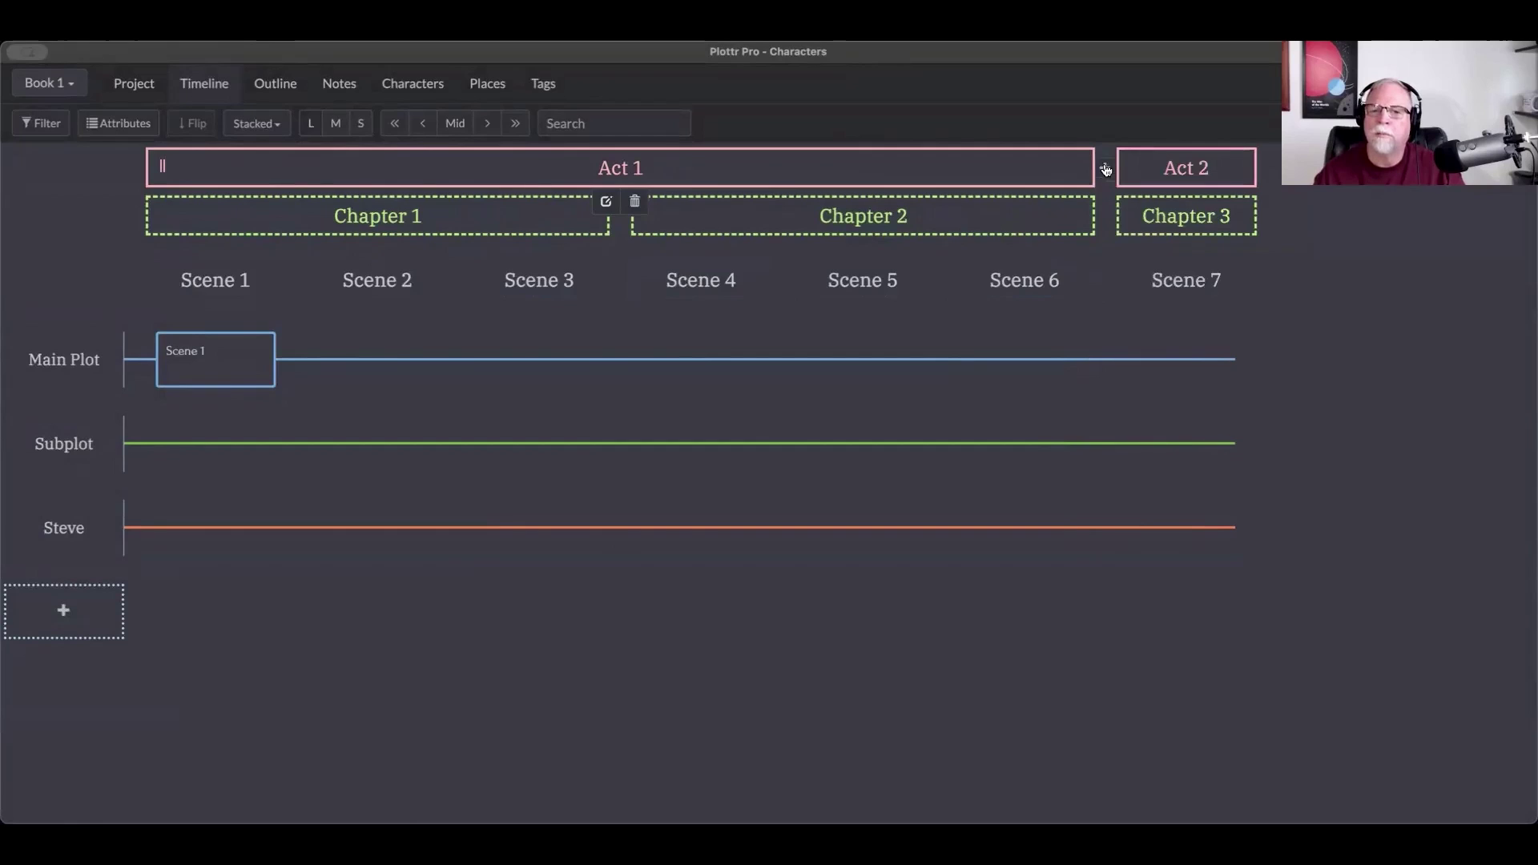
mouse_move(1157, 219)
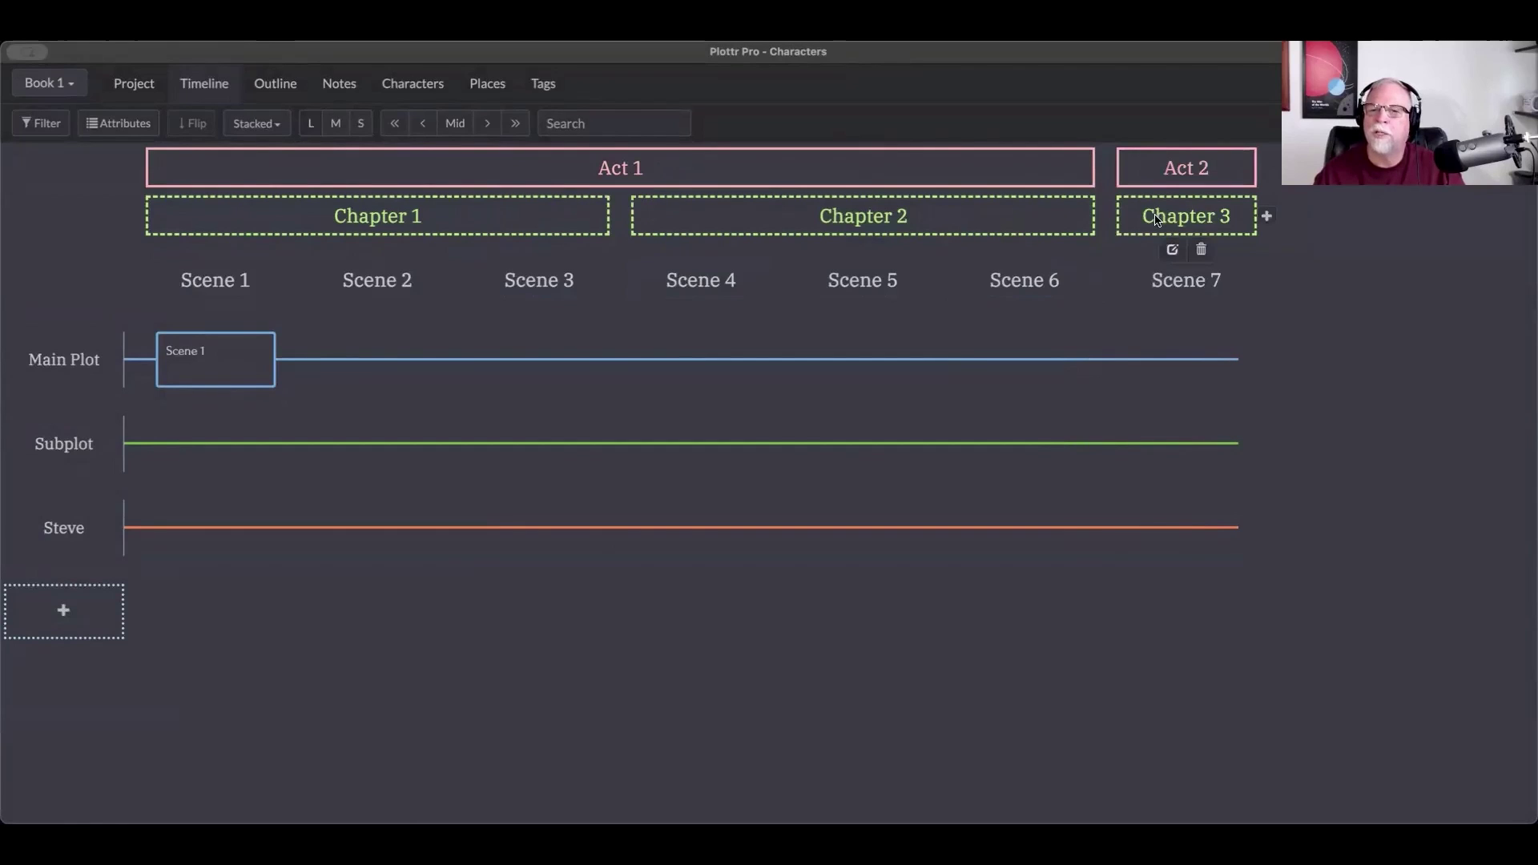
click(1264, 217)
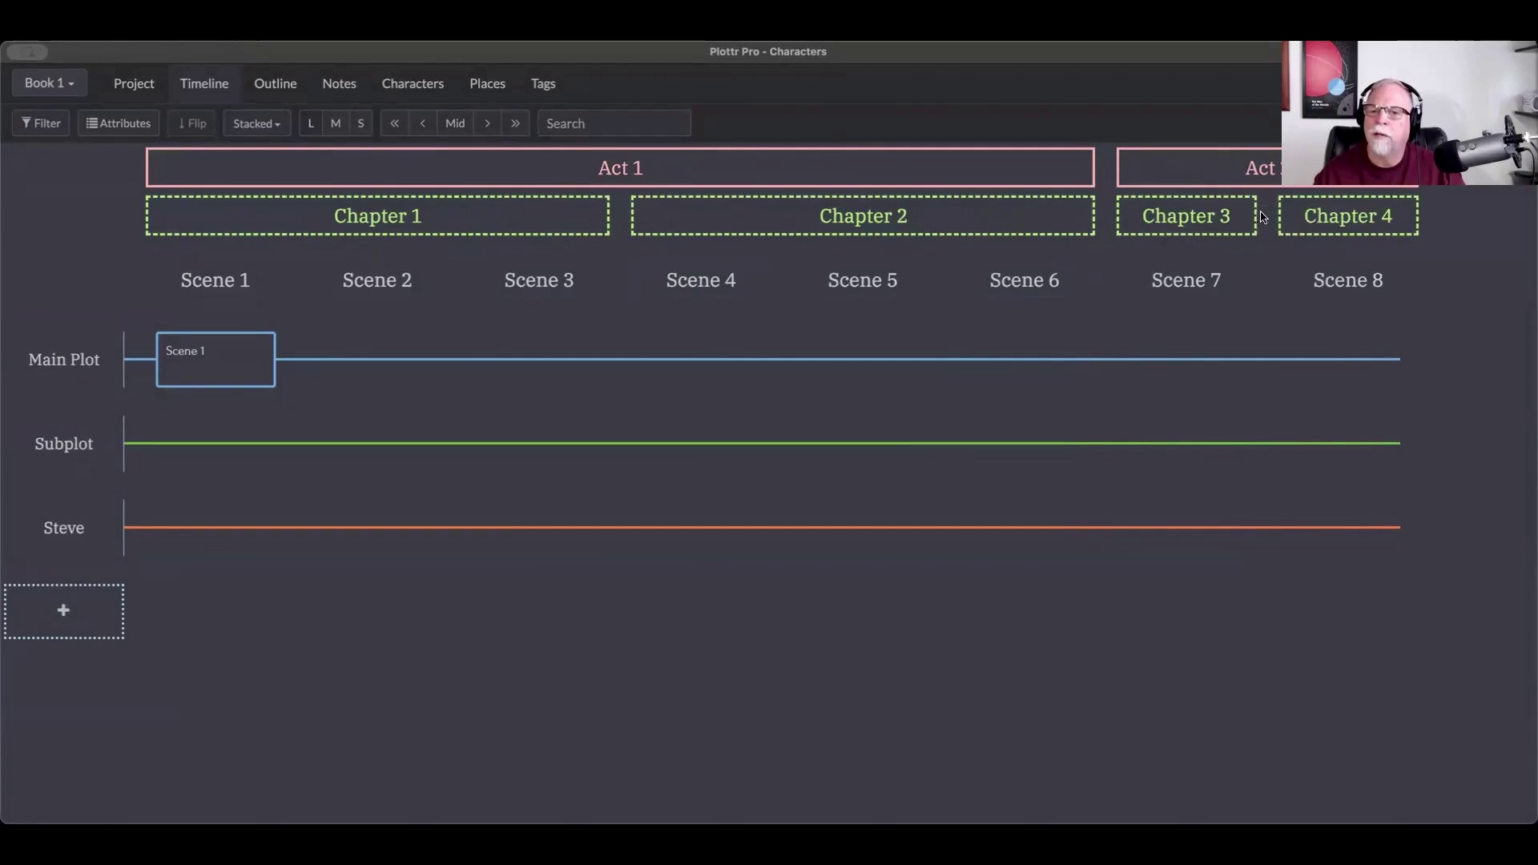
Step: Add two more scenes to Chapter 3 and two more to Chapter 4 so each holds three scenes
mouse_move(1230, 278)
click(1267, 282)
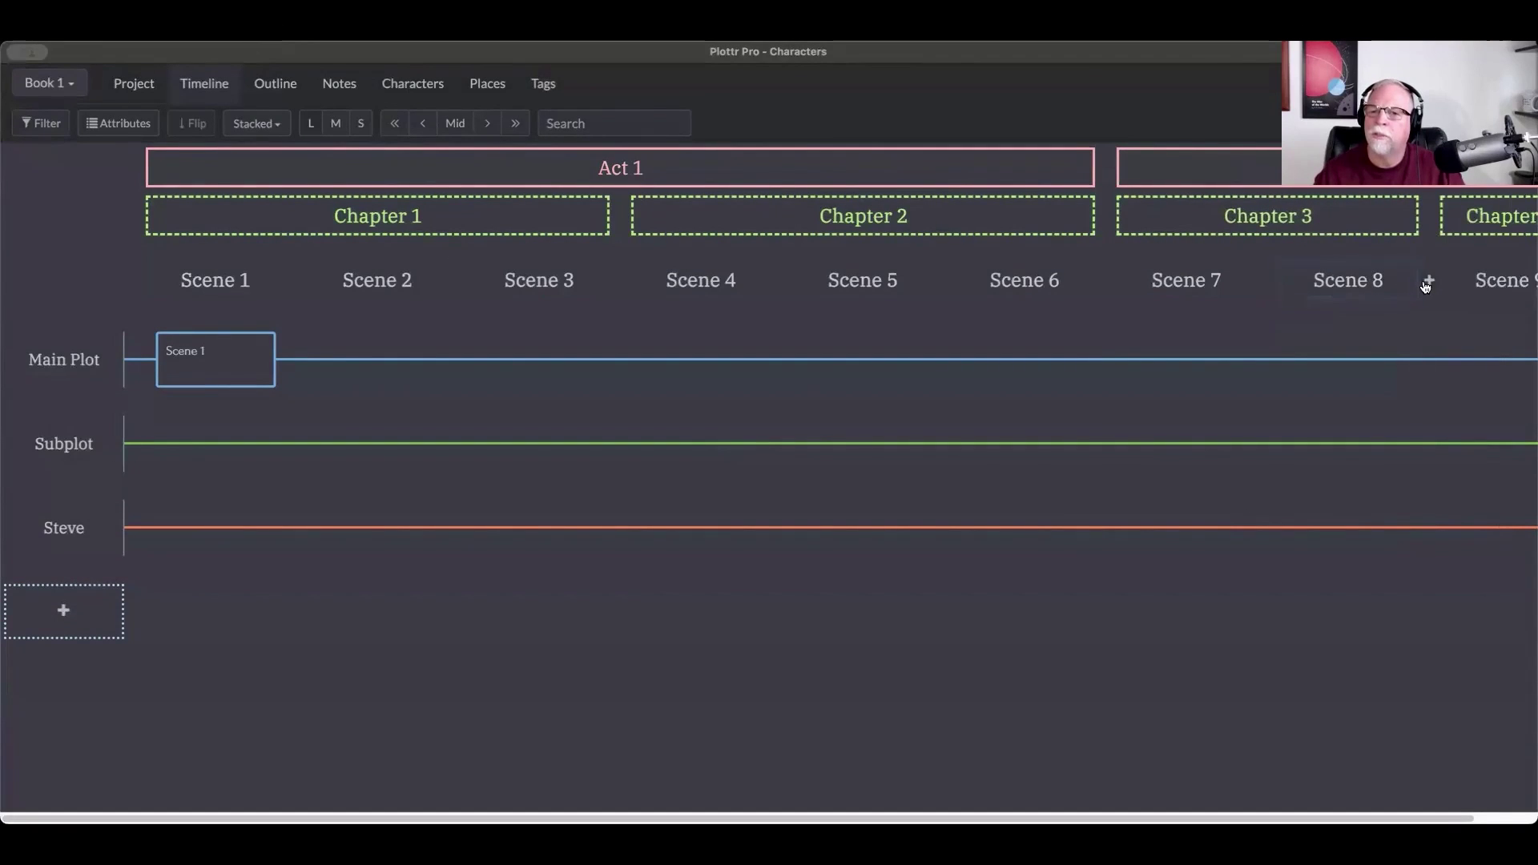
click(1427, 283)
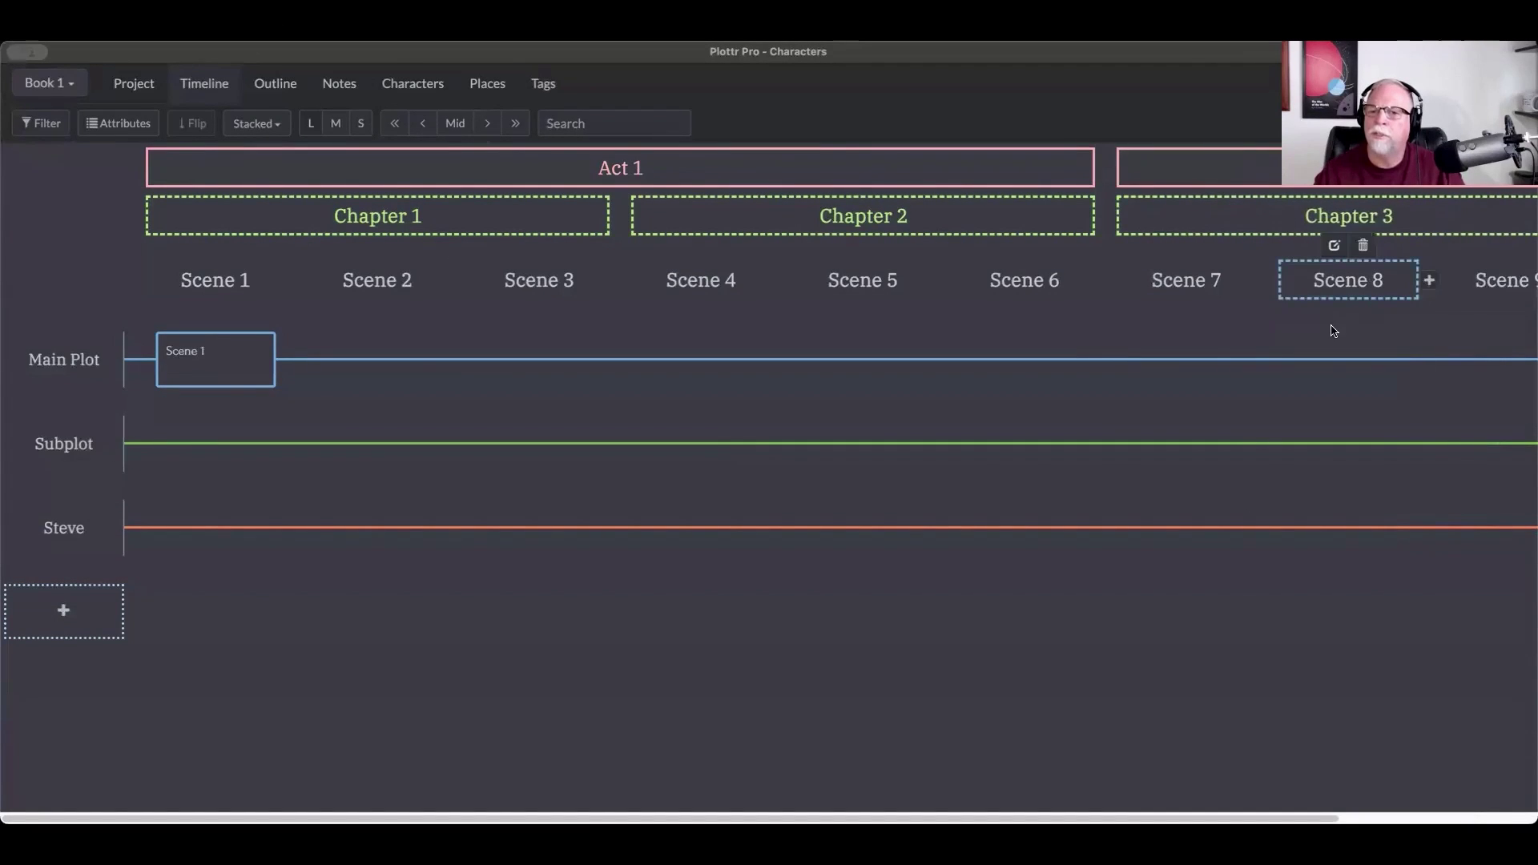
mouse_move(1215, 358)
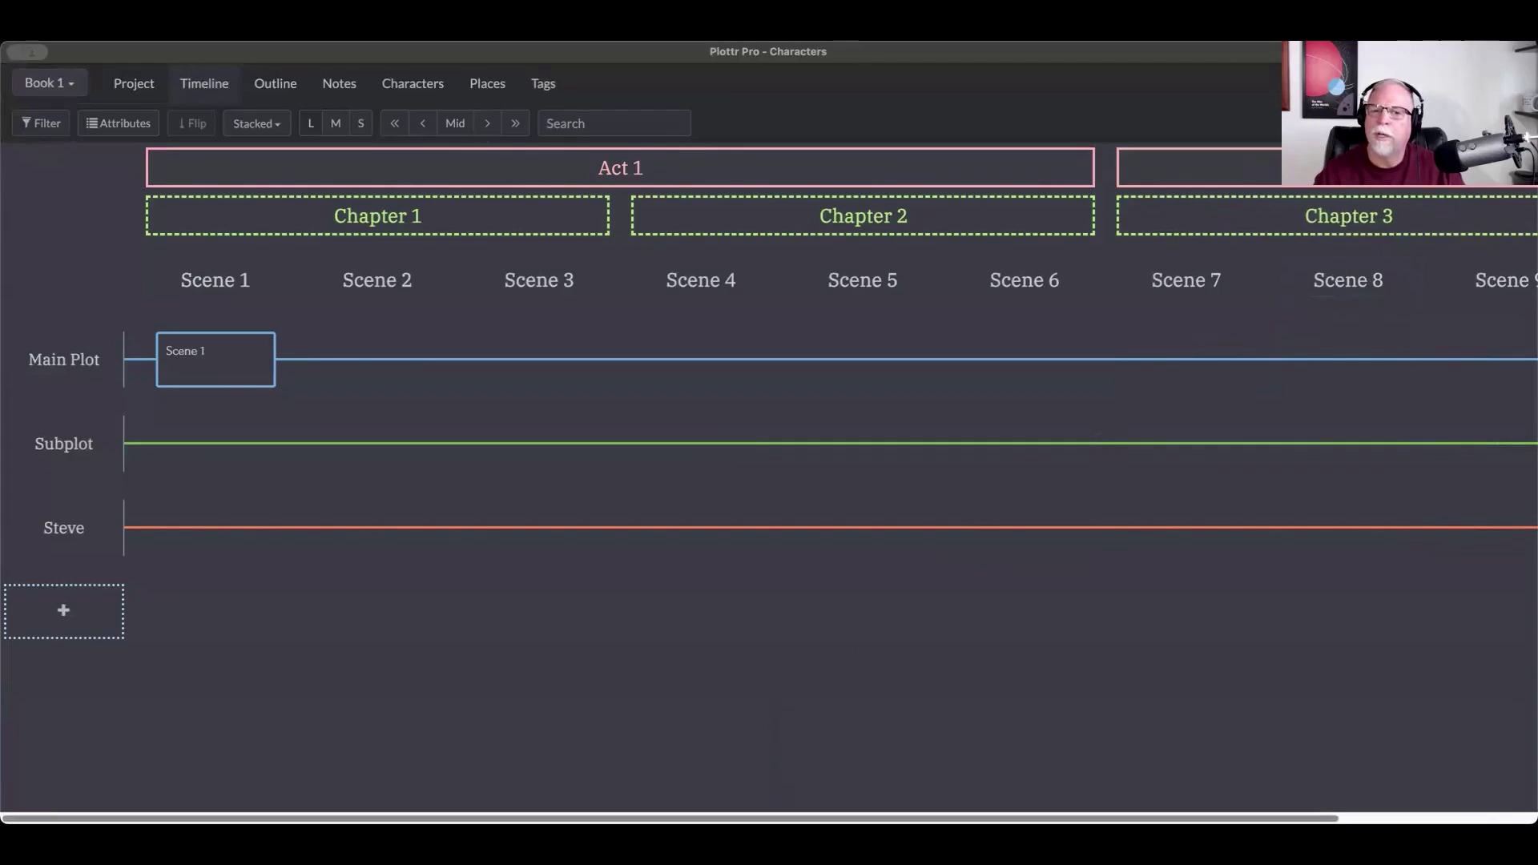
scroll(1103, 607, right, 3)
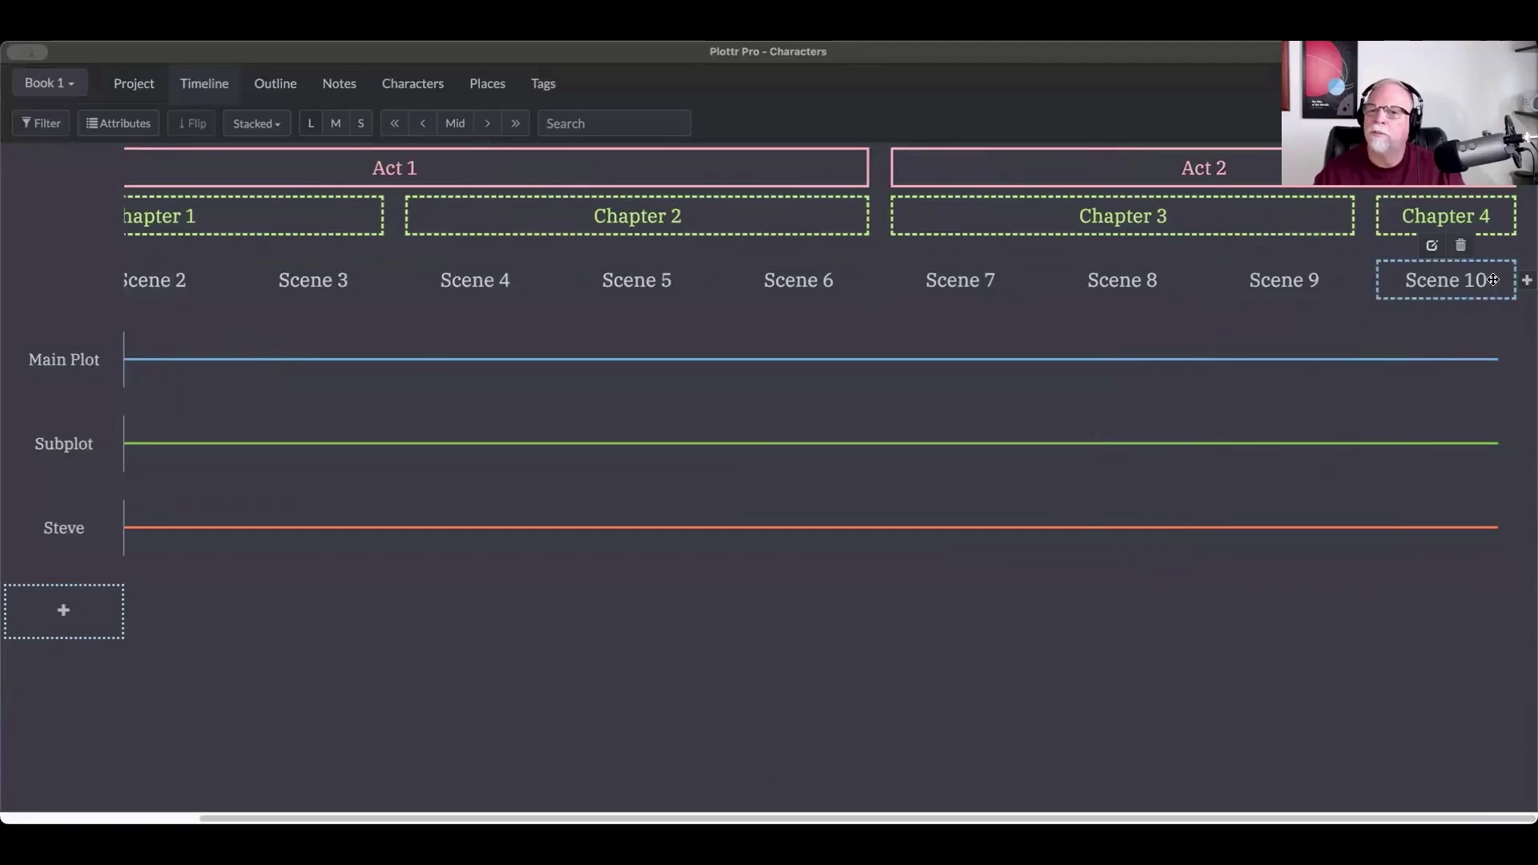
click(1525, 282)
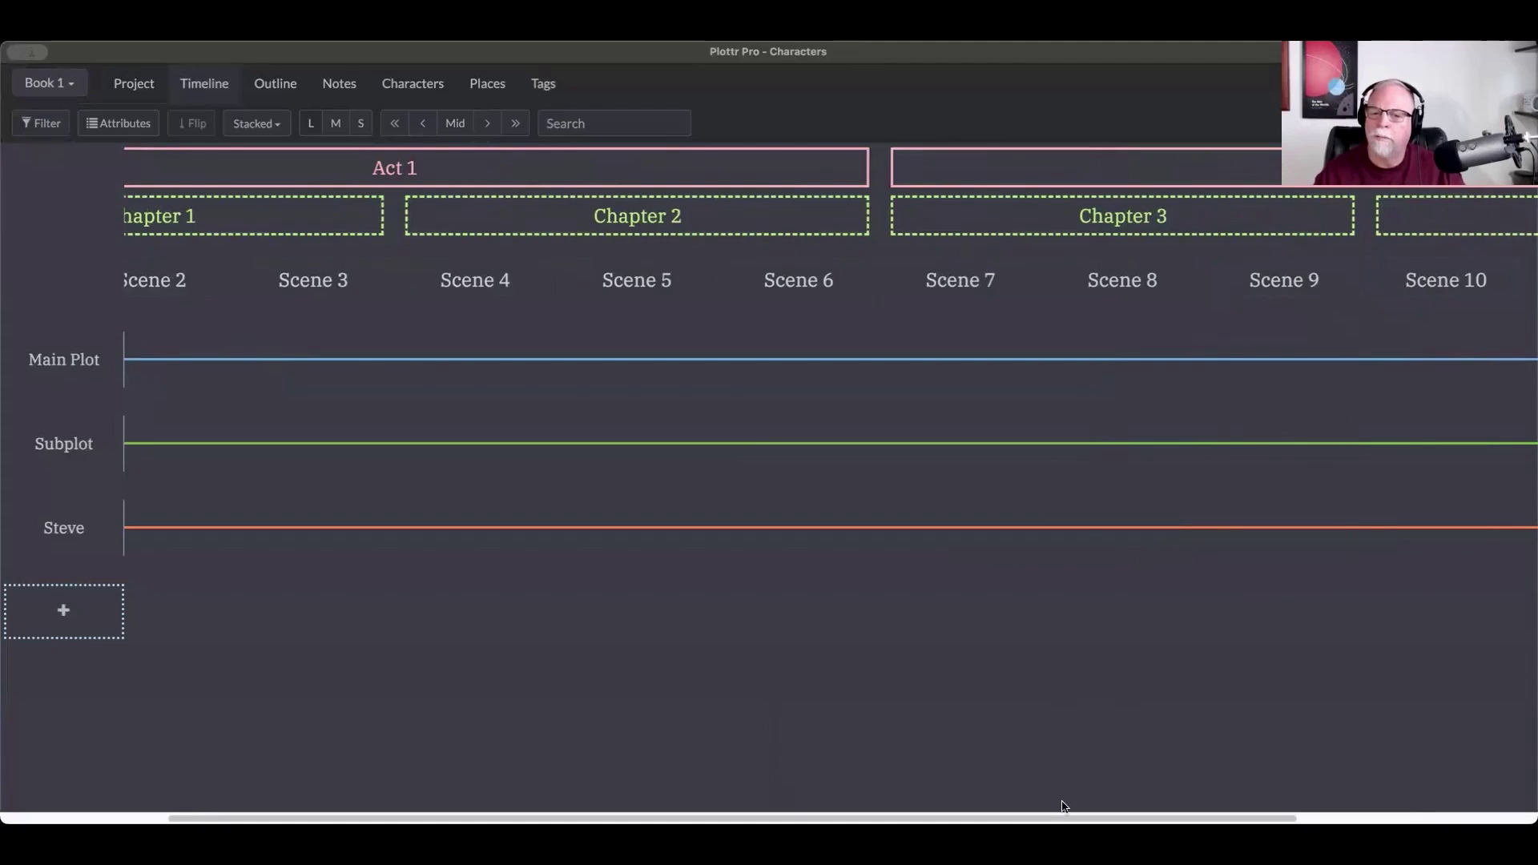
scroll(1223, 805, right, 5)
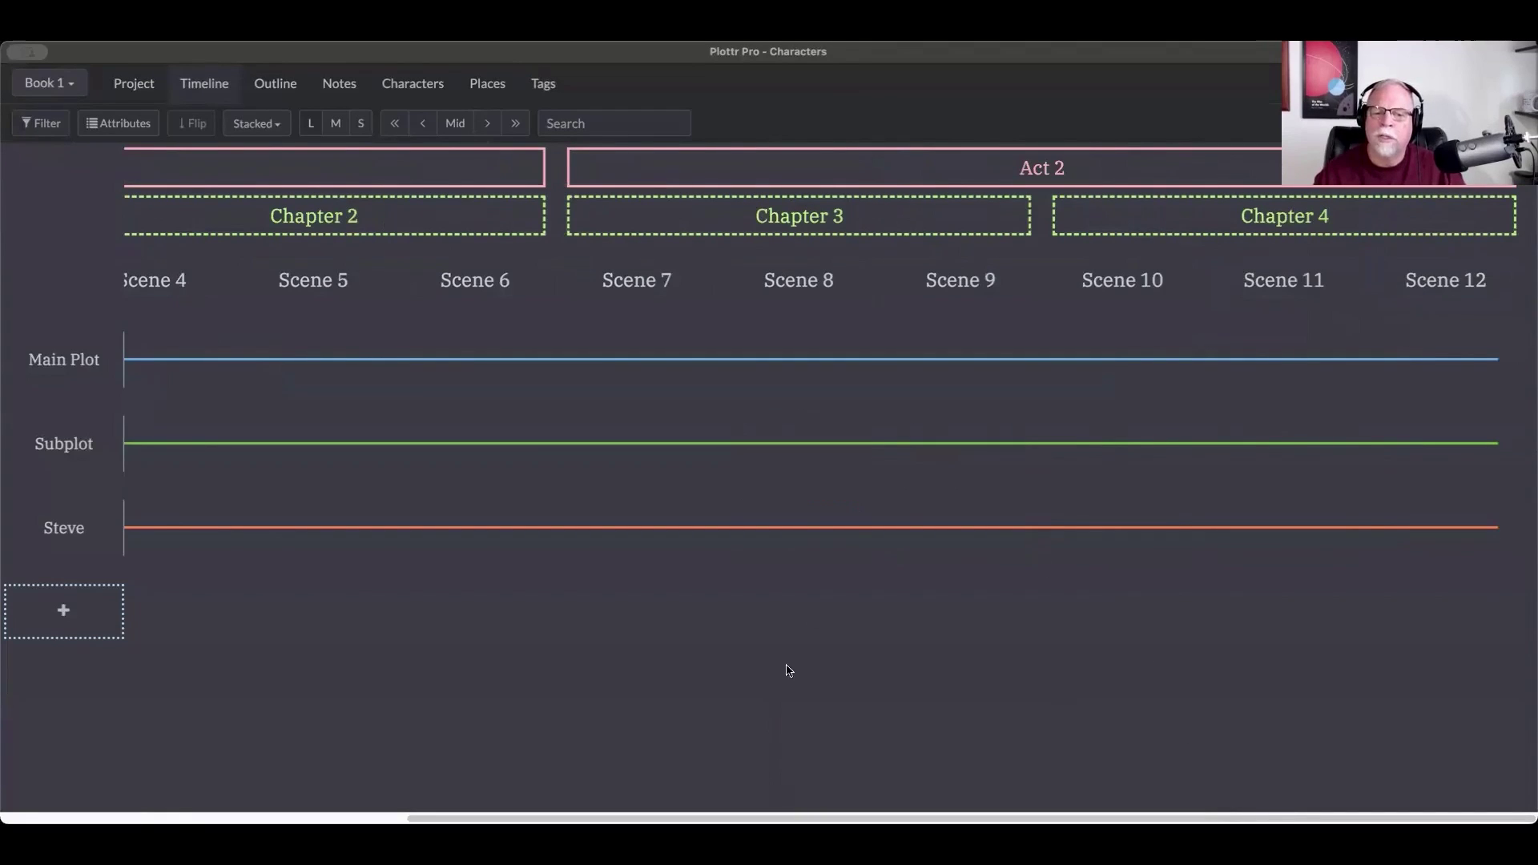
Step: Reduce the timeline structure to one level by deleting the Act and Chapter levels, and close the structure settings
scroll(824, 773, left, 4)
scroll(557, 797, left, 5)
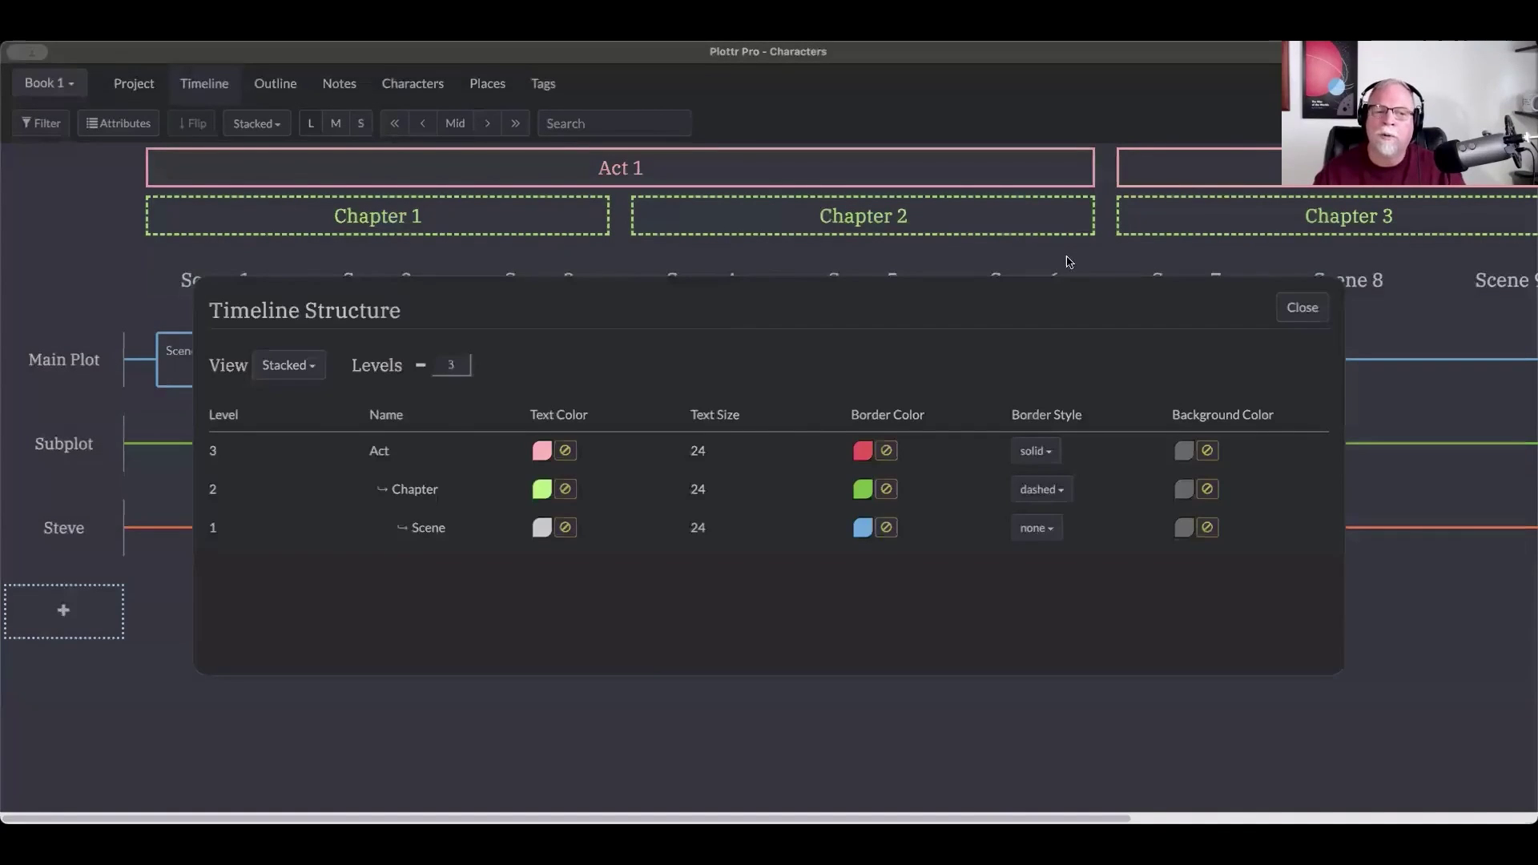
click(420, 367)
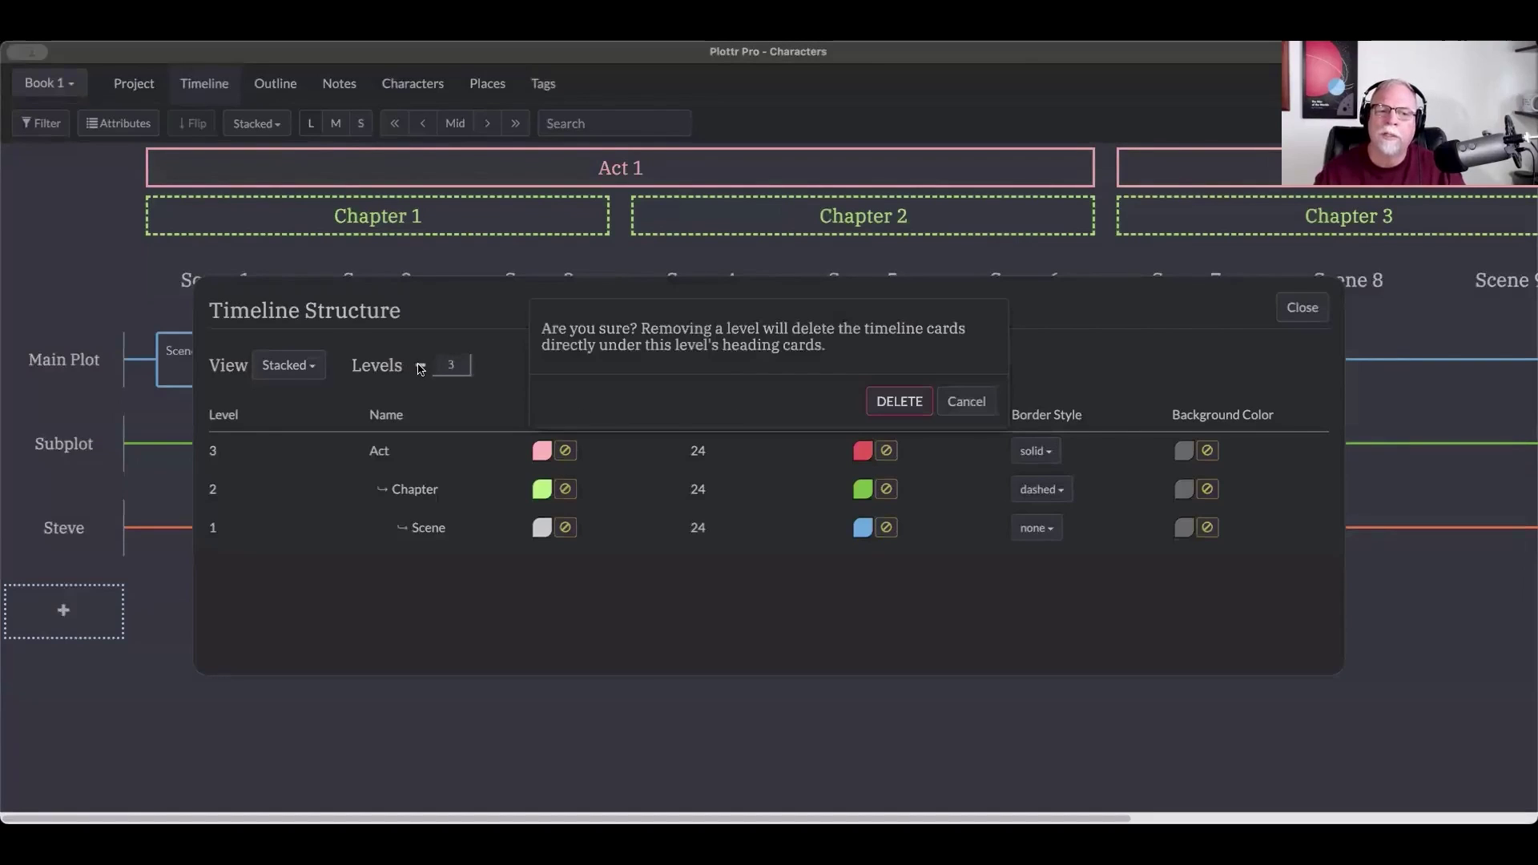
click(890, 399)
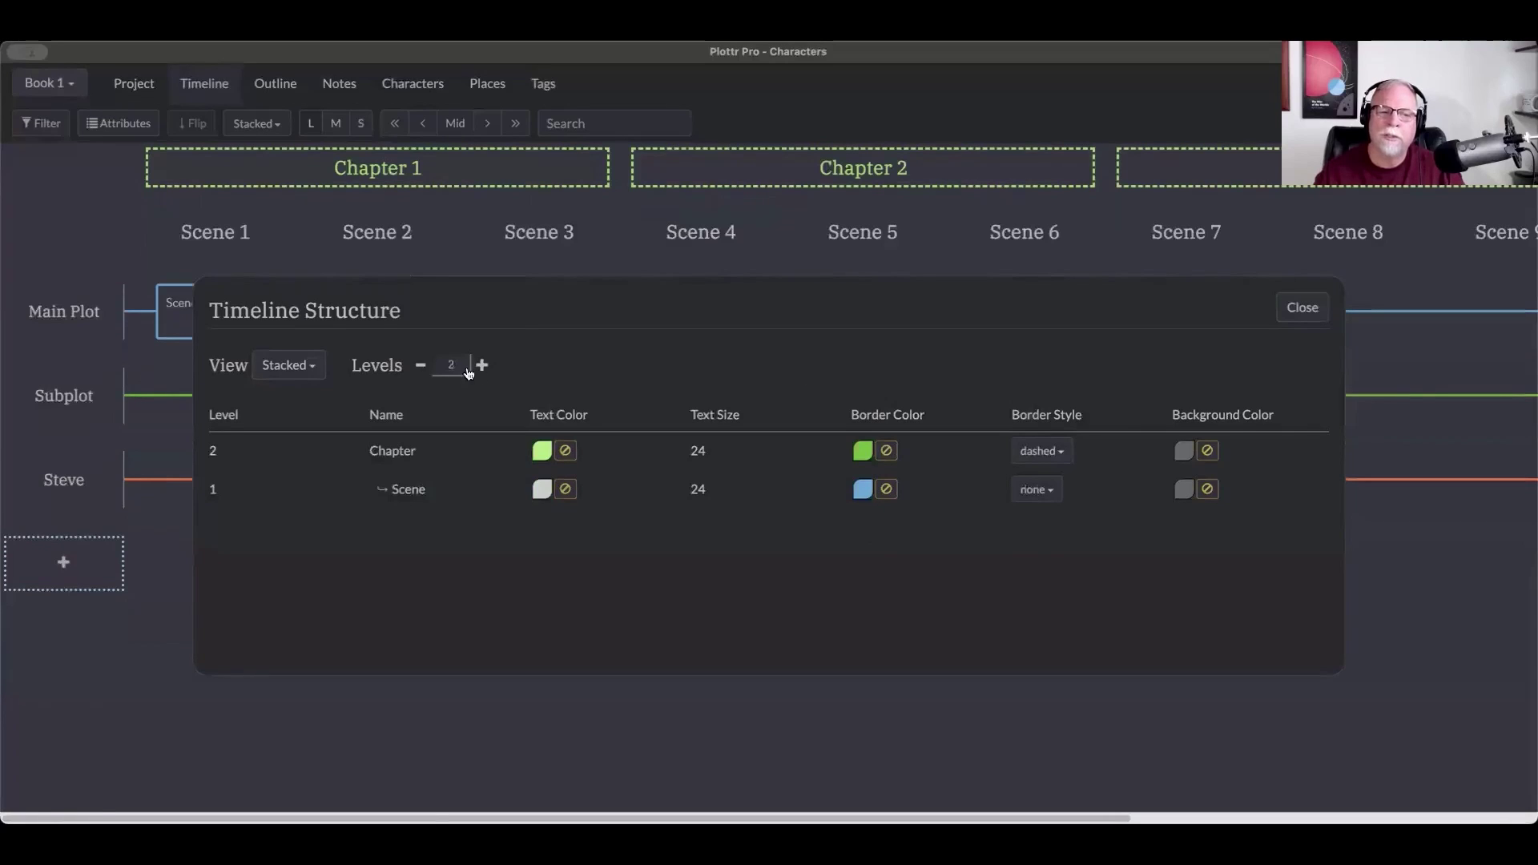
click(419, 366)
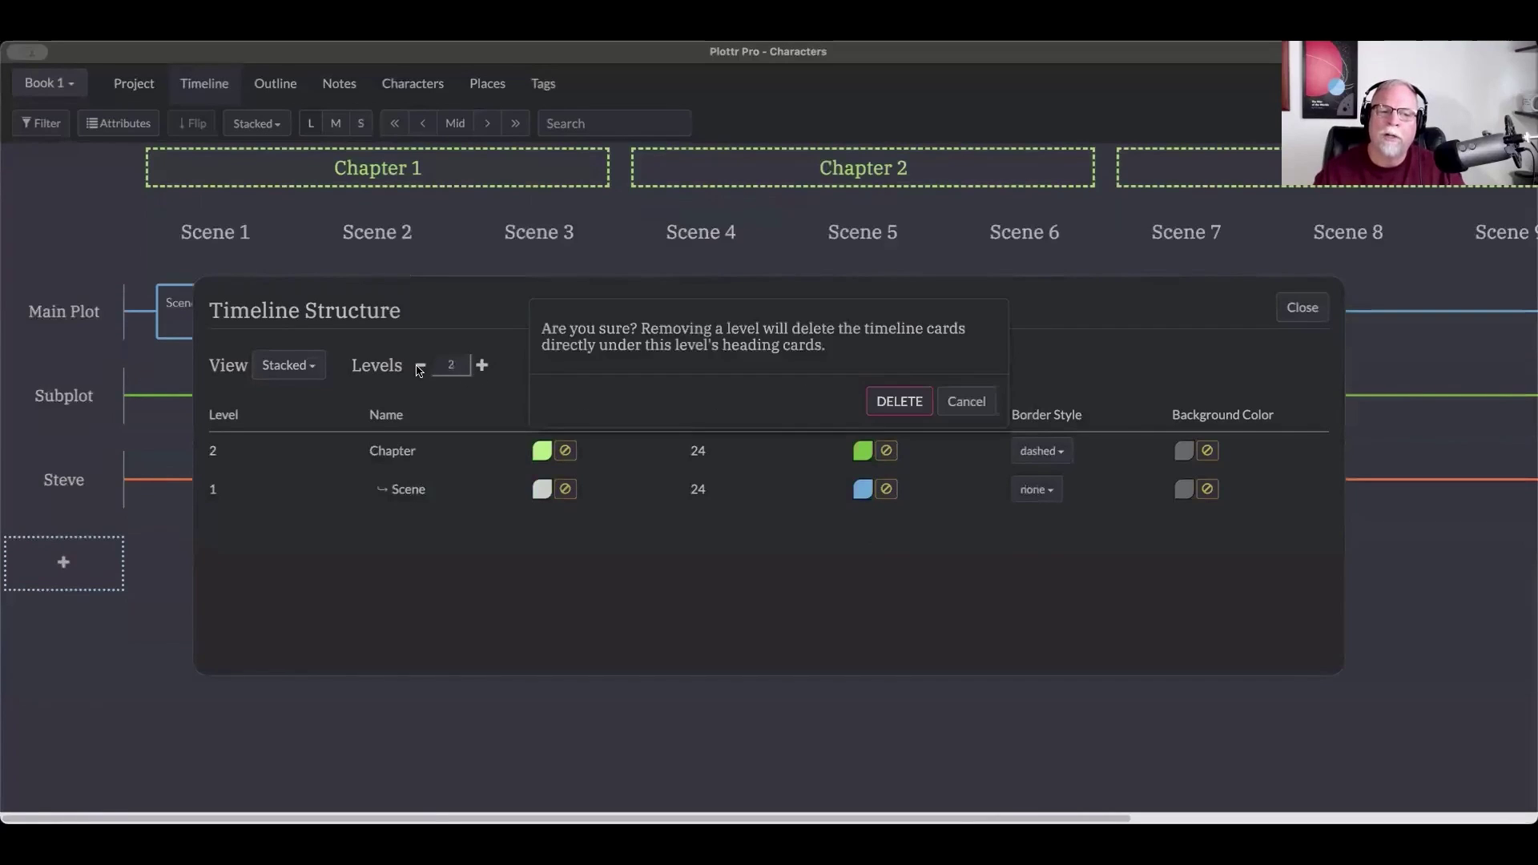
click(895, 400)
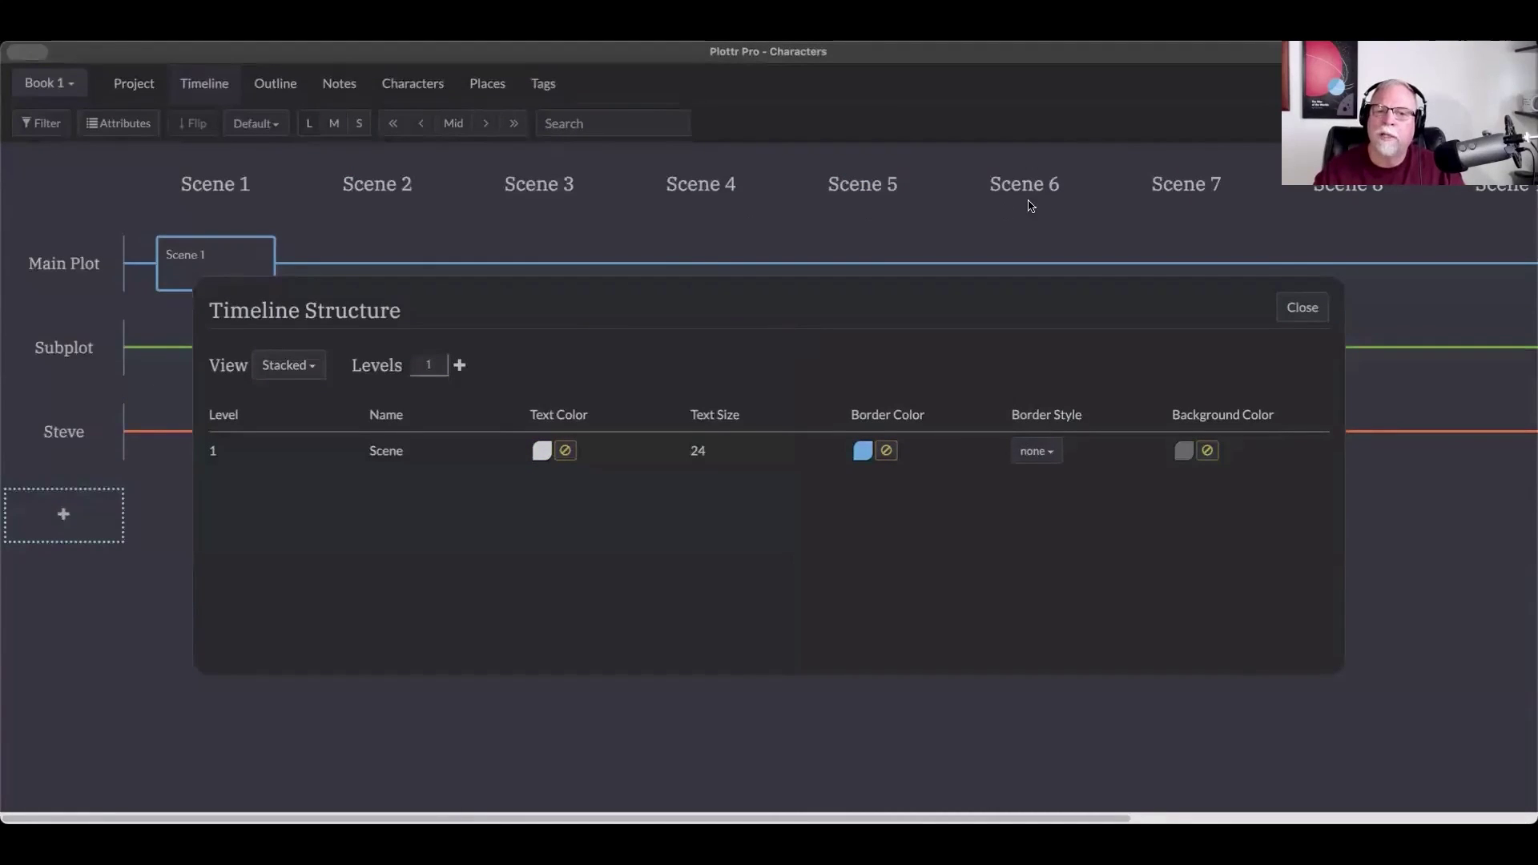
click(1303, 309)
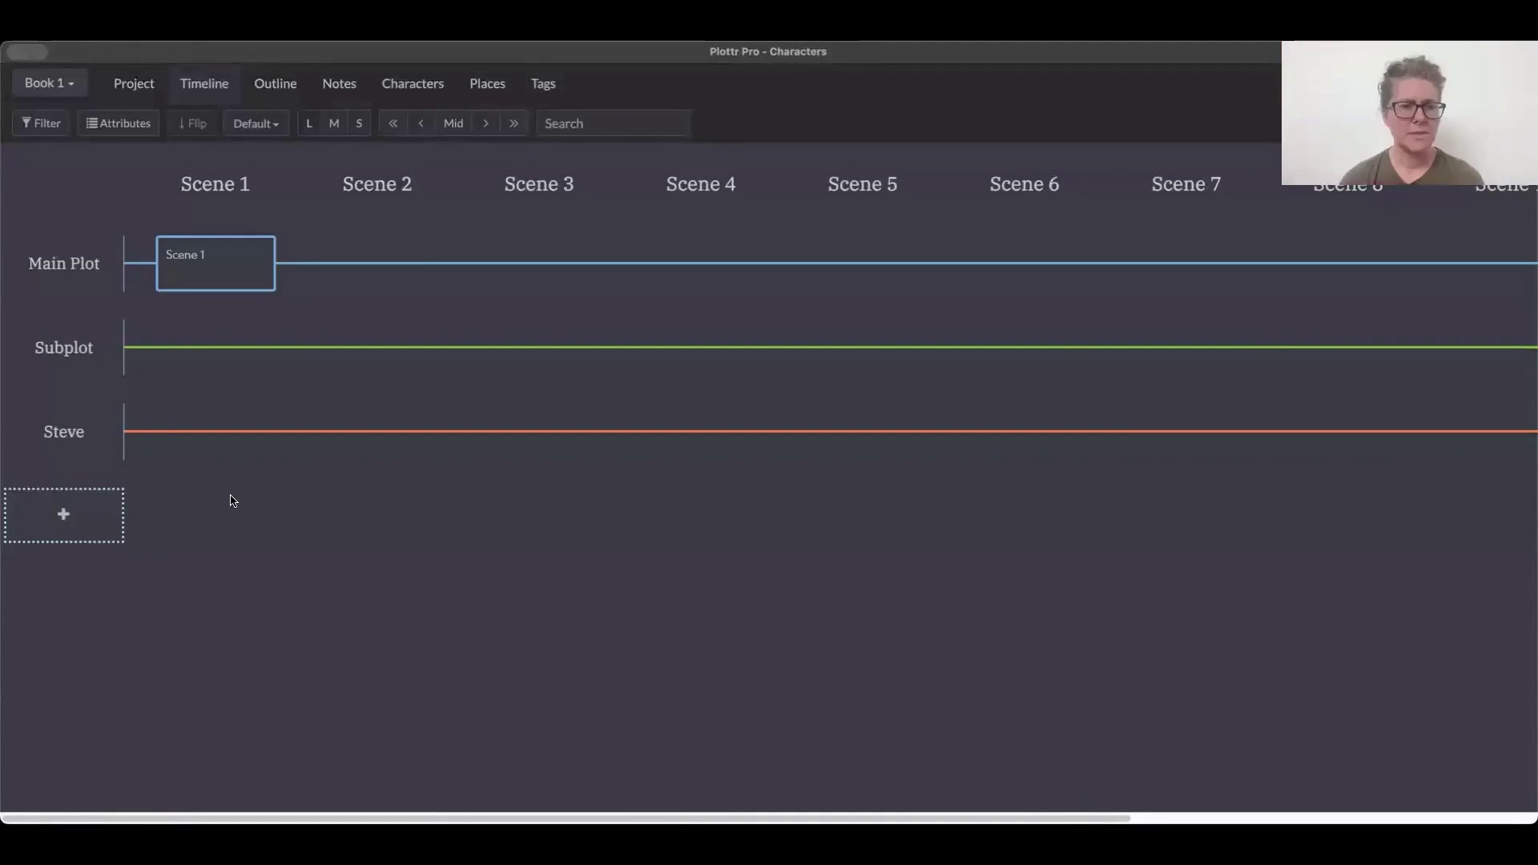
Step: Duplicate the orange plotline below Subplot and move the duplicate to Book 2
mouse_move(95, 445)
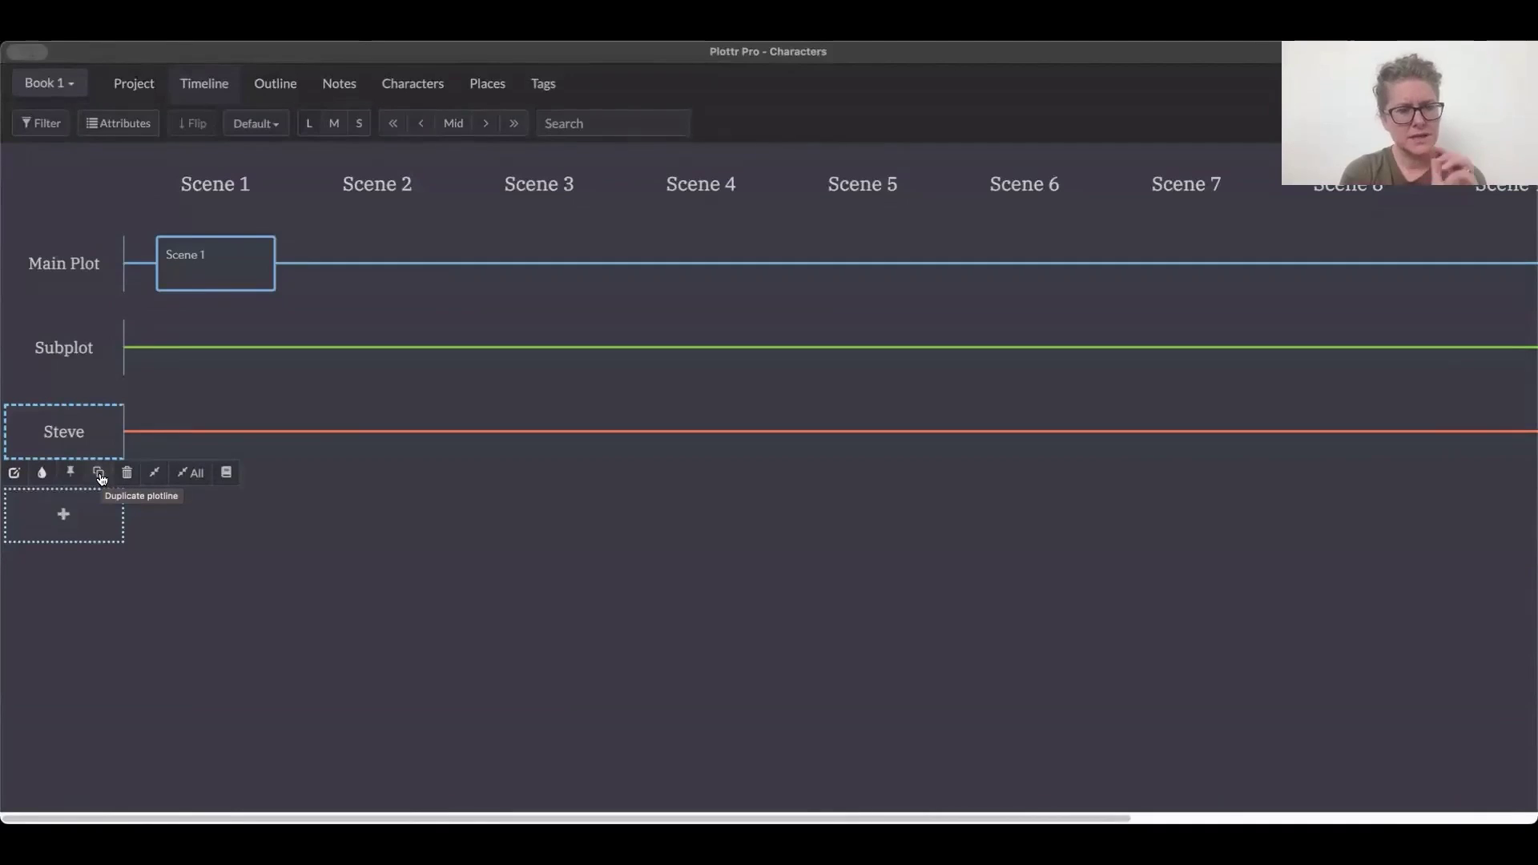
click(99, 474)
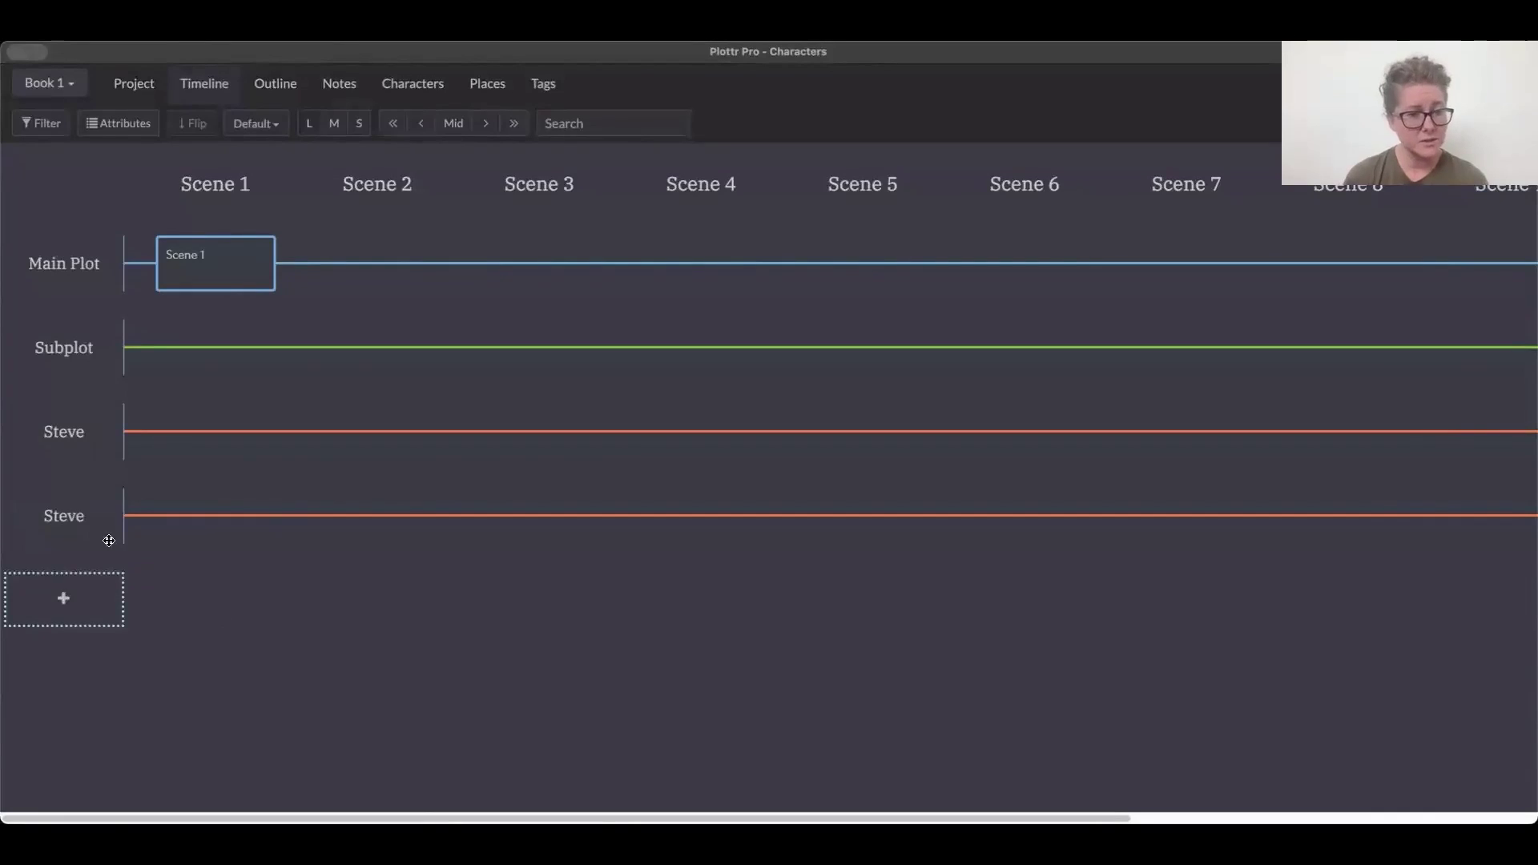
mouse_move(108, 525)
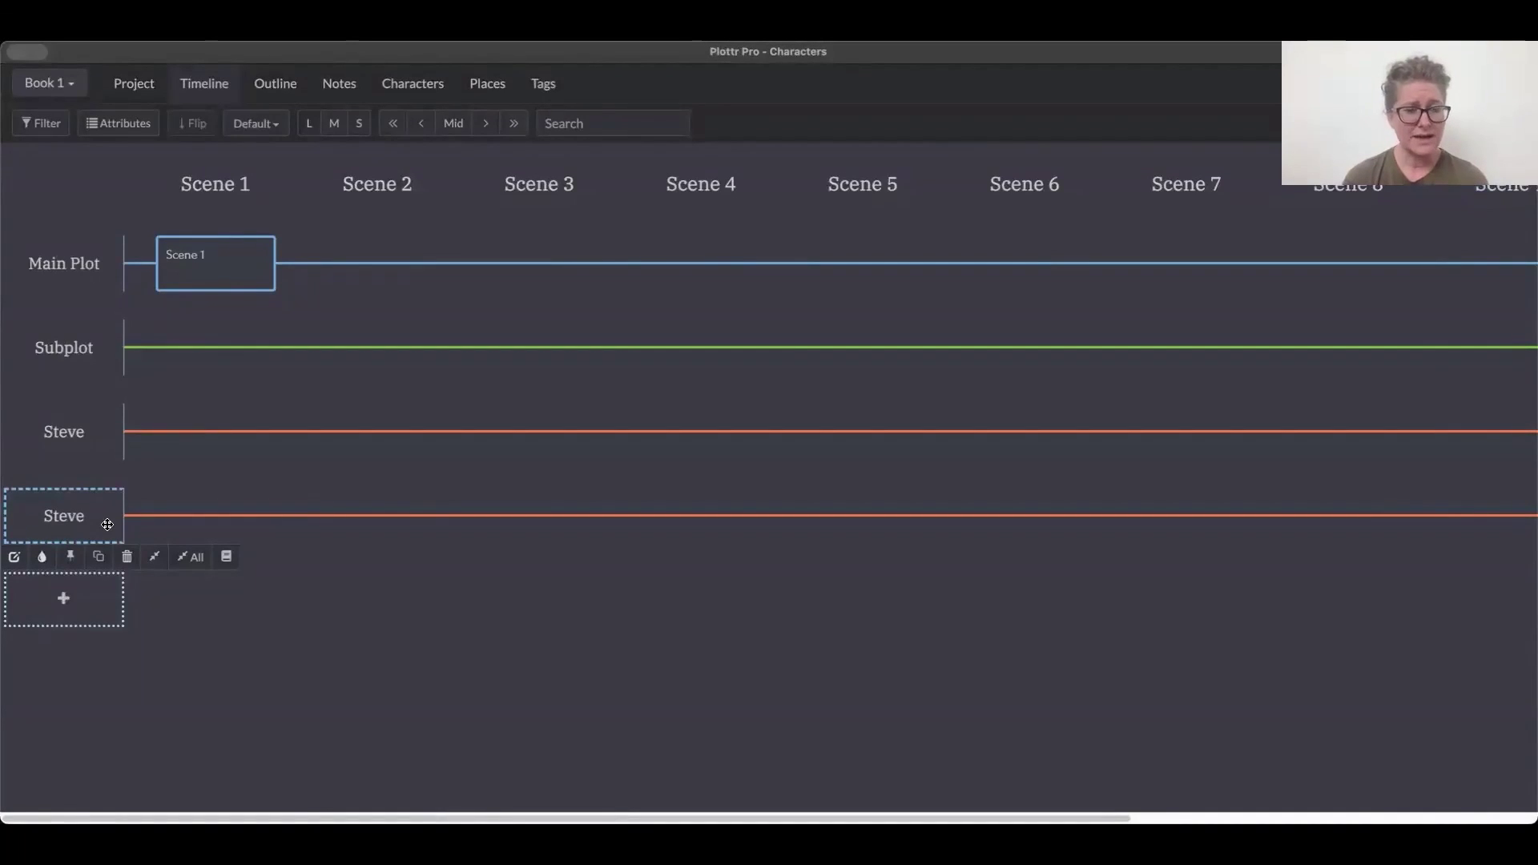
click(227, 559)
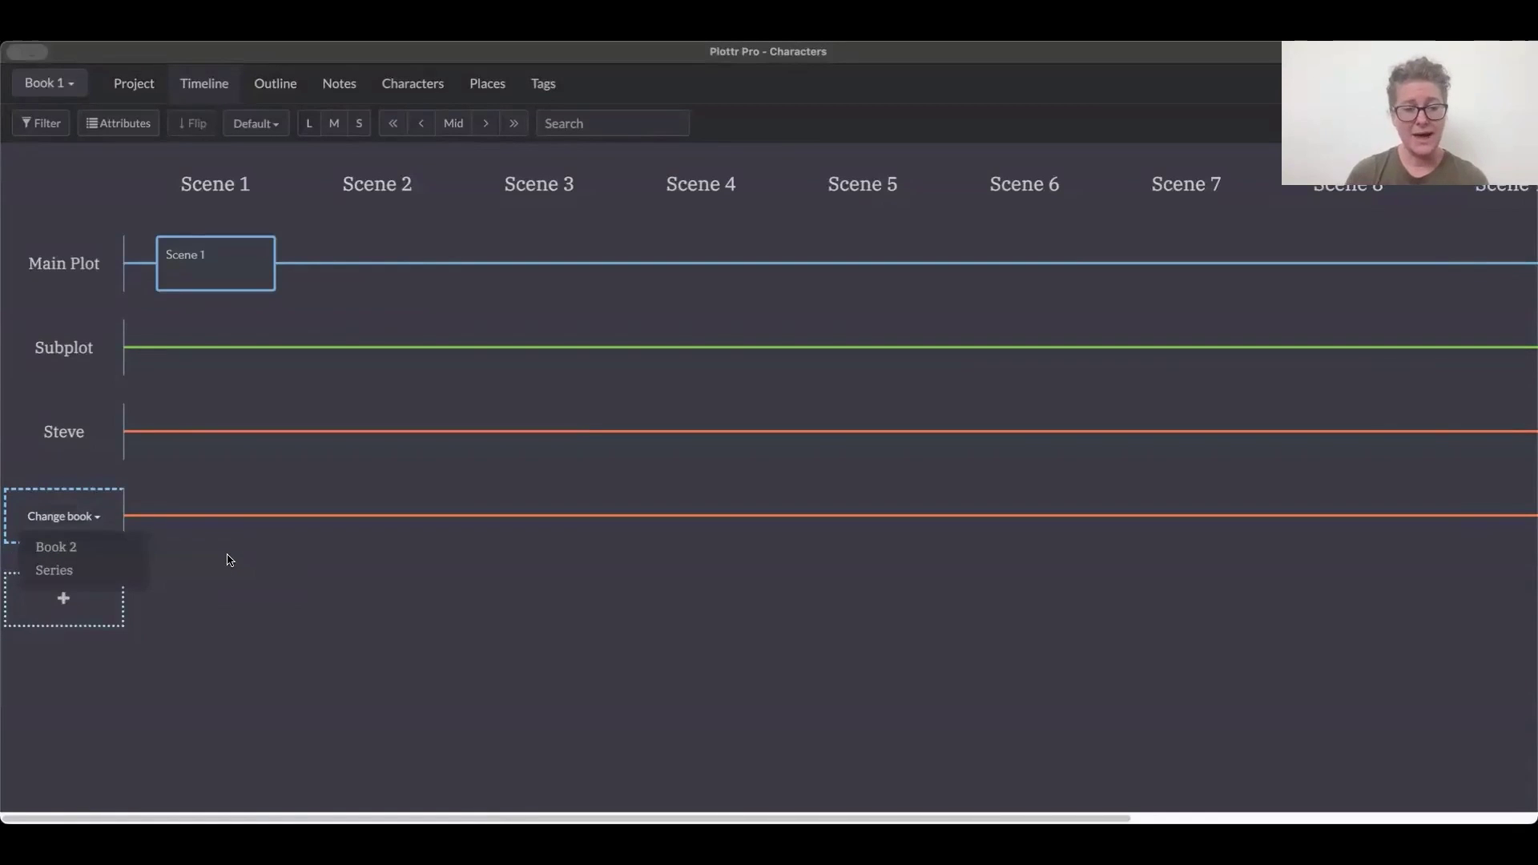
click(56, 548)
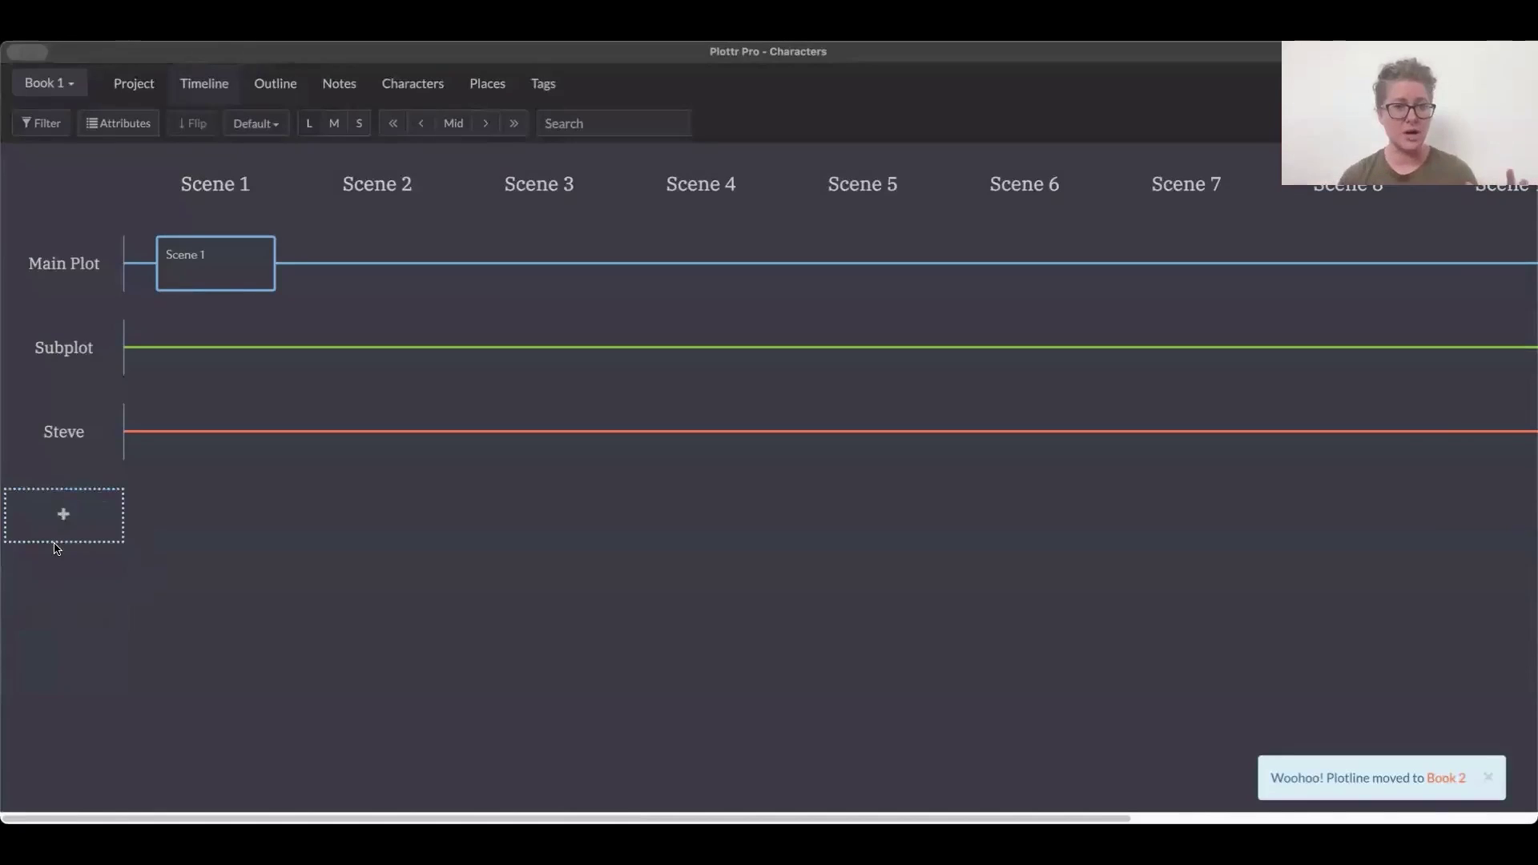
Step: View Book 2's timeline to check the moved plotline, and return to Book 1's timeline
click(133, 85)
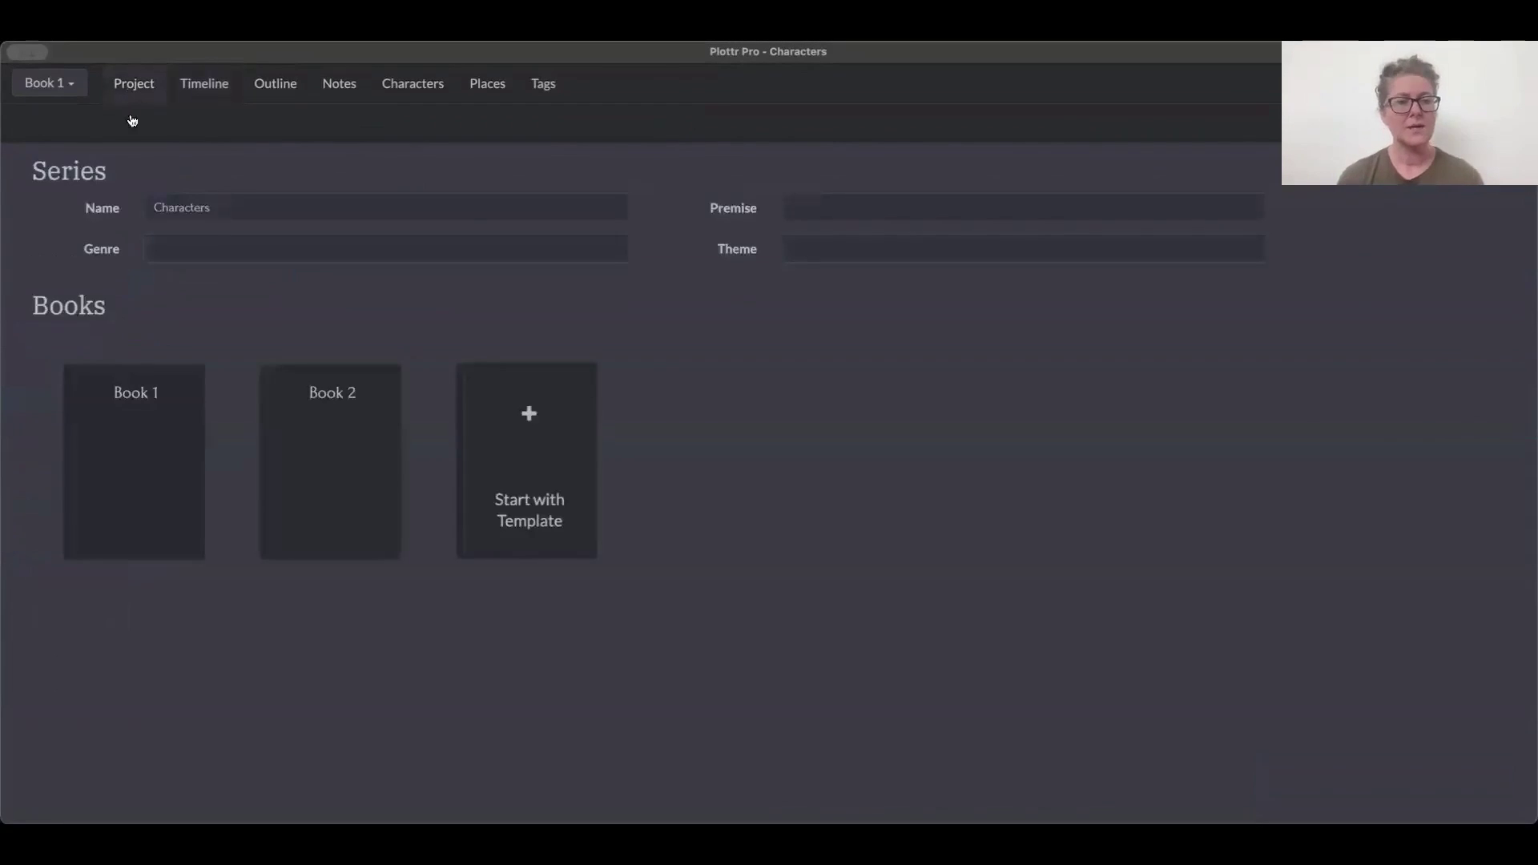
click(335, 435)
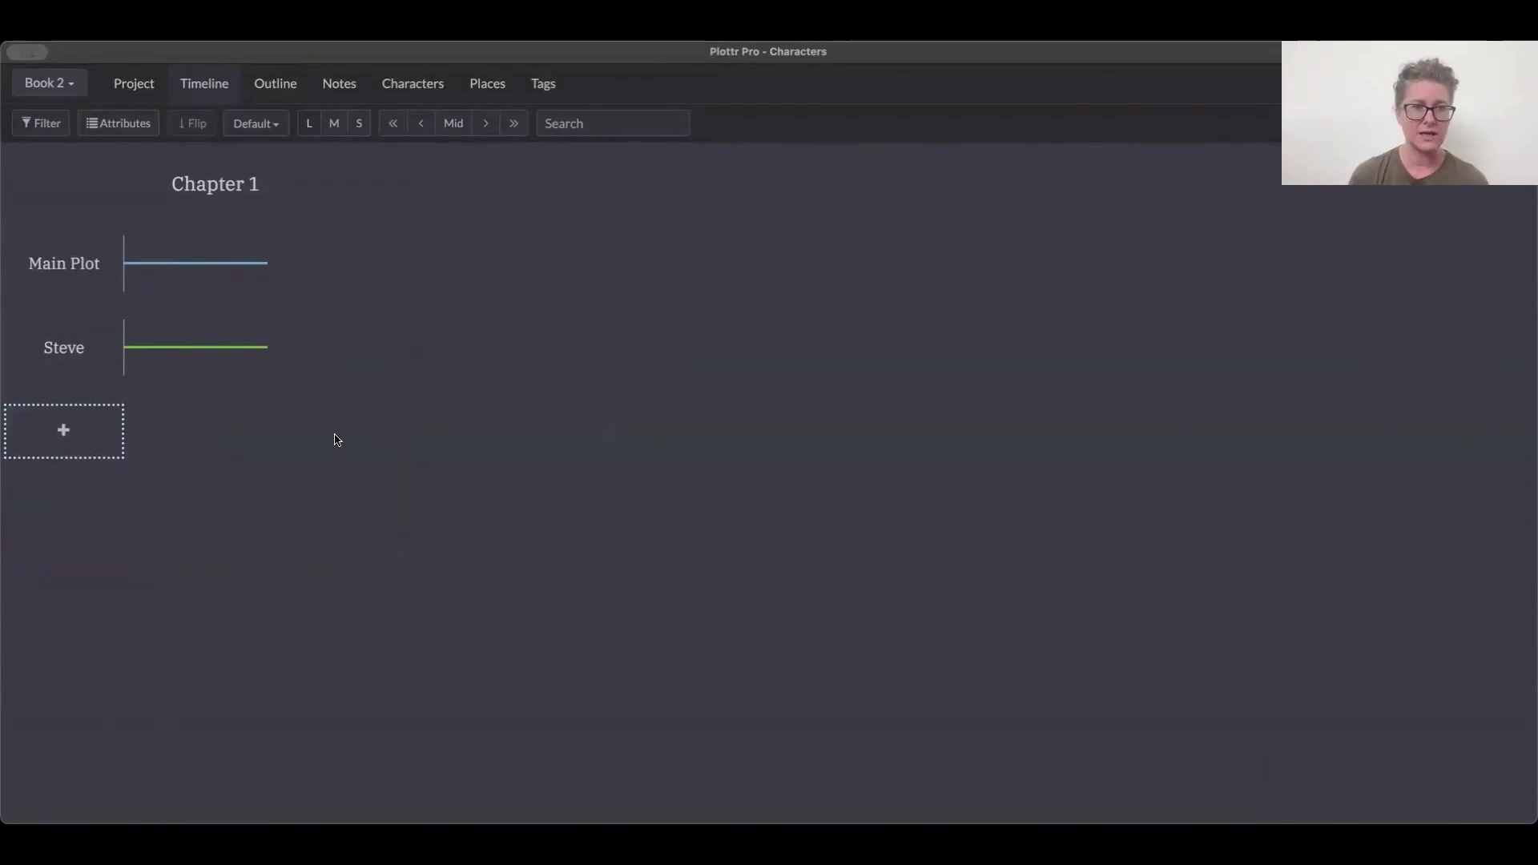
mouse_move(70, 367)
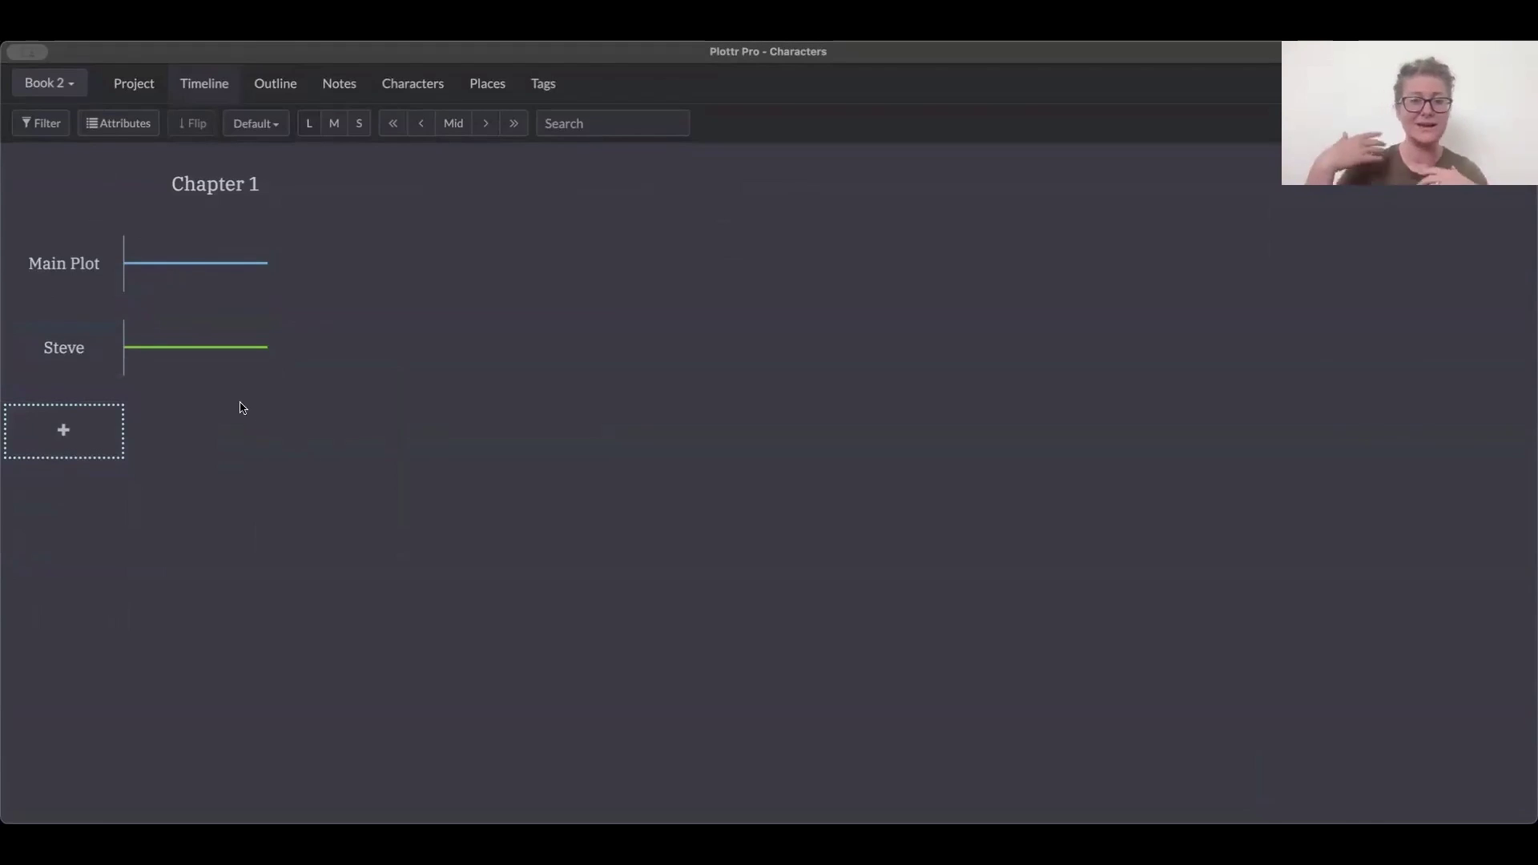
mouse_move(136, 166)
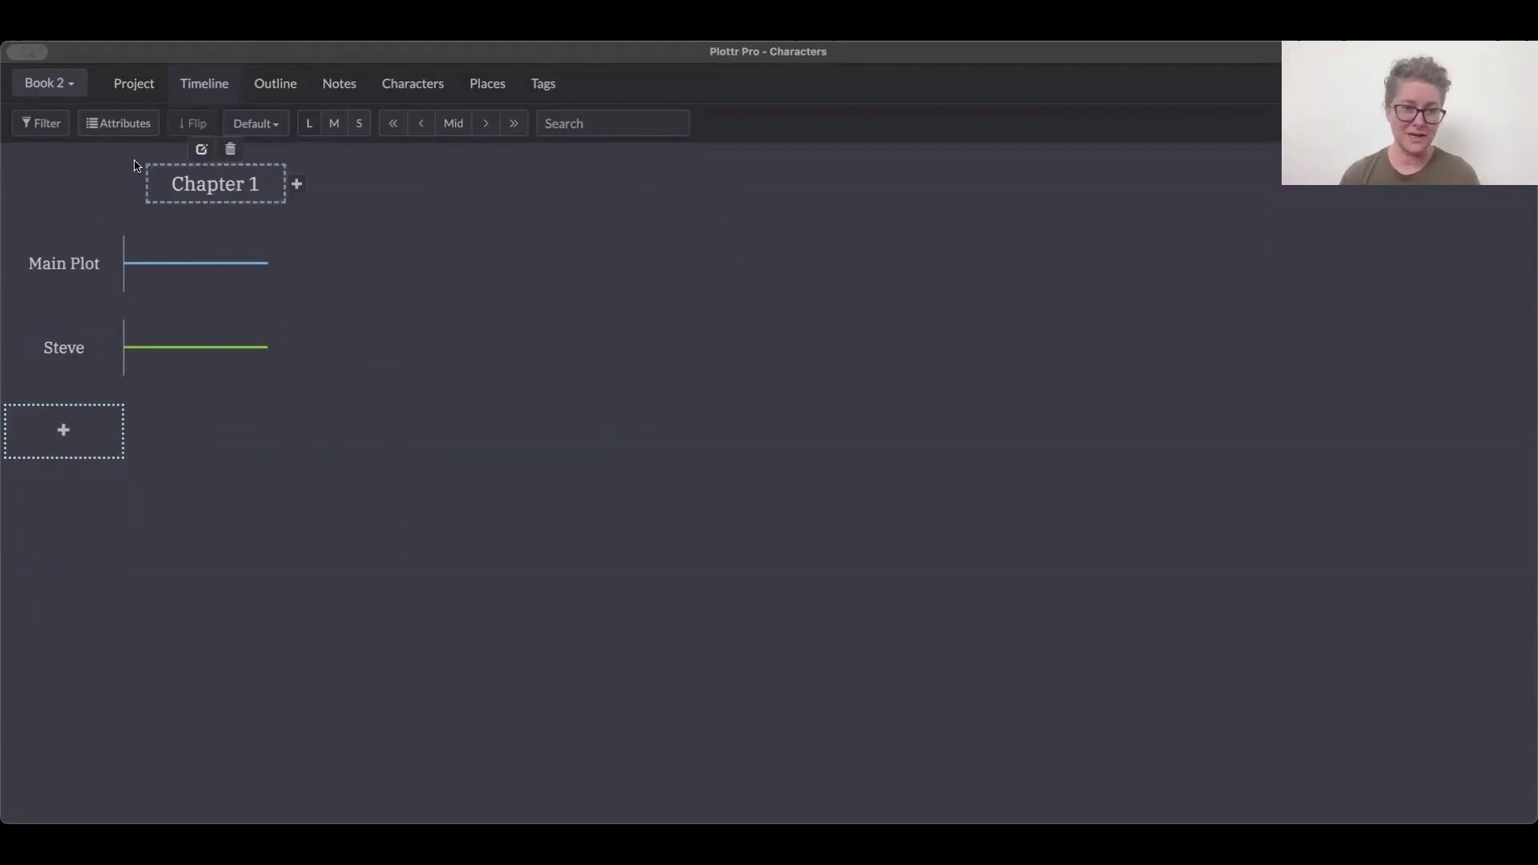
click(138, 89)
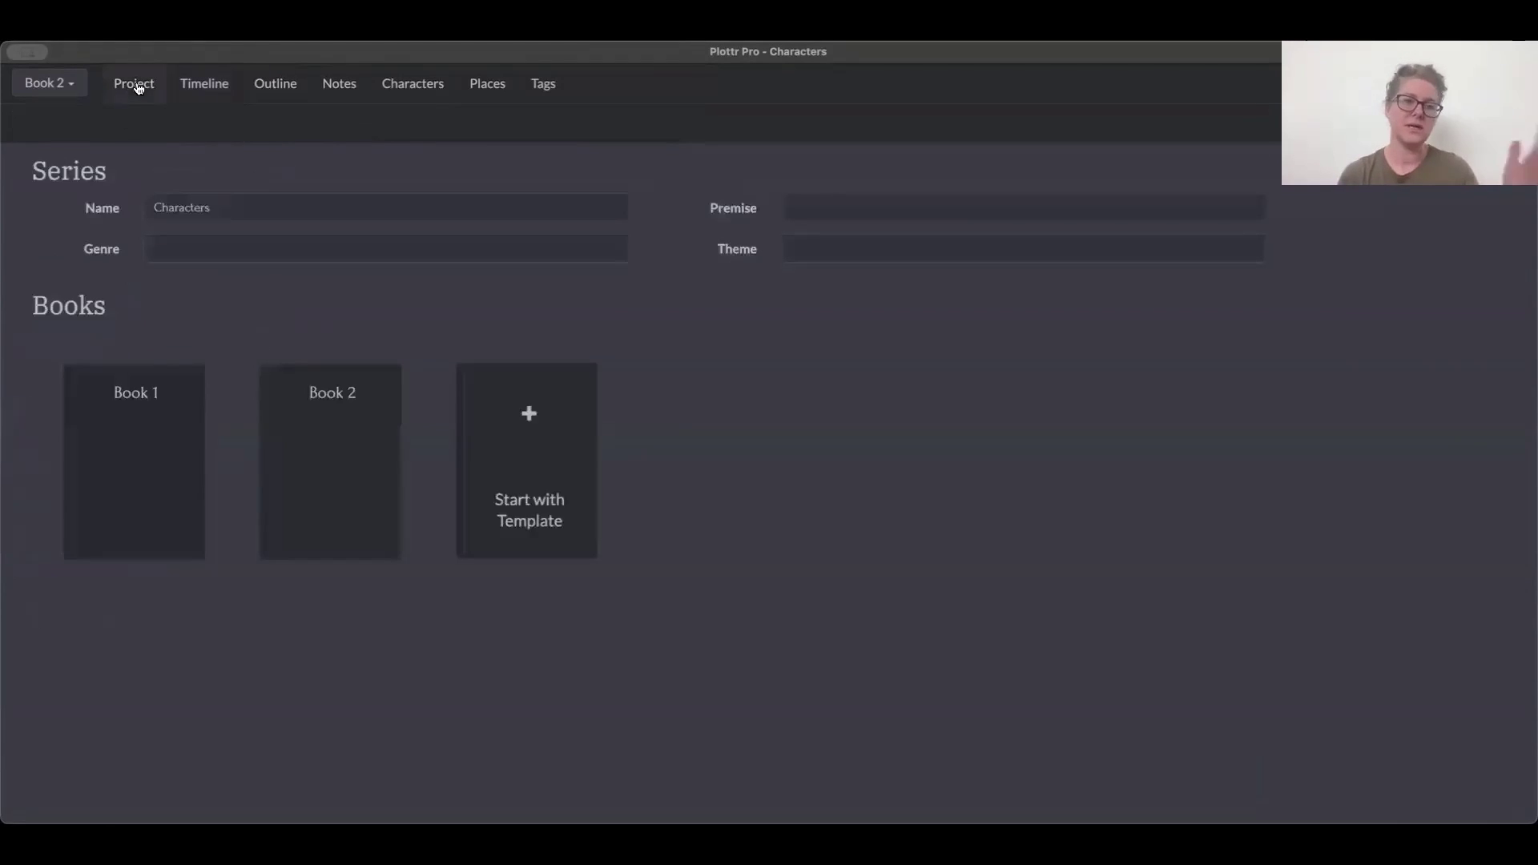
click(137, 431)
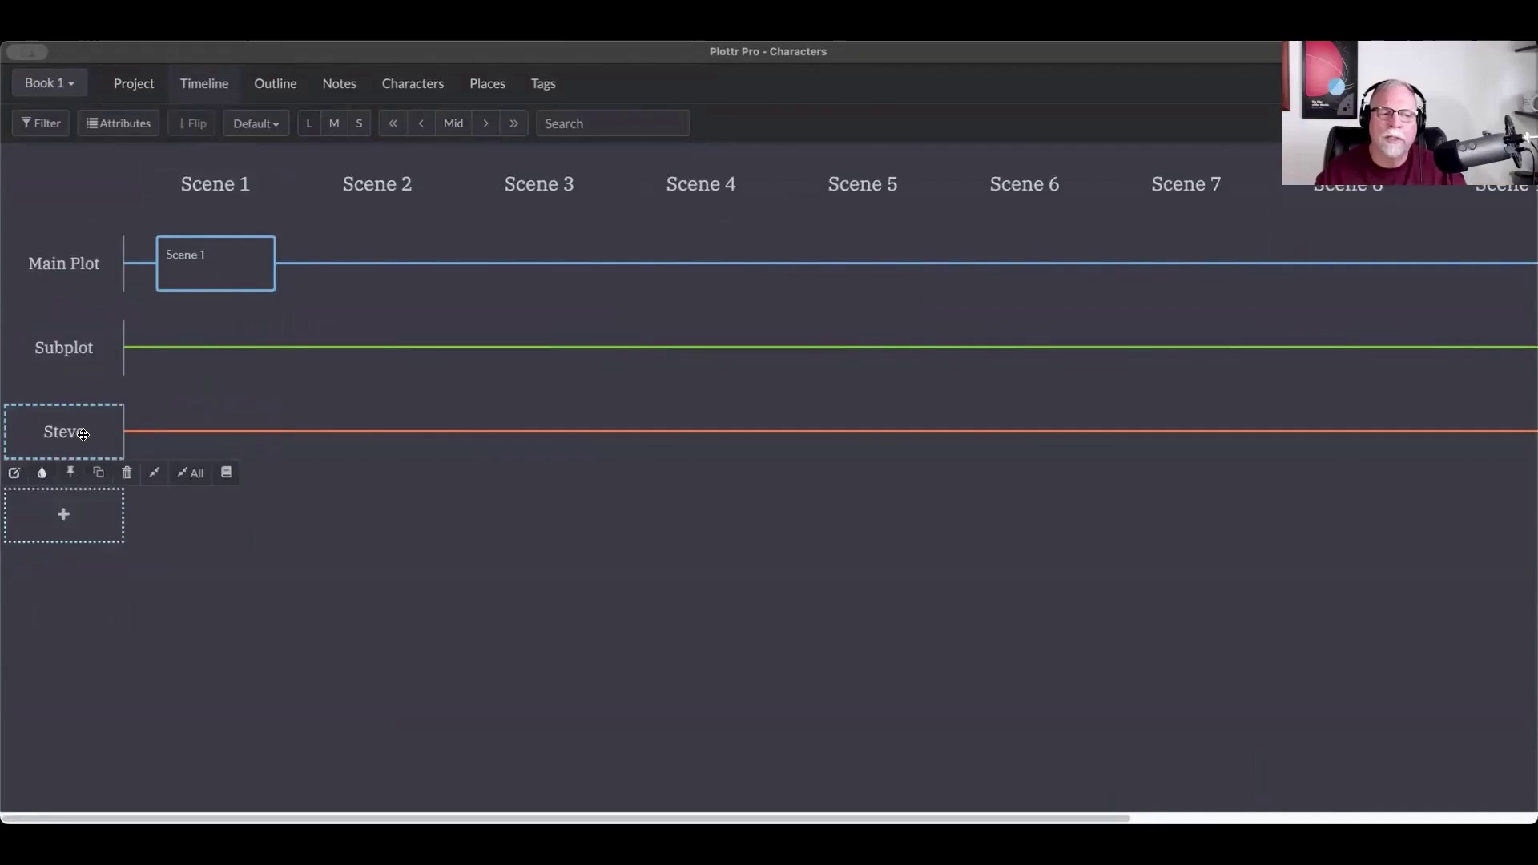
Step: Reorder the plotlines by moving the orange one above Subplot
drag(83, 411, 72, 355)
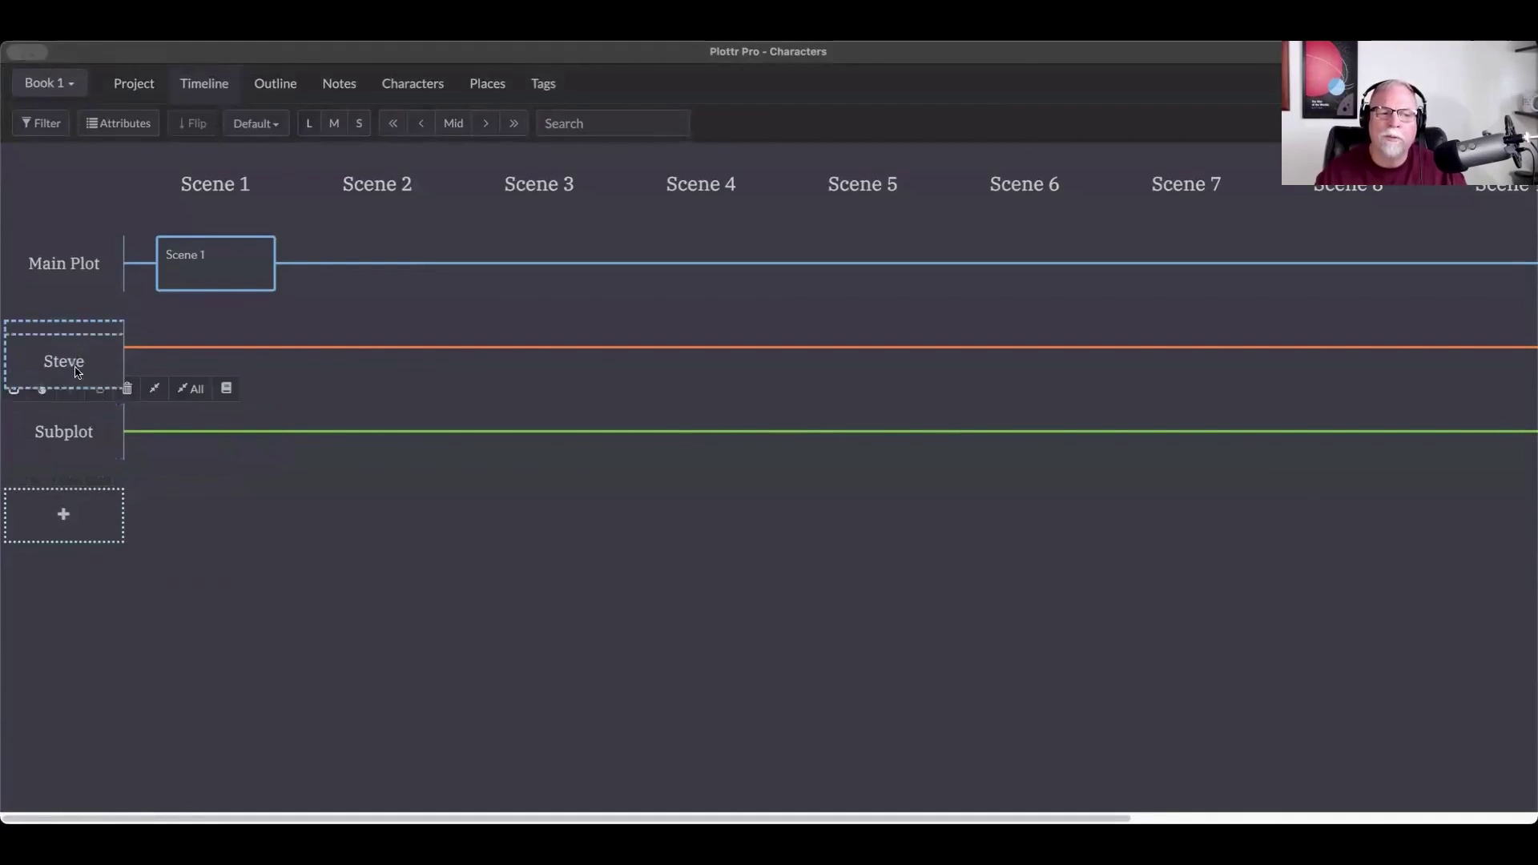
Step: Reorder the plotlines by moving the orange one back below Subplot
drag(74, 370, 88, 439)
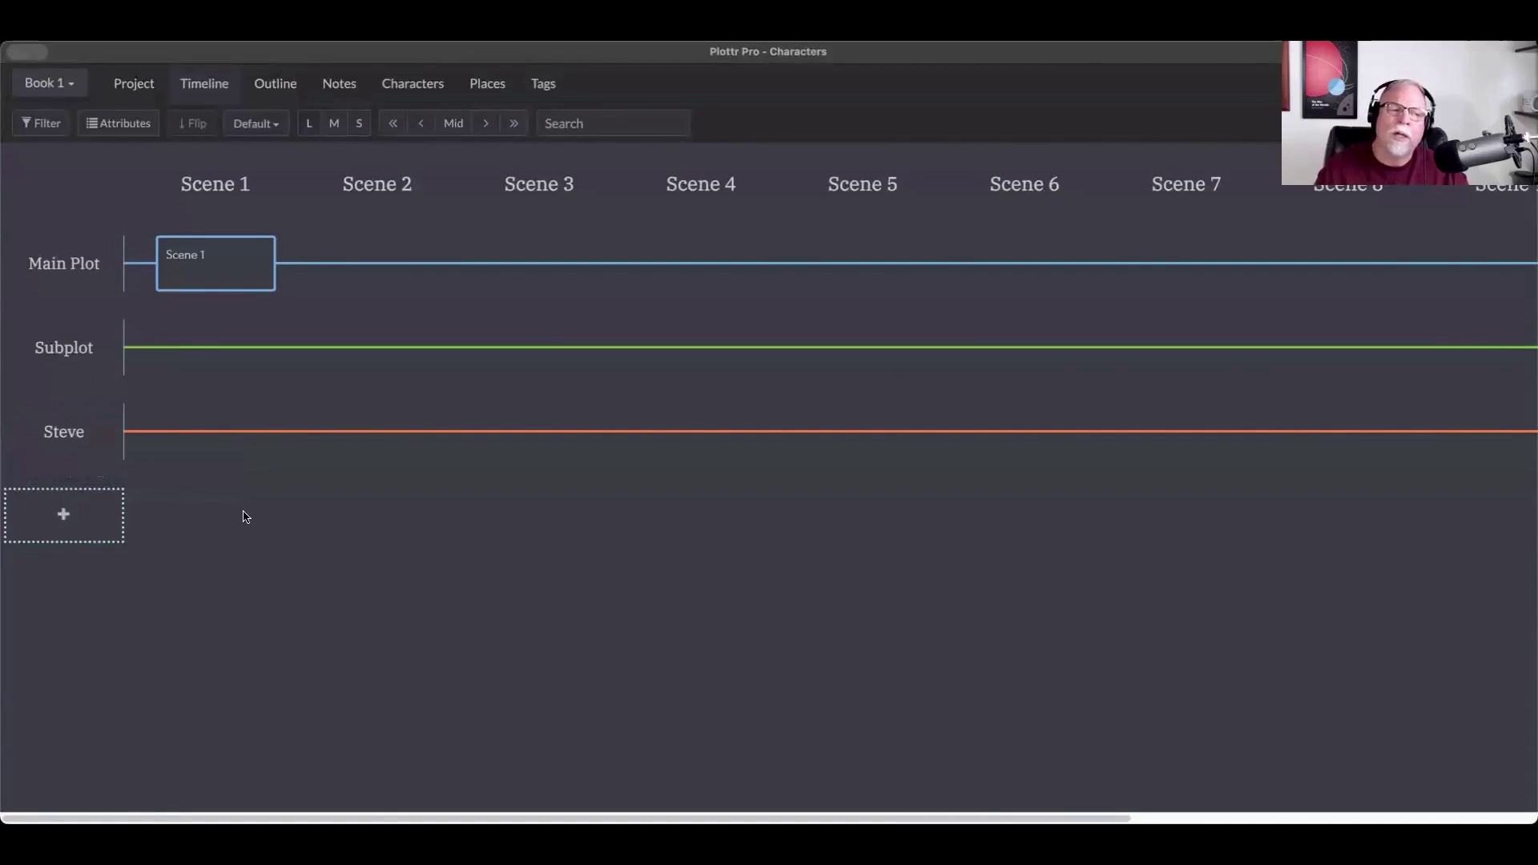
Step: Pin the Main Plot plotline, and unpin it again
mouse_move(80, 264)
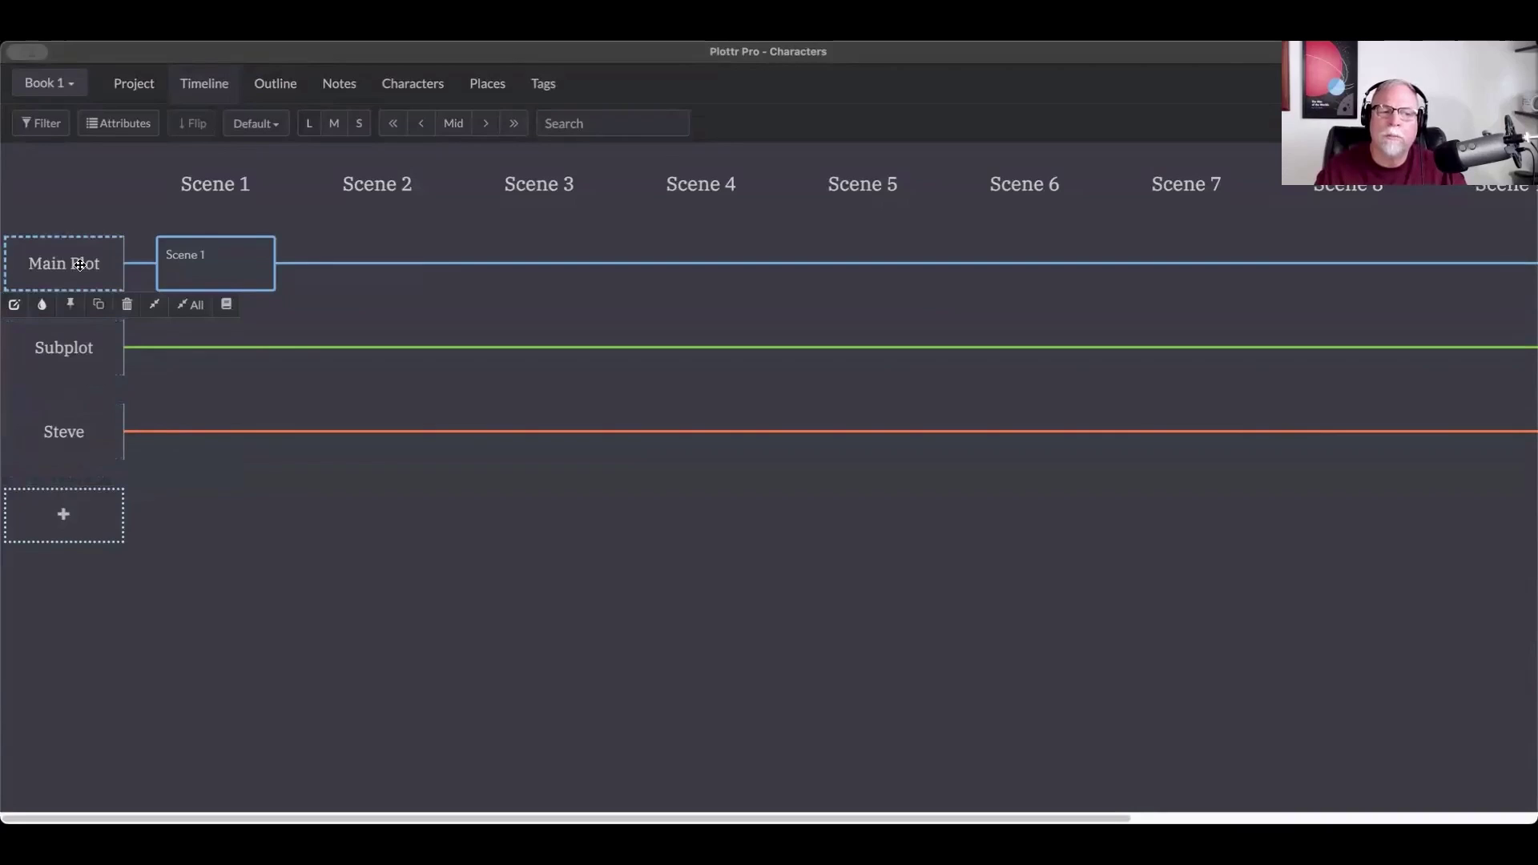
click(72, 305)
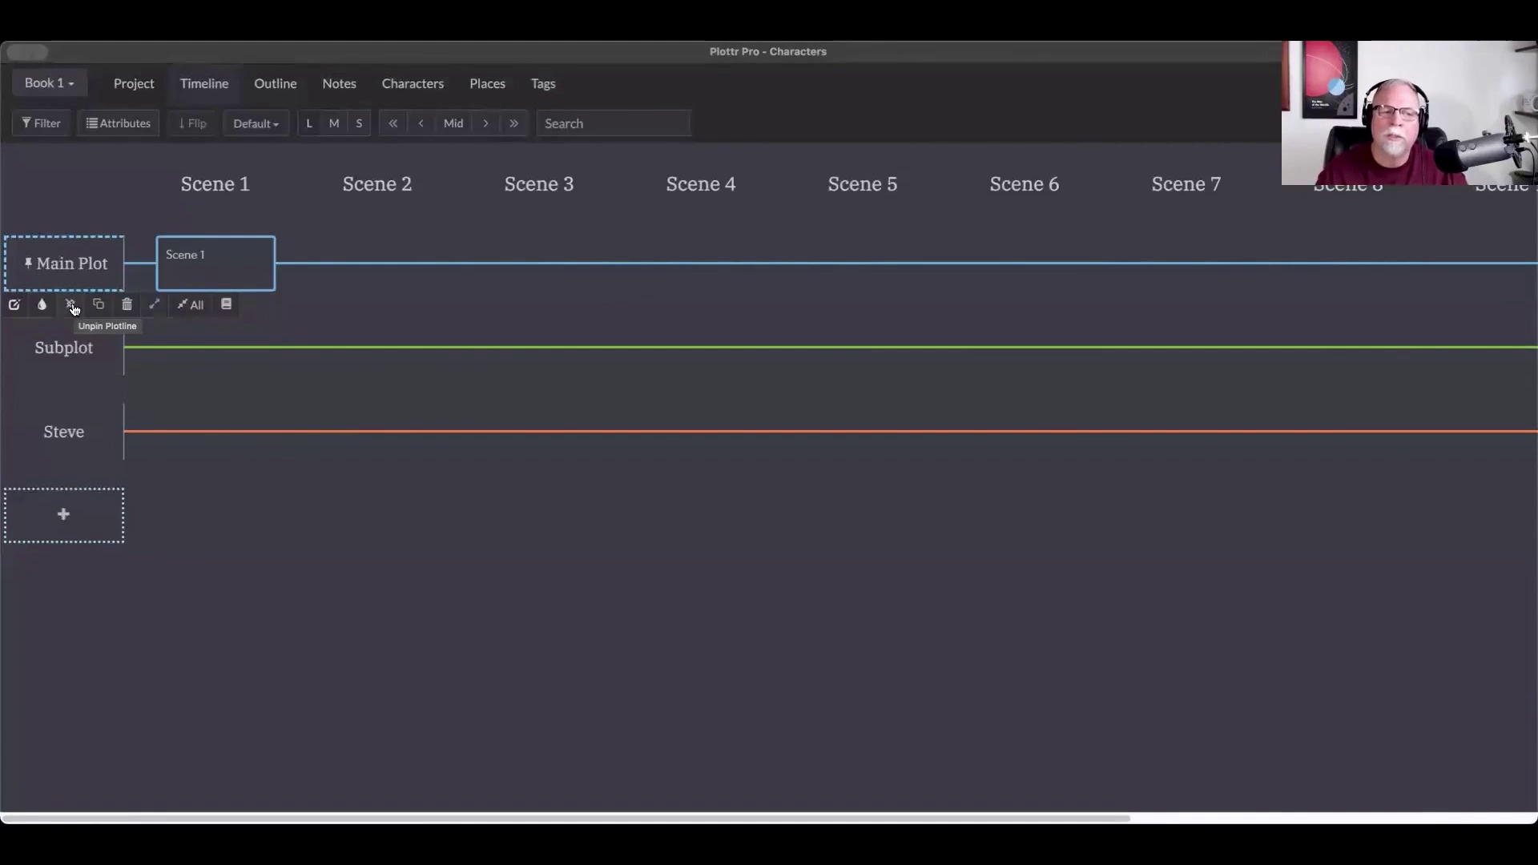
click(72, 308)
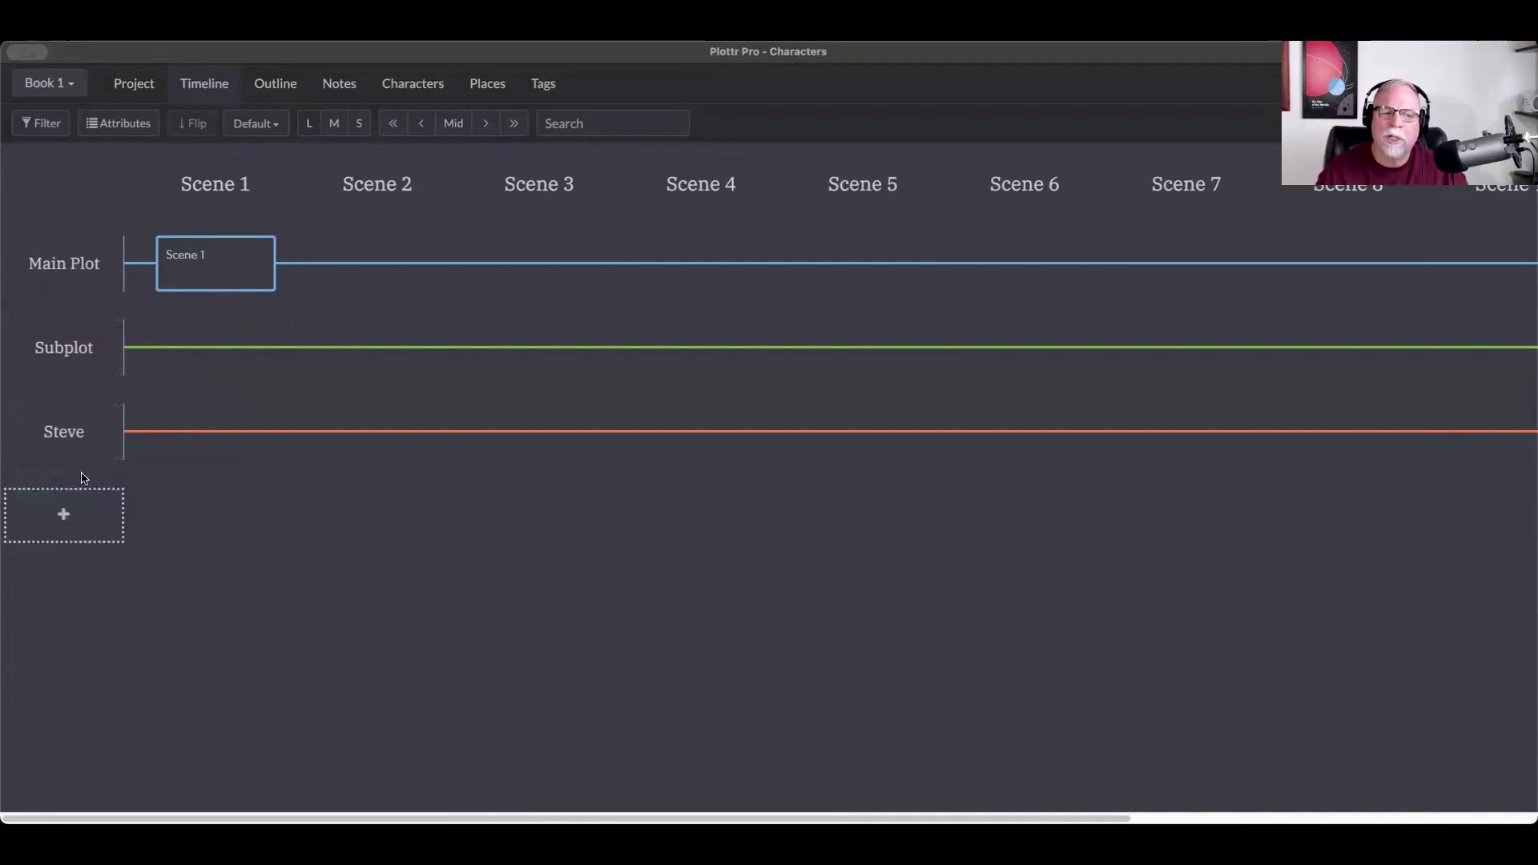
Step: Change the color of the orange plotline below Subplot to the blue from the default colors
mouse_move(64, 473)
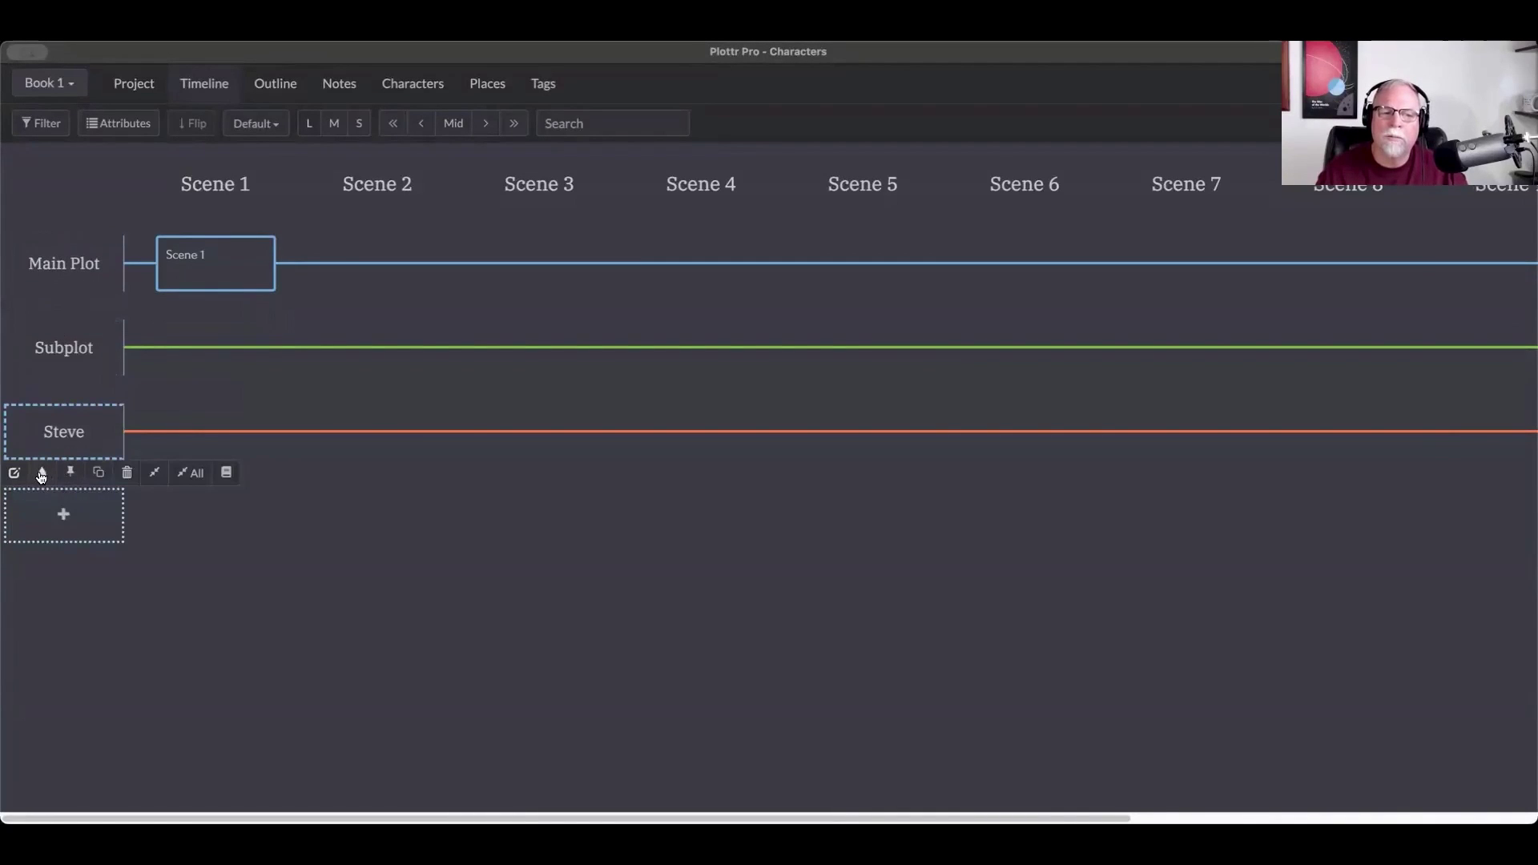
click(42, 474)
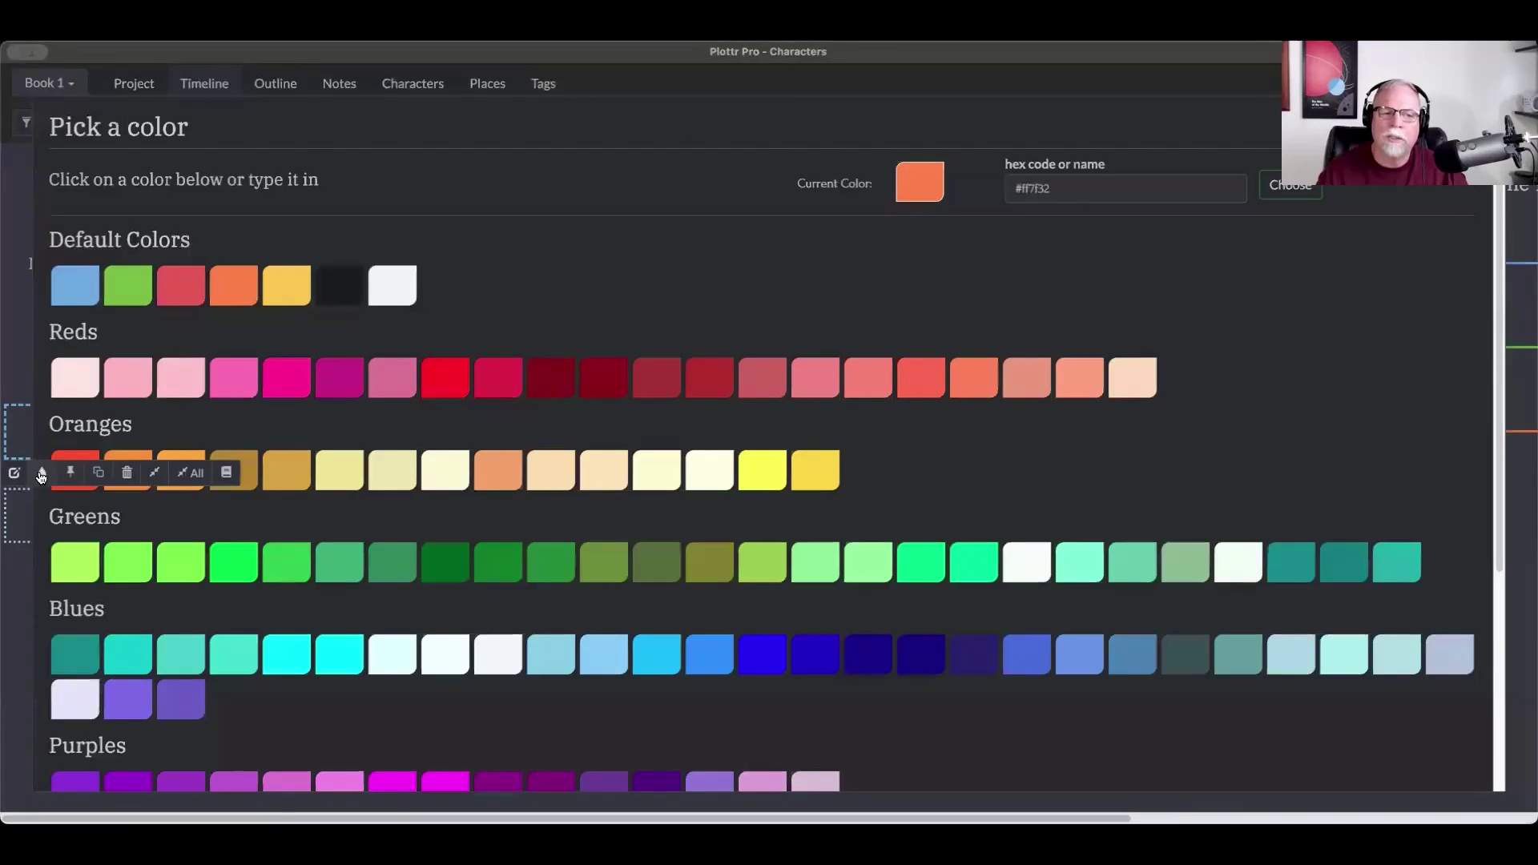
click(81, 294)
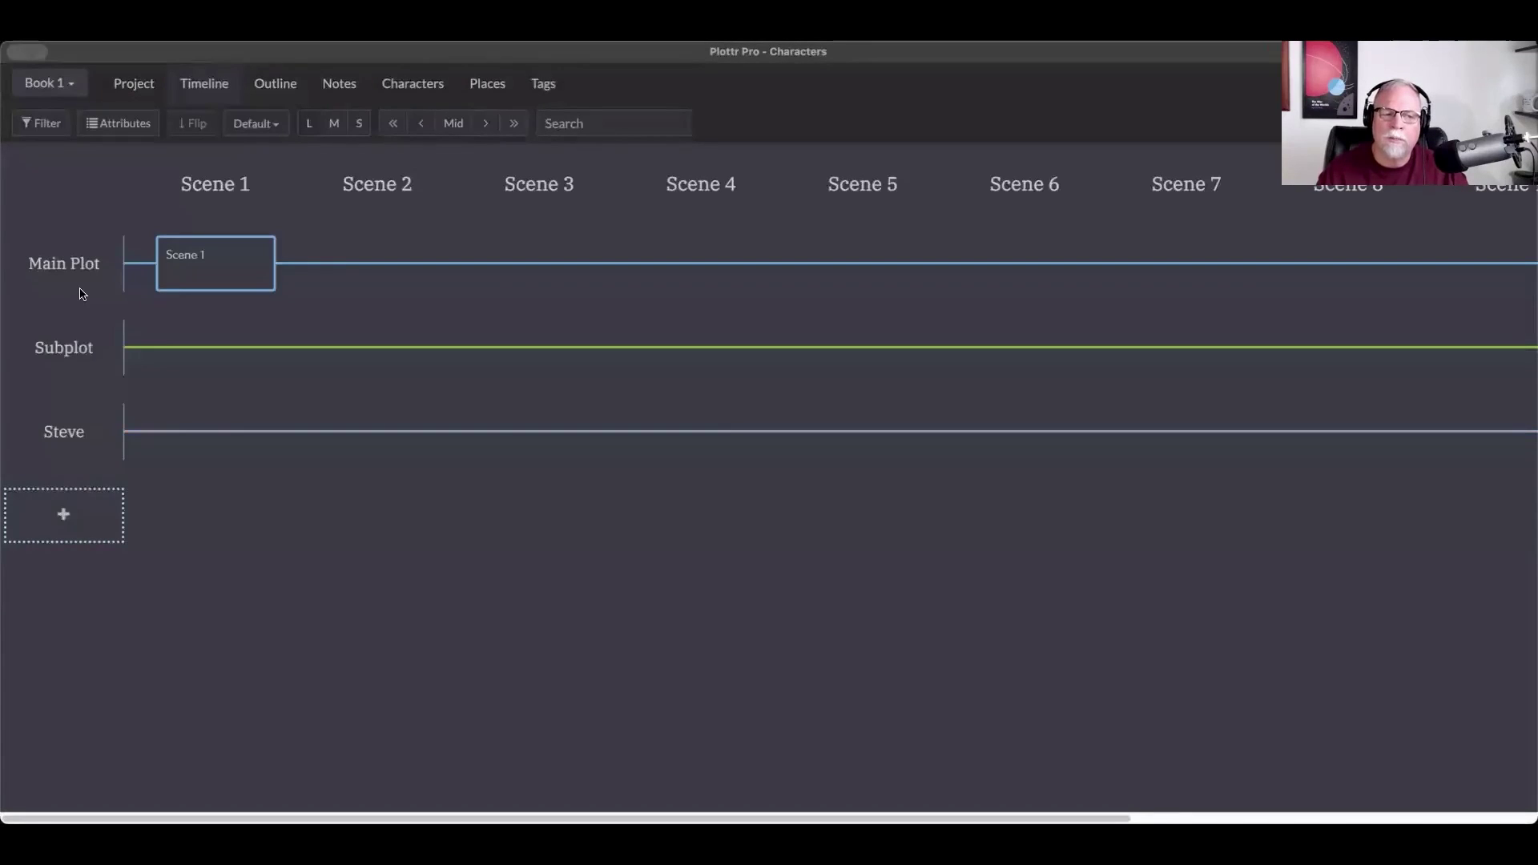
mouse_move(182, 448)
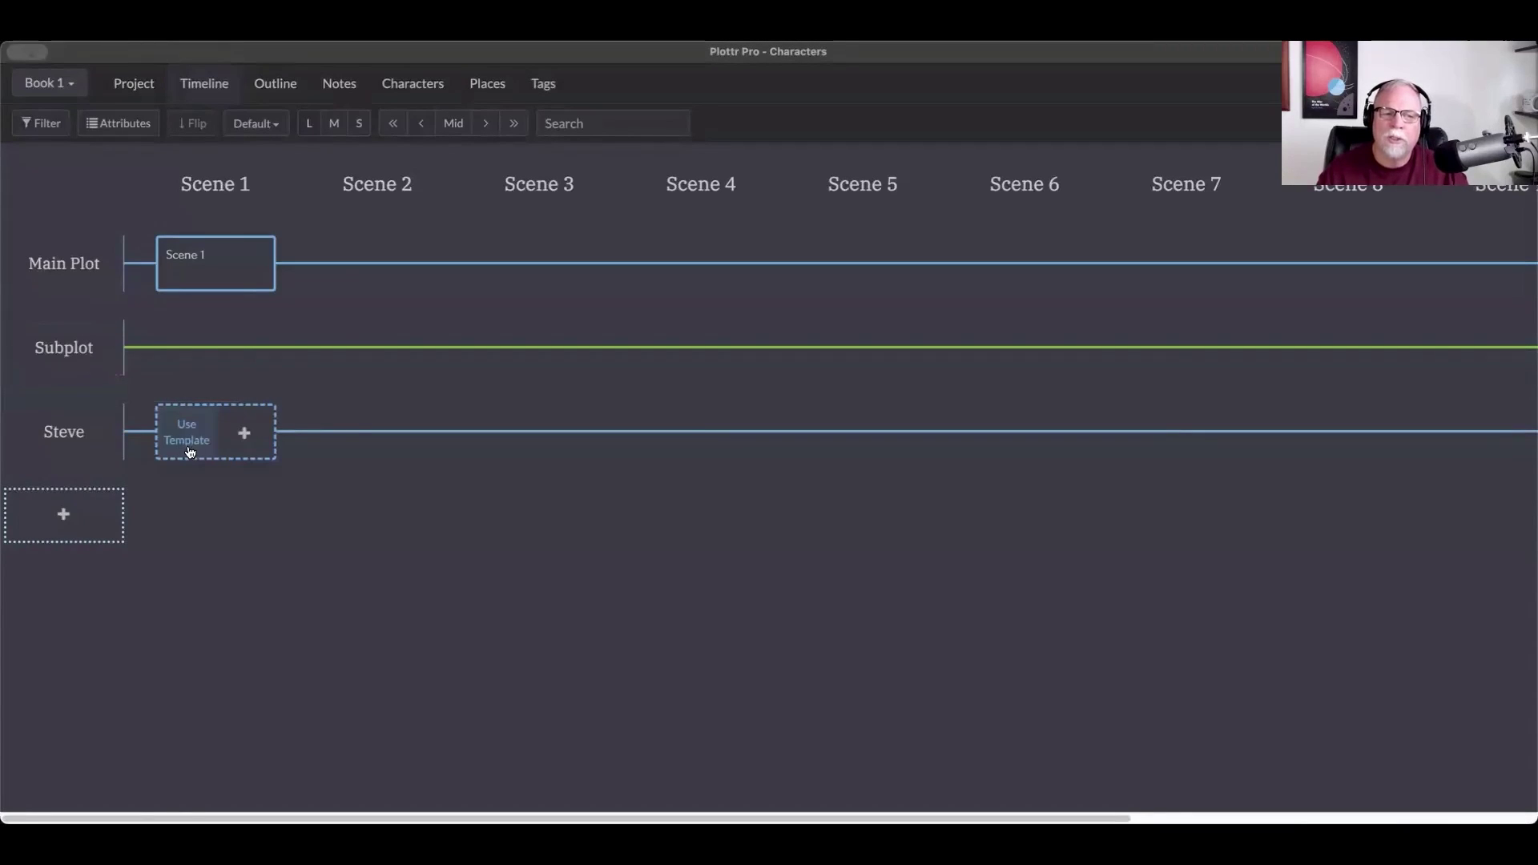
Step: Open the name of the plotline below Subplot for editing, and close it without changing the name
mouse_move(94, 434)
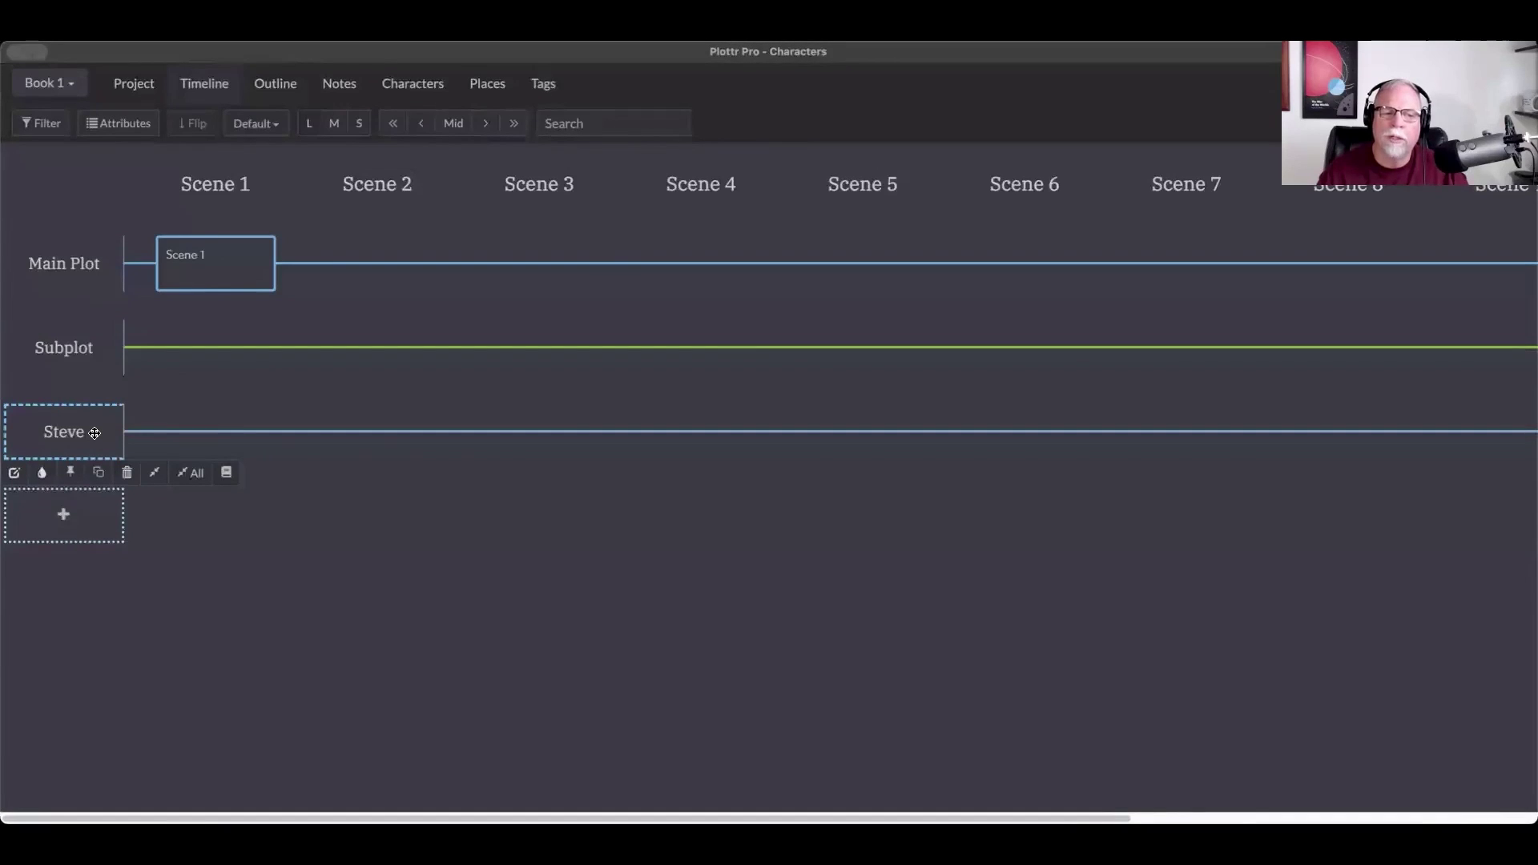
click(16, 474)
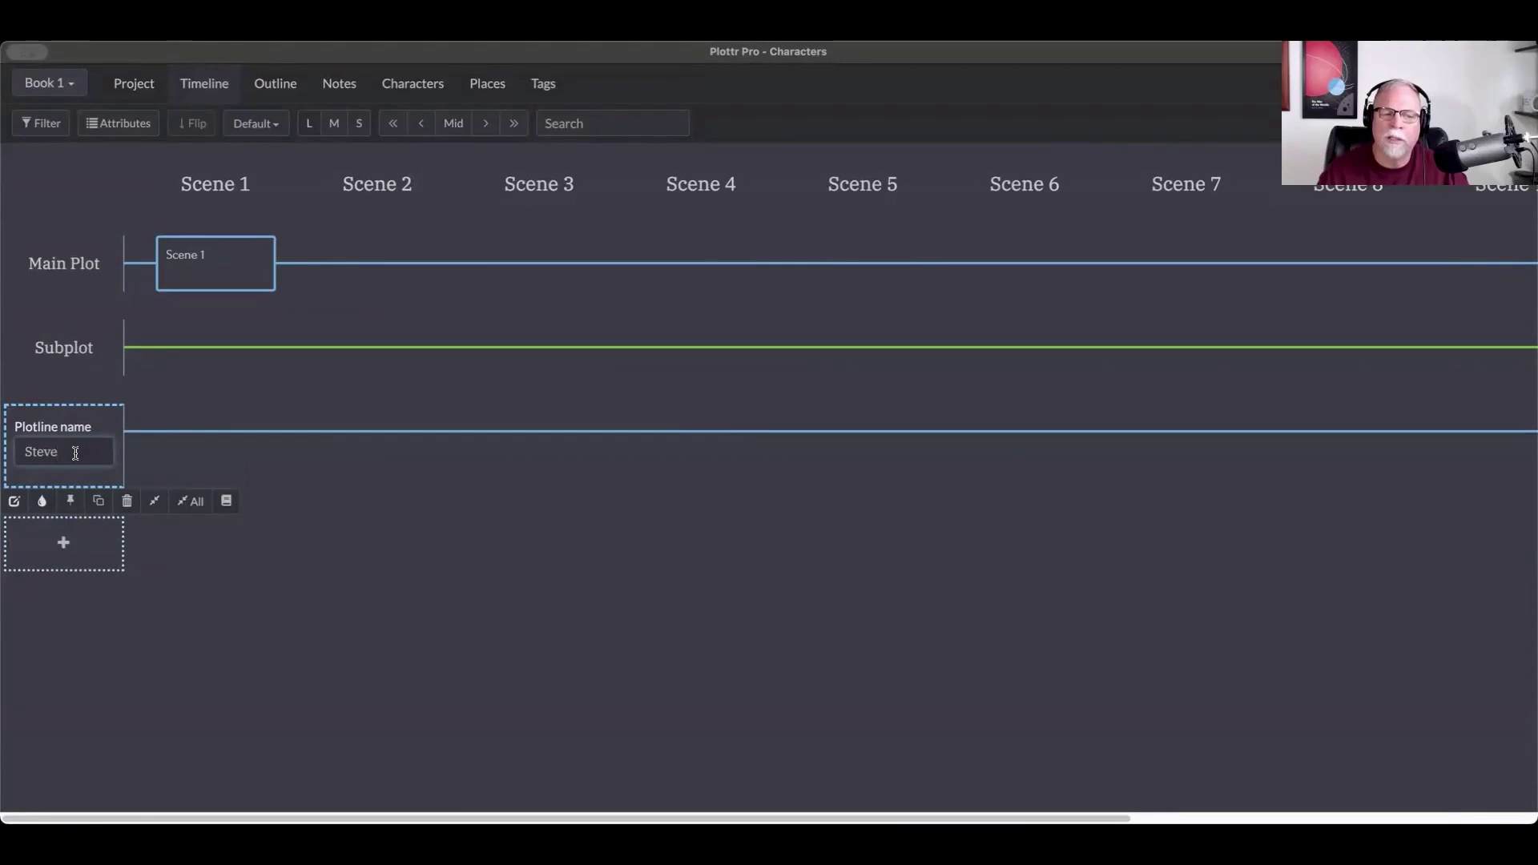
click(207, 550)
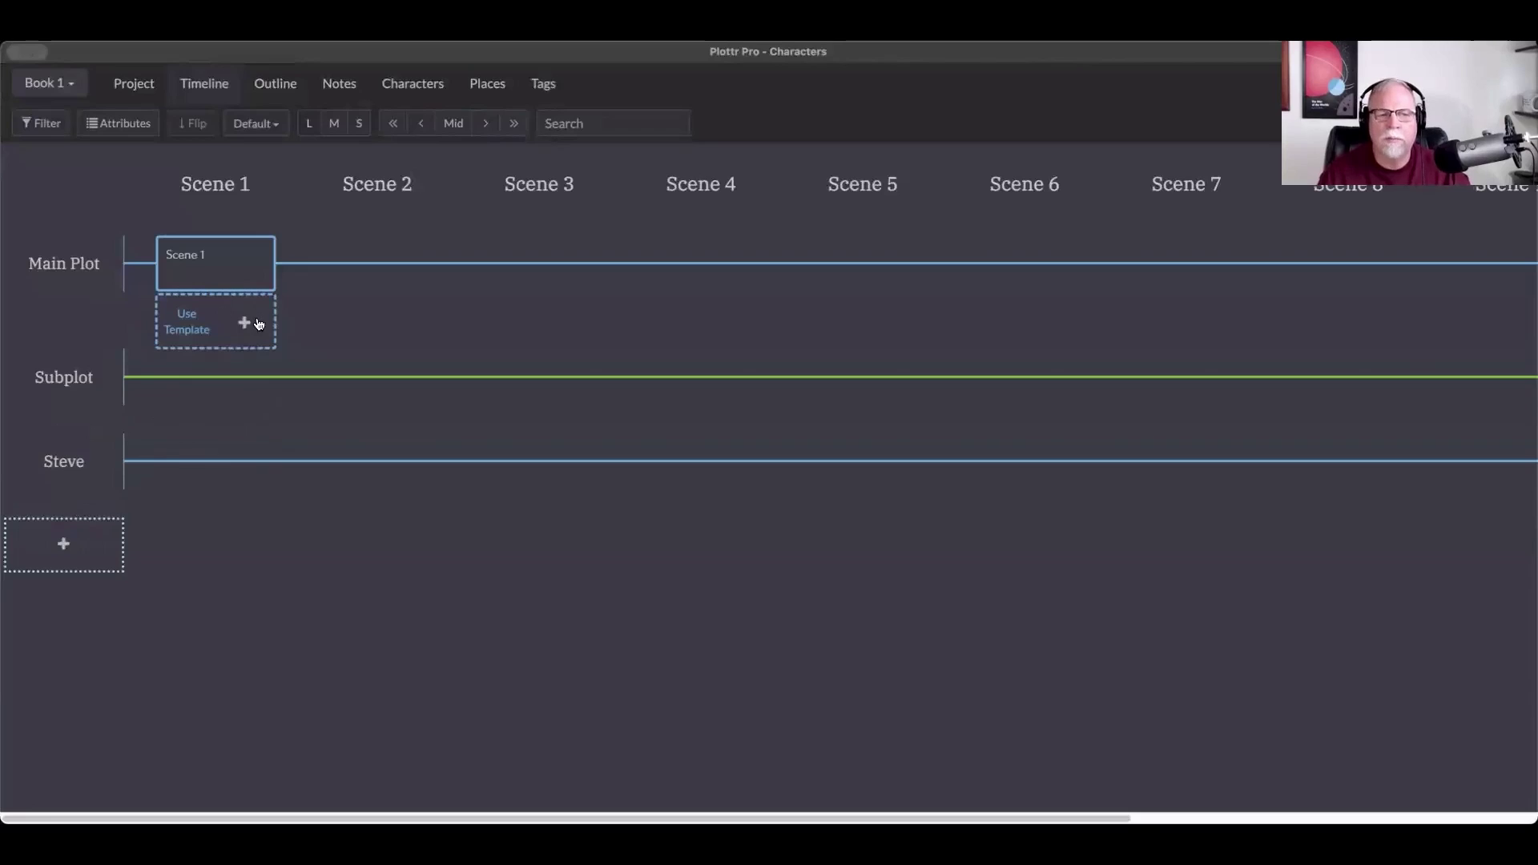
Step: Add a second scene card titled Scene 2 beneath the Scene 1 card on the Main Plot plotline
click(247, 322)
text(Scen)
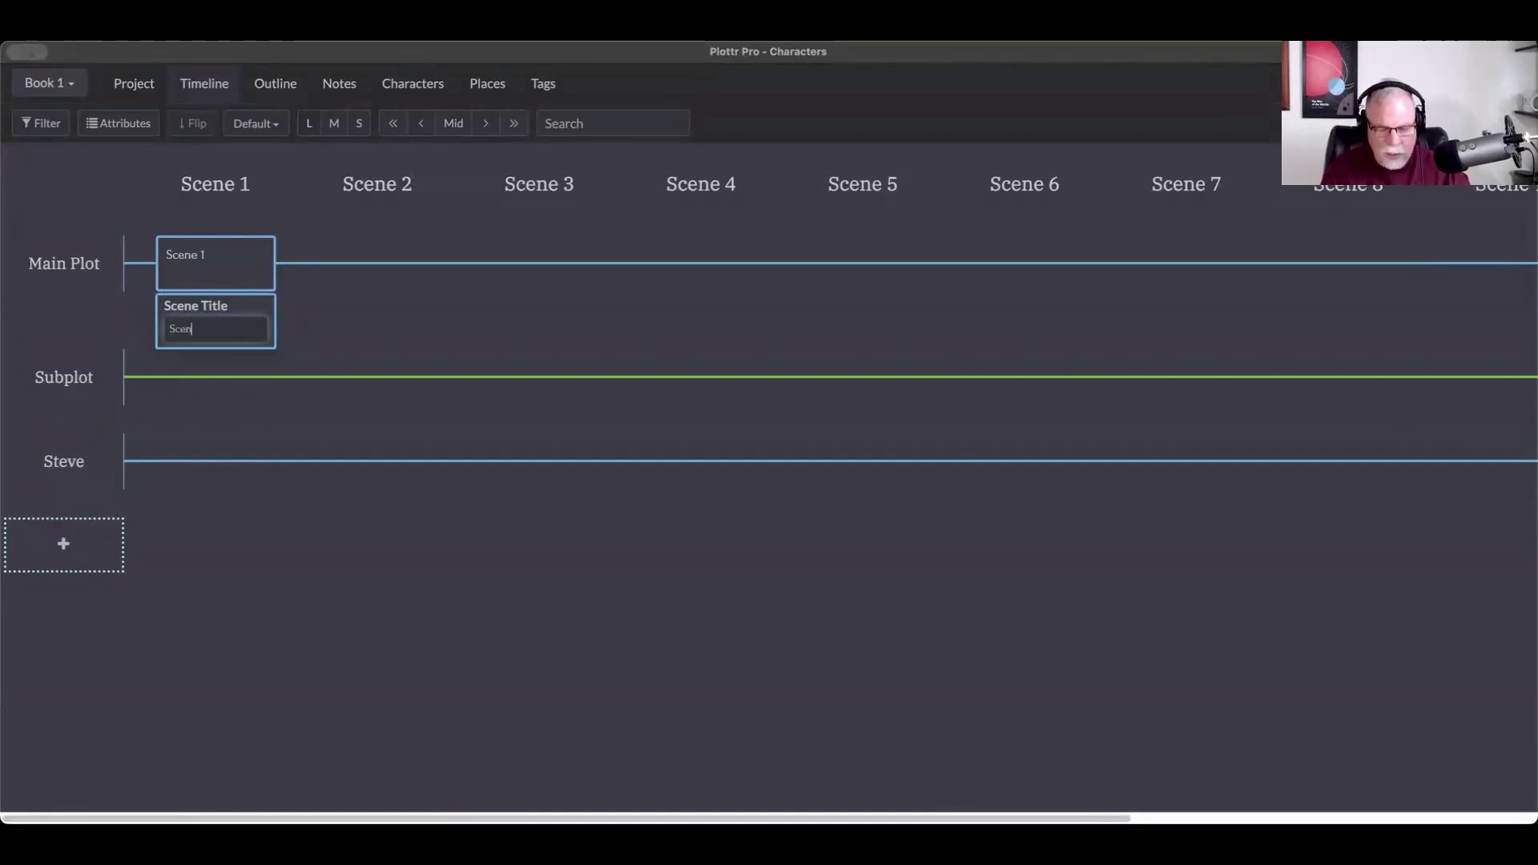
text(e 2)
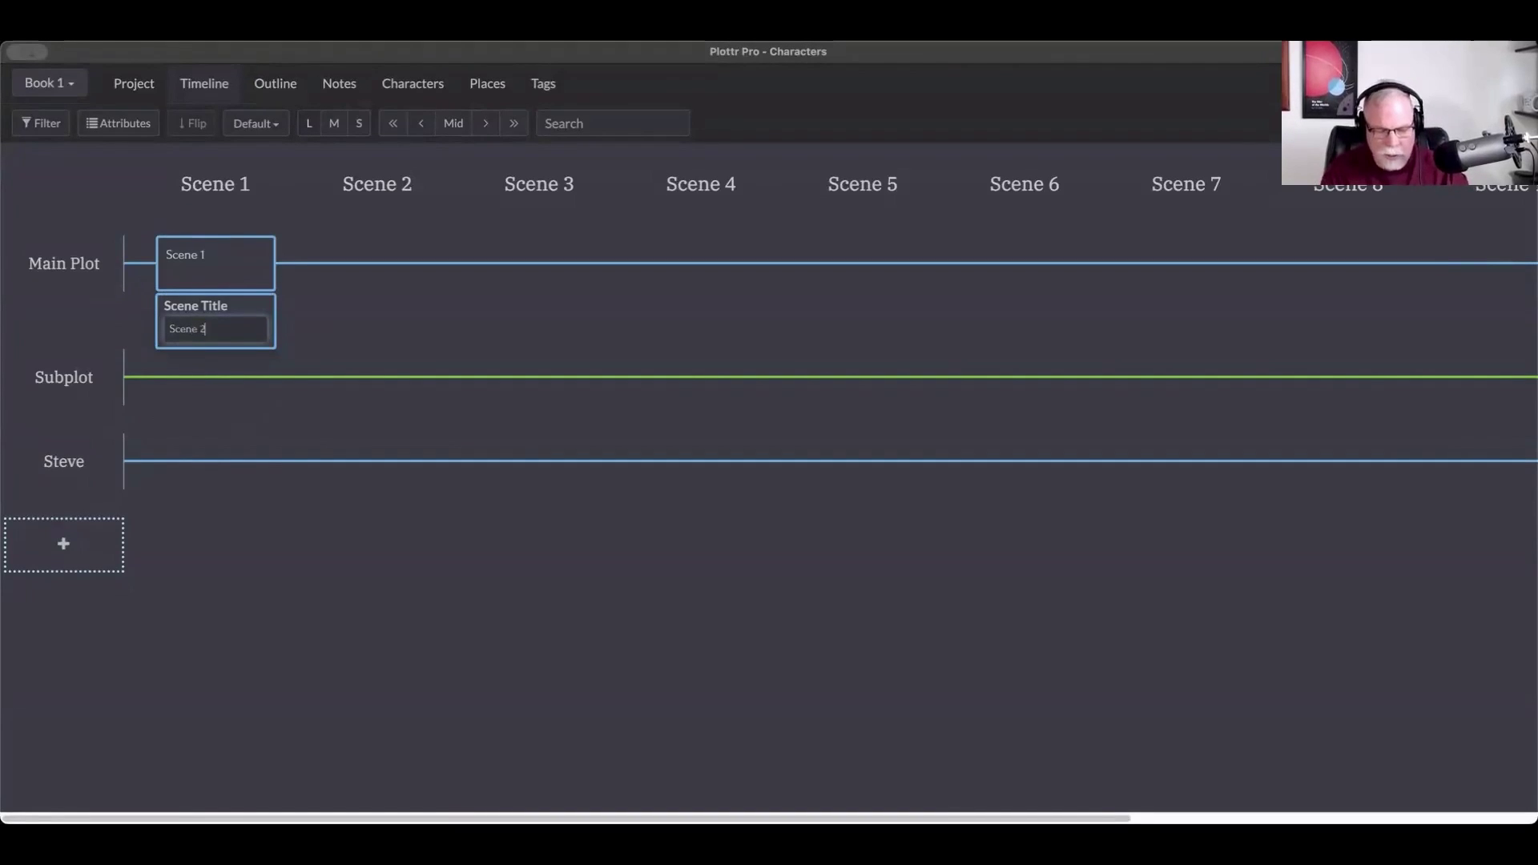
key(Return)
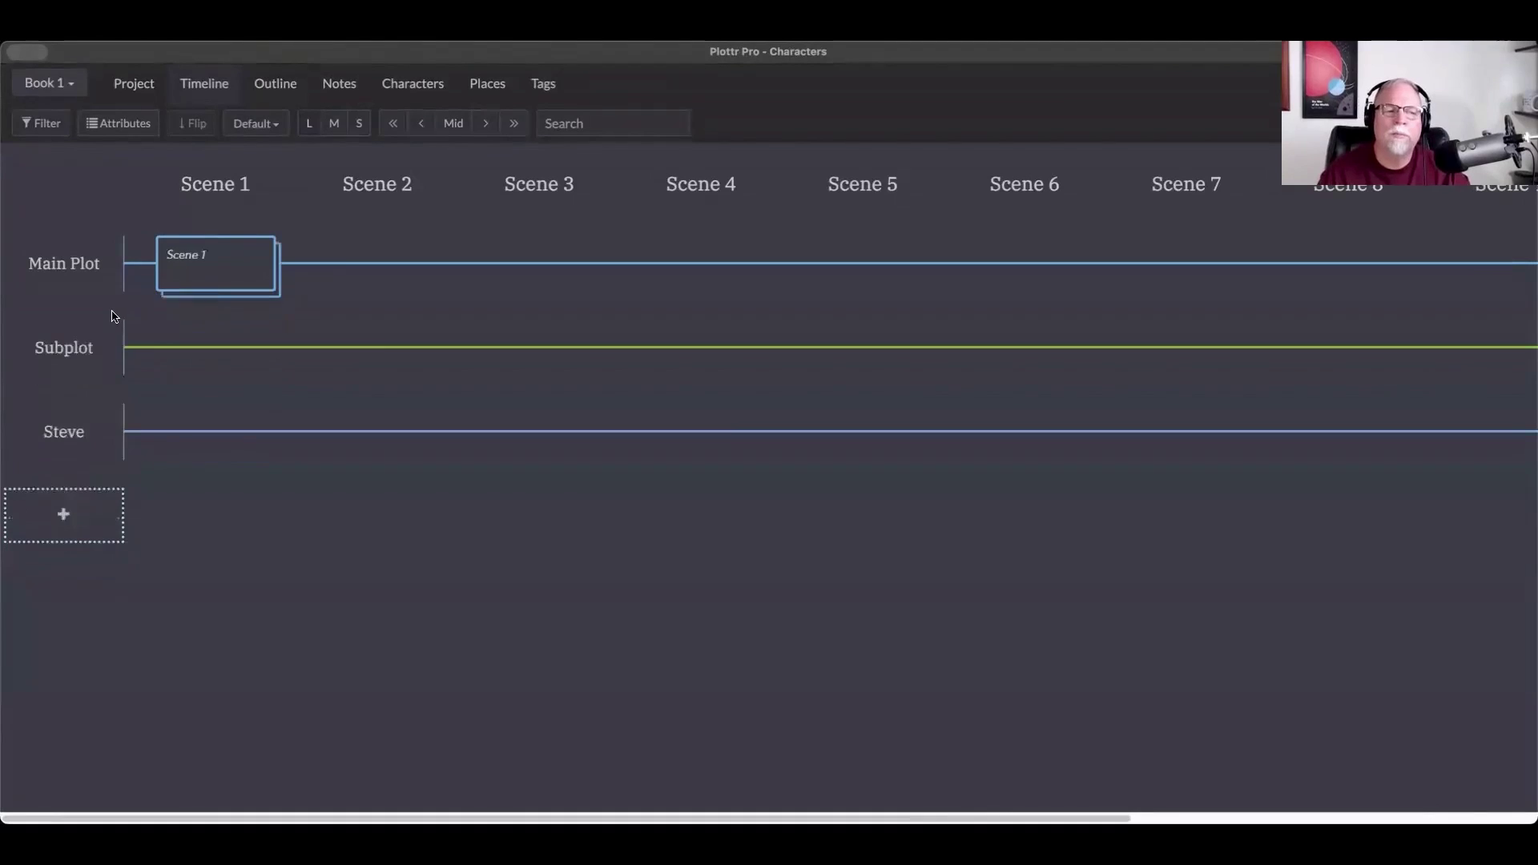
Step: Preview the stacked scene cards on Main Plot, then expand that plotline and collapse it again
mouse_move(104, 304)
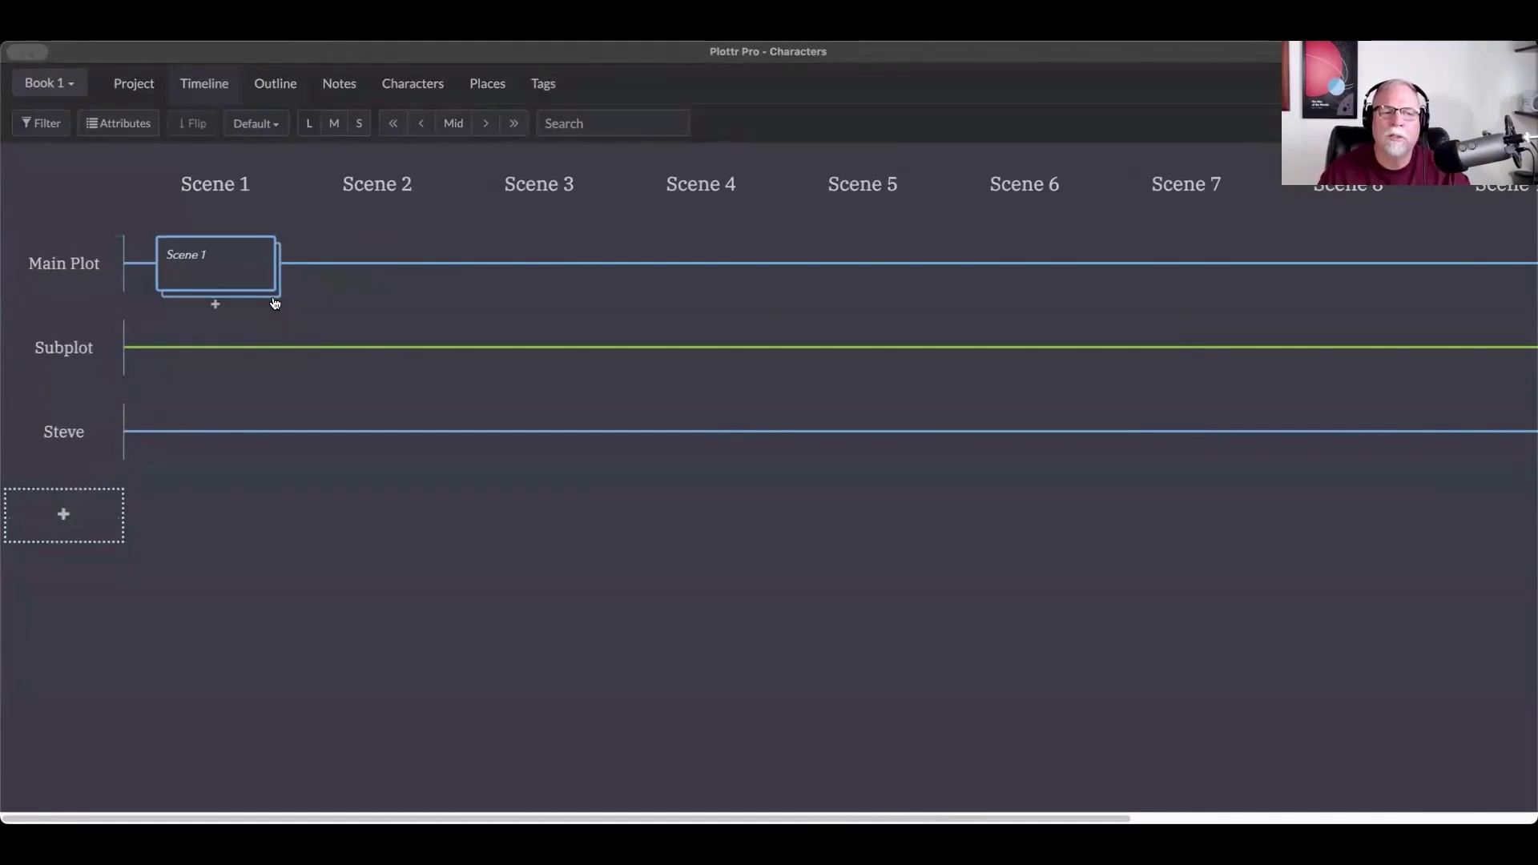
mouse_move(262, 274)
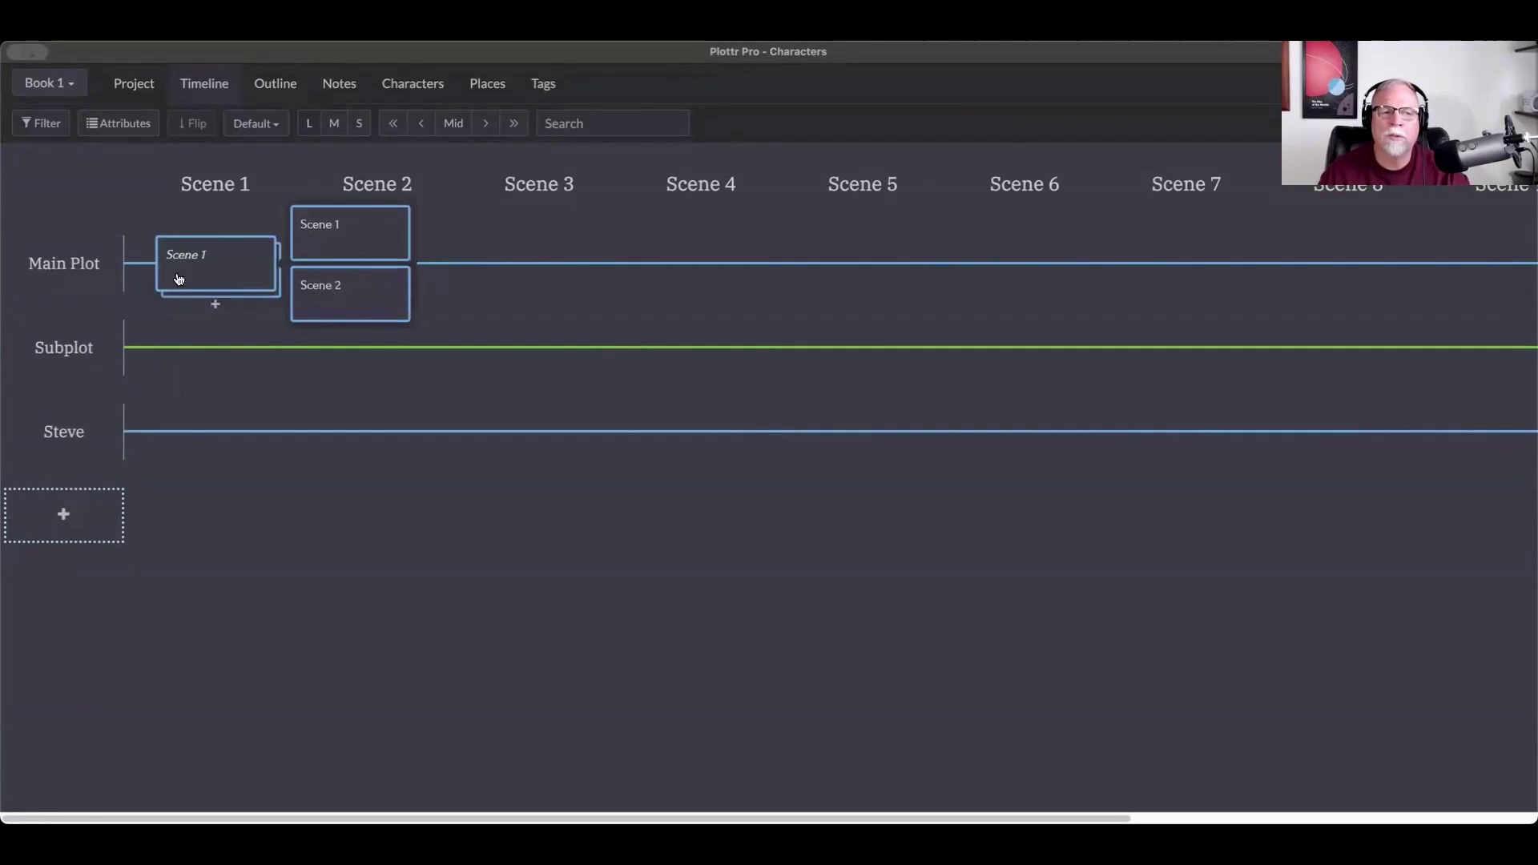
mouse_move(91, 270)
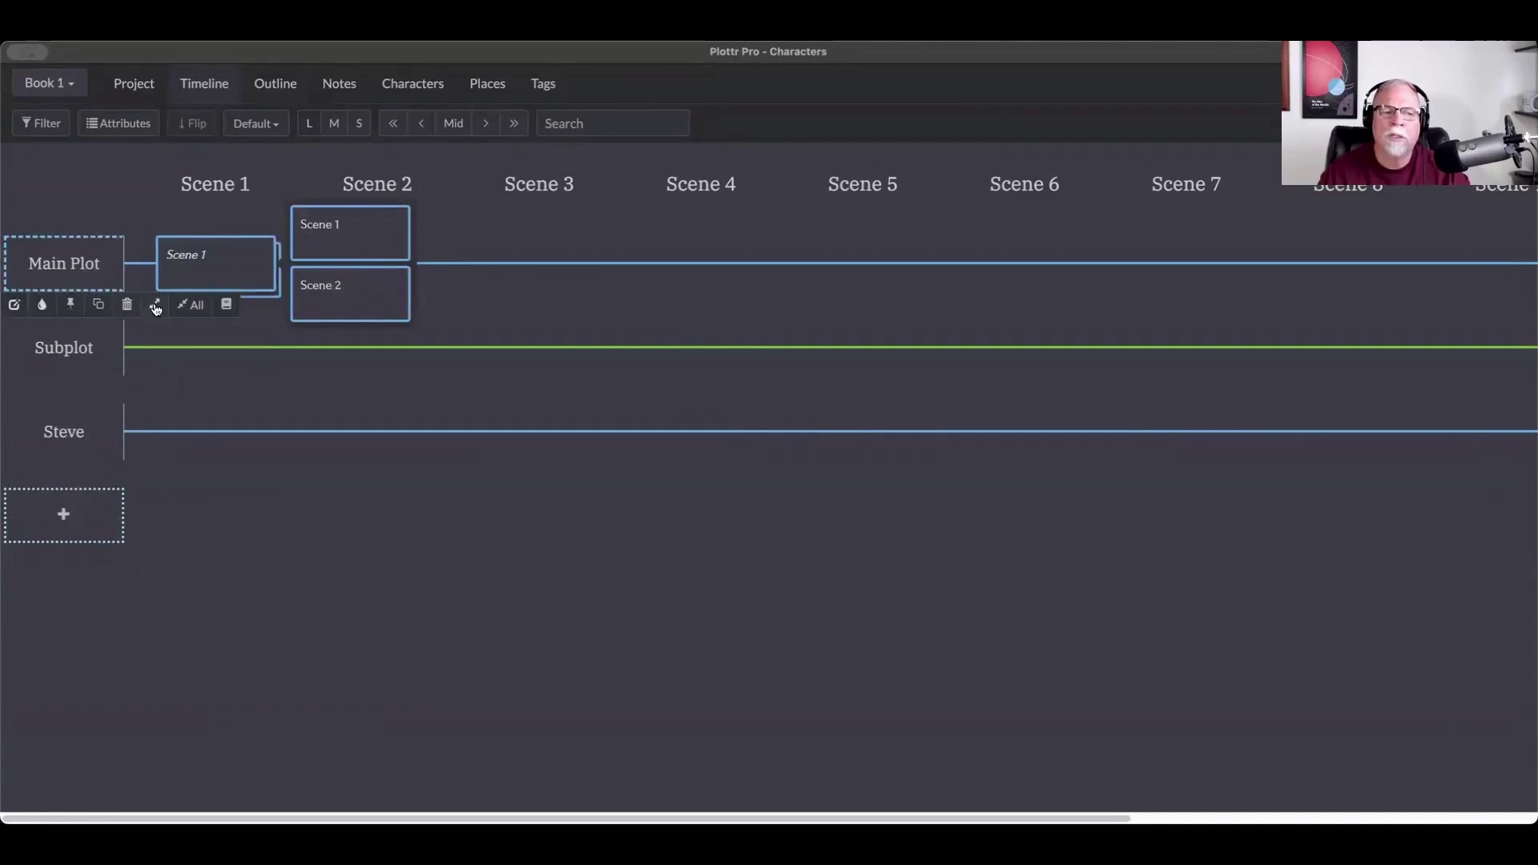
click(155, 306)
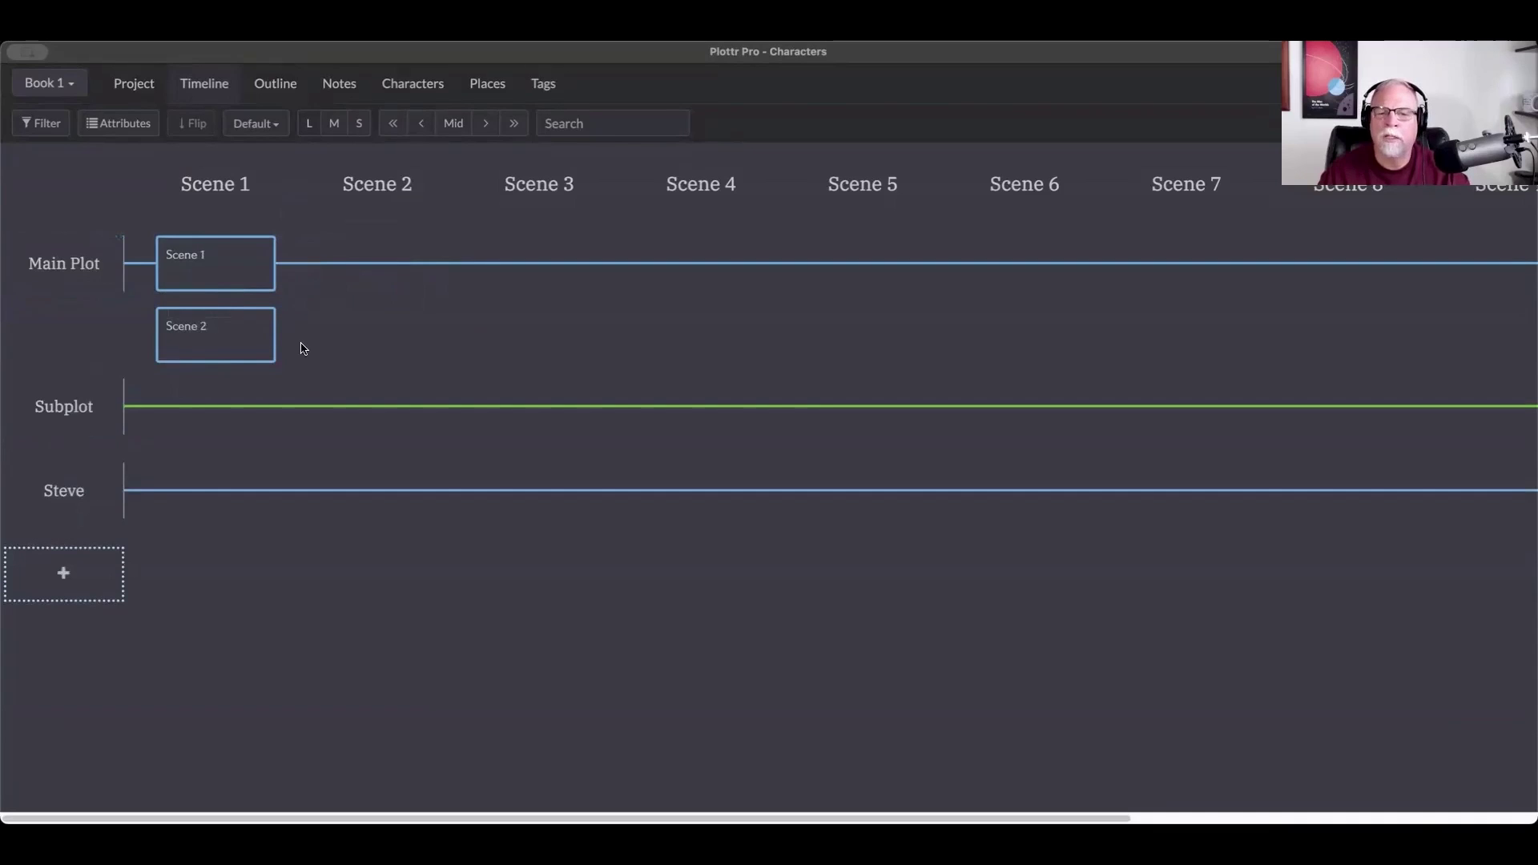
mouse_move(83, 268)
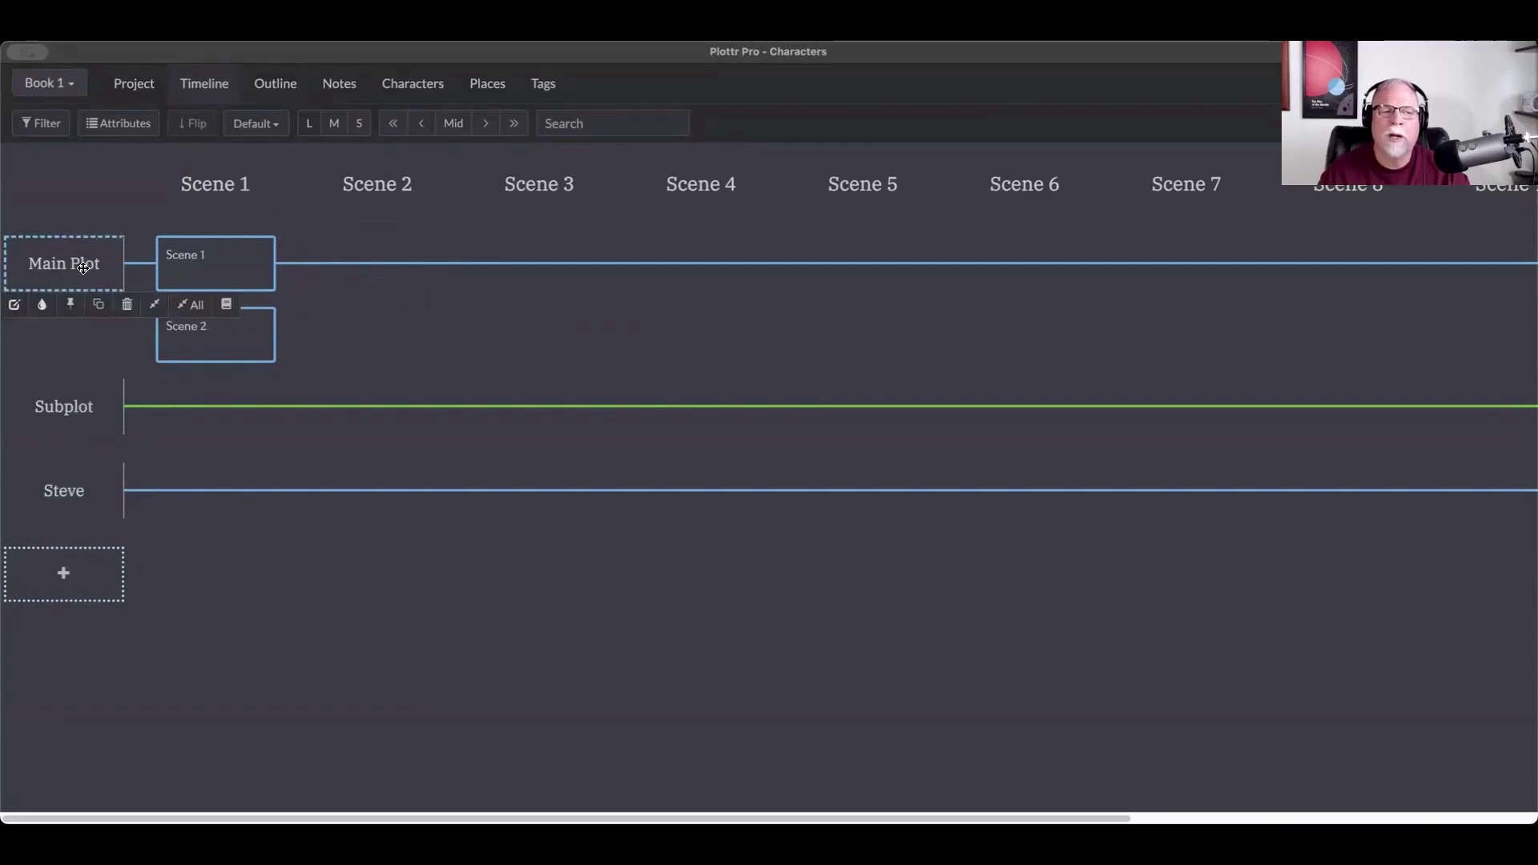
click(156, 306)
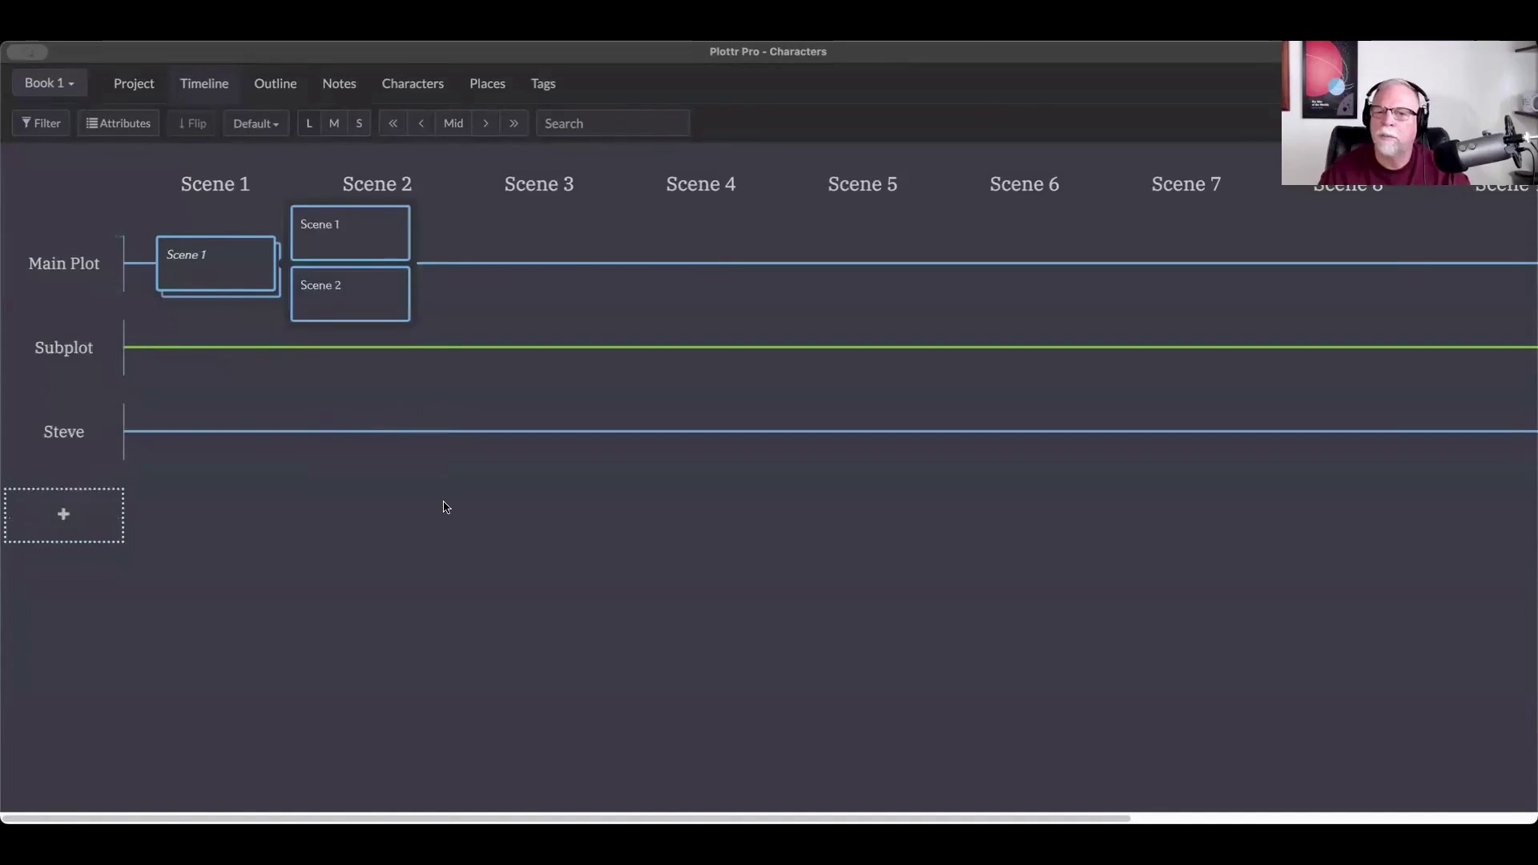